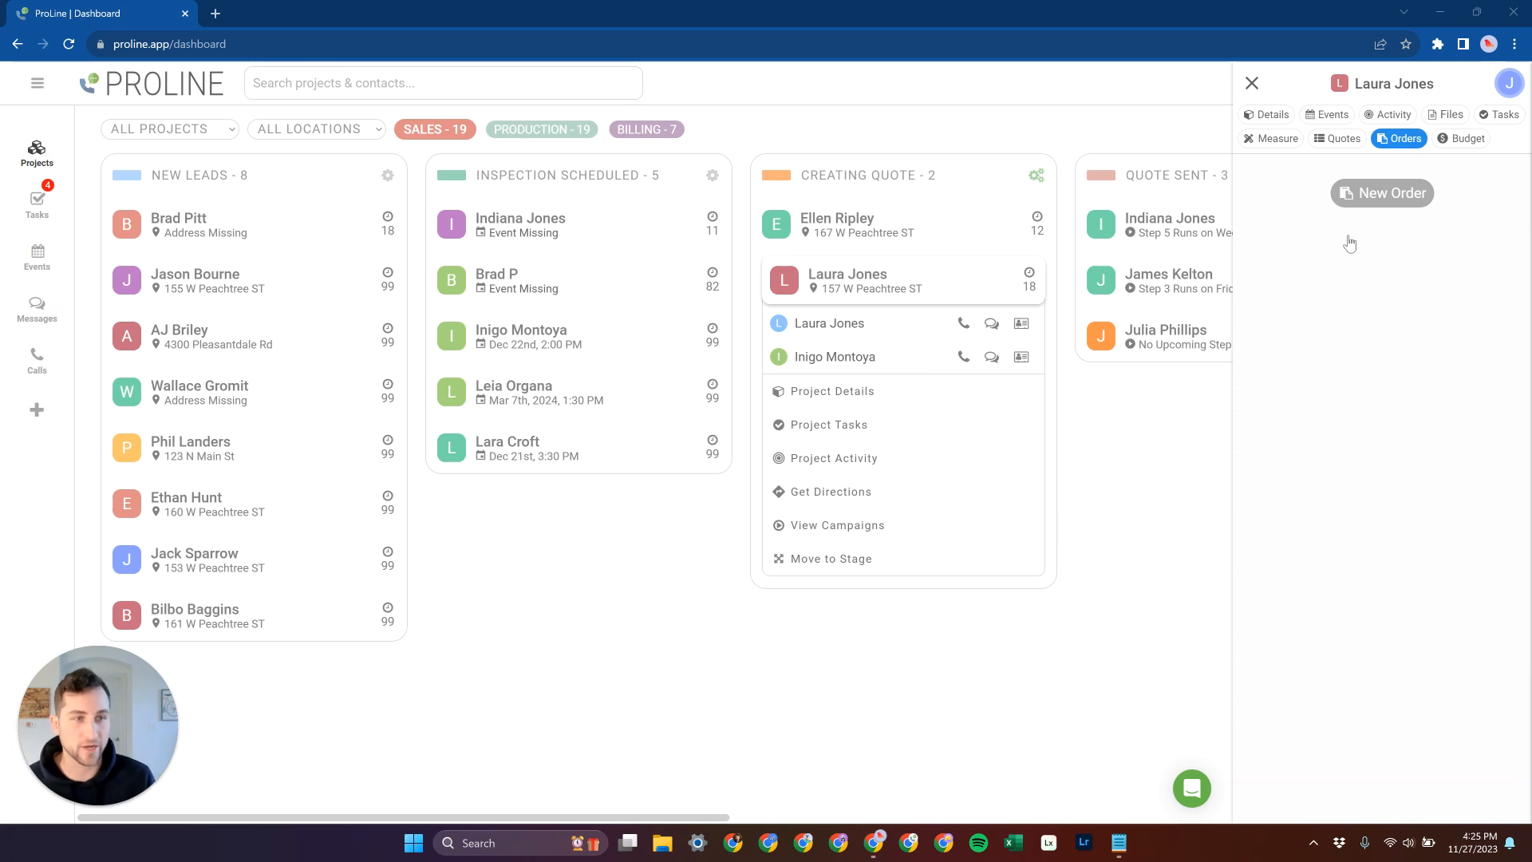
Create a new order for the open project from the signed Roof Replacement quote using the Work Order template
{"action": "left_click", "coordinate": [1343, 140]}
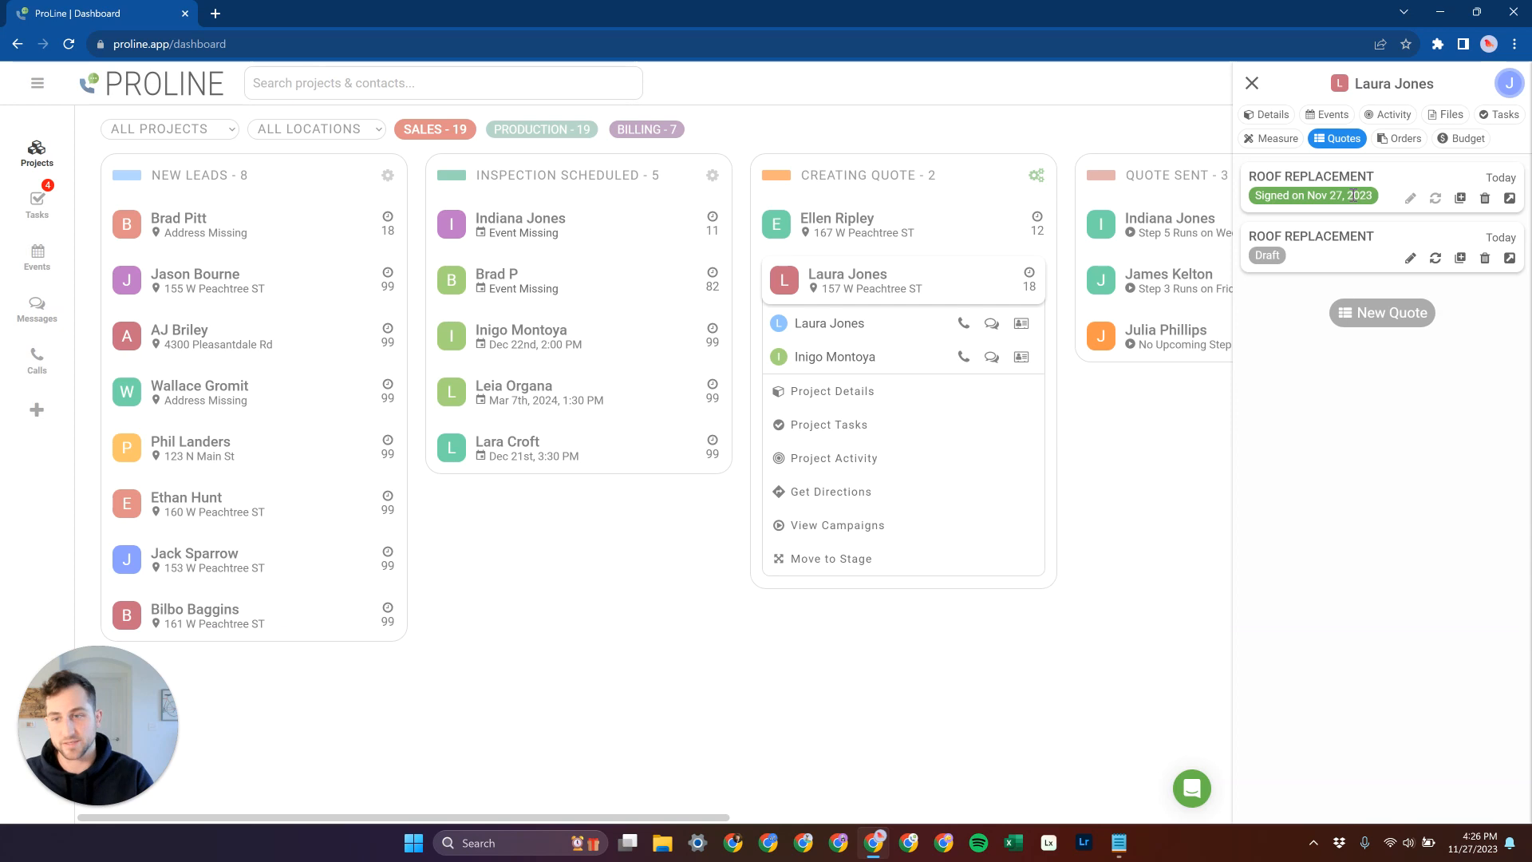
{"action": "left_click", "coordinate": [1400, 140]}
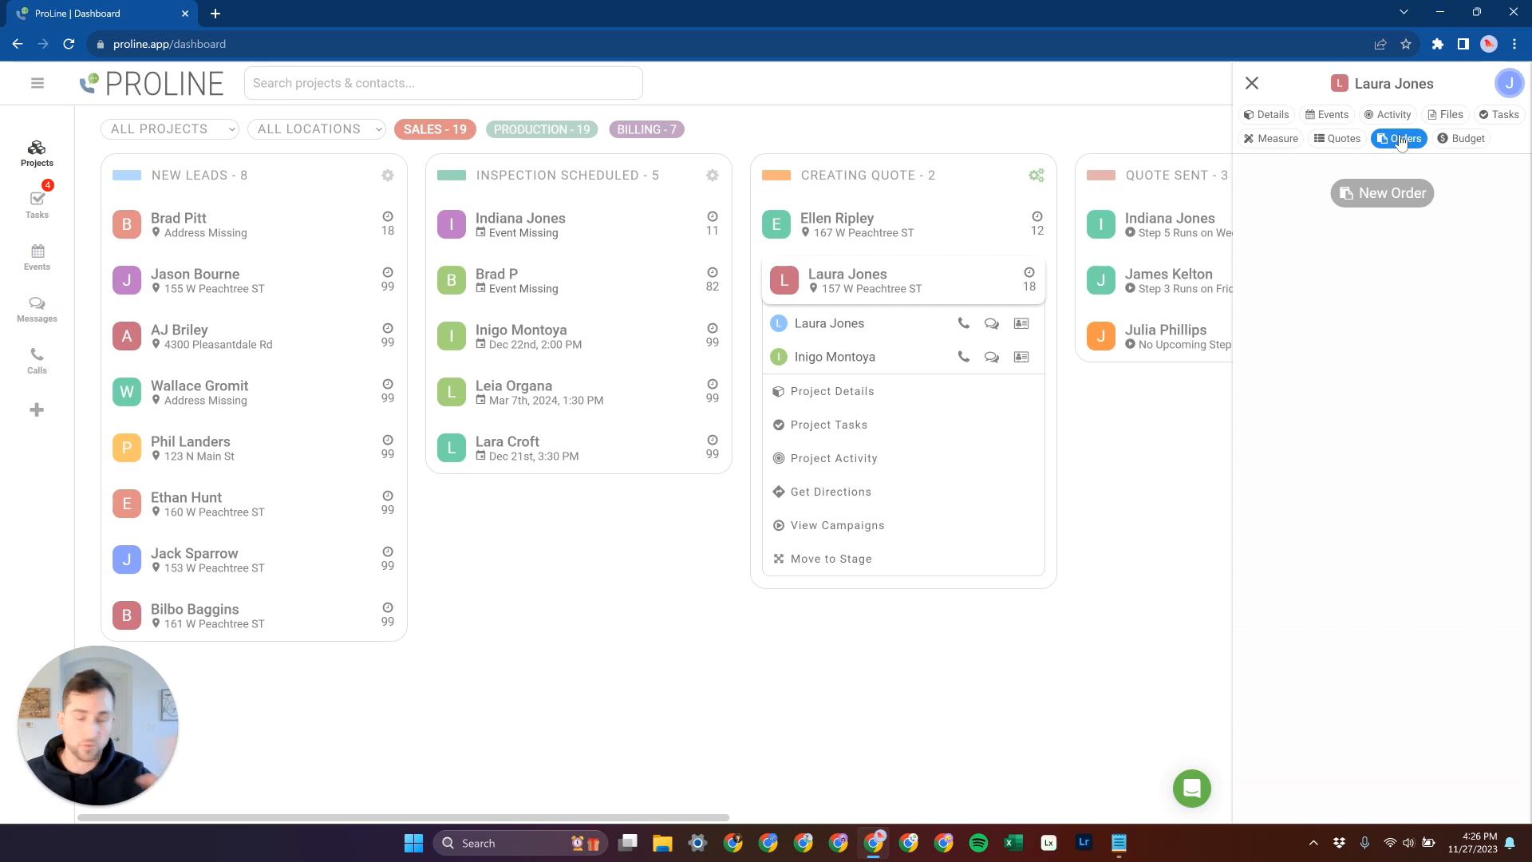
{"action": "left_click", "coordinate": [1397, 194]}
{"action": "left_click", "coordinate": [795, 229]}
{"action": "left_click", "coordinate": [798, 261]}
{"action": "left_click", "coordinate": [799, 275]}
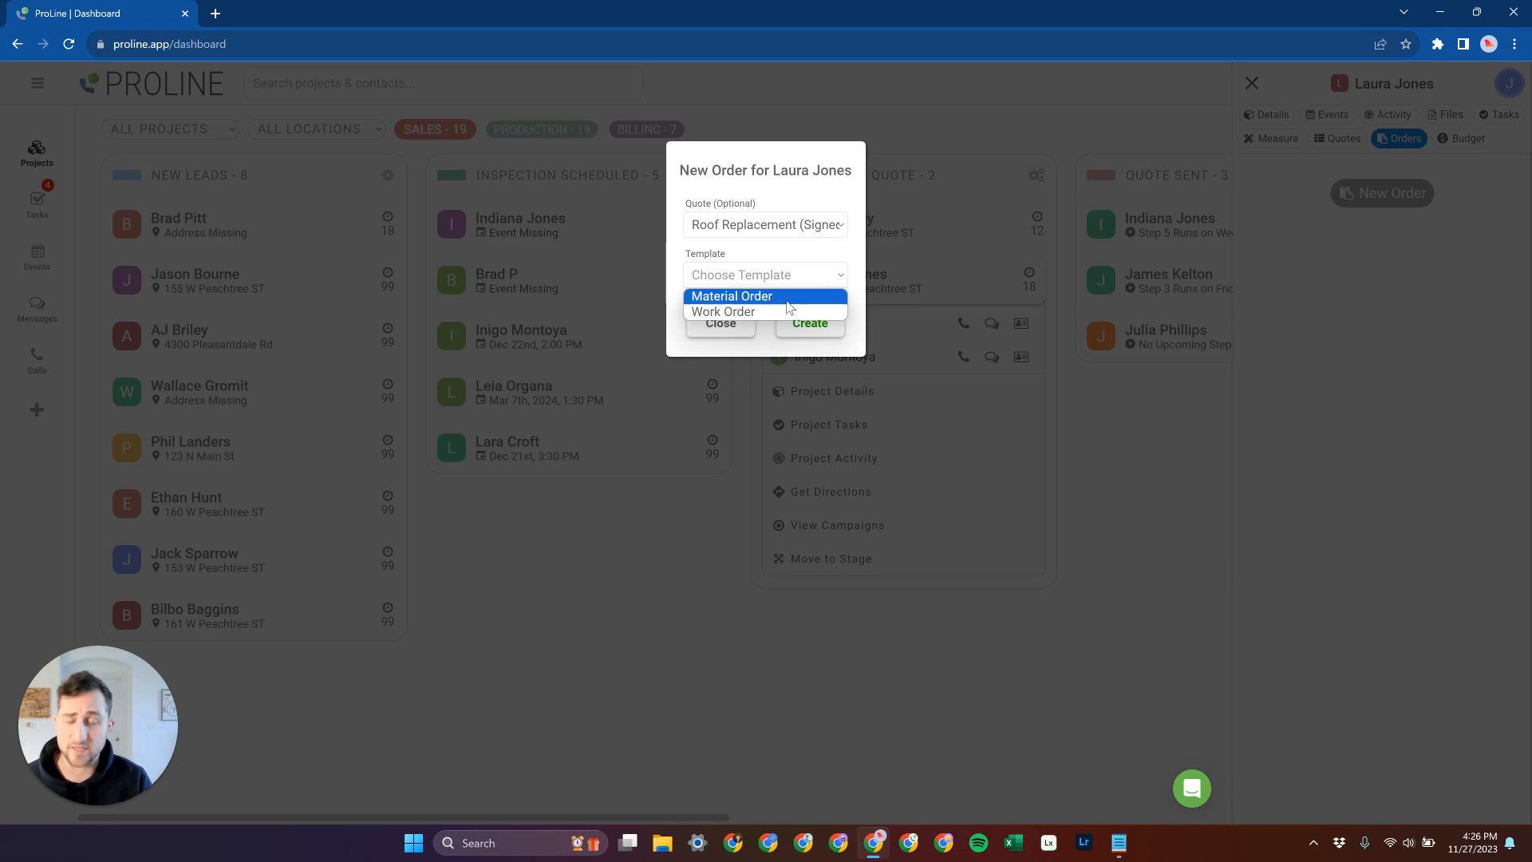
{"action": "left_click", "coordinate": [789, 313]}
{"action": "left_click", "coordinate": [810, 327]}
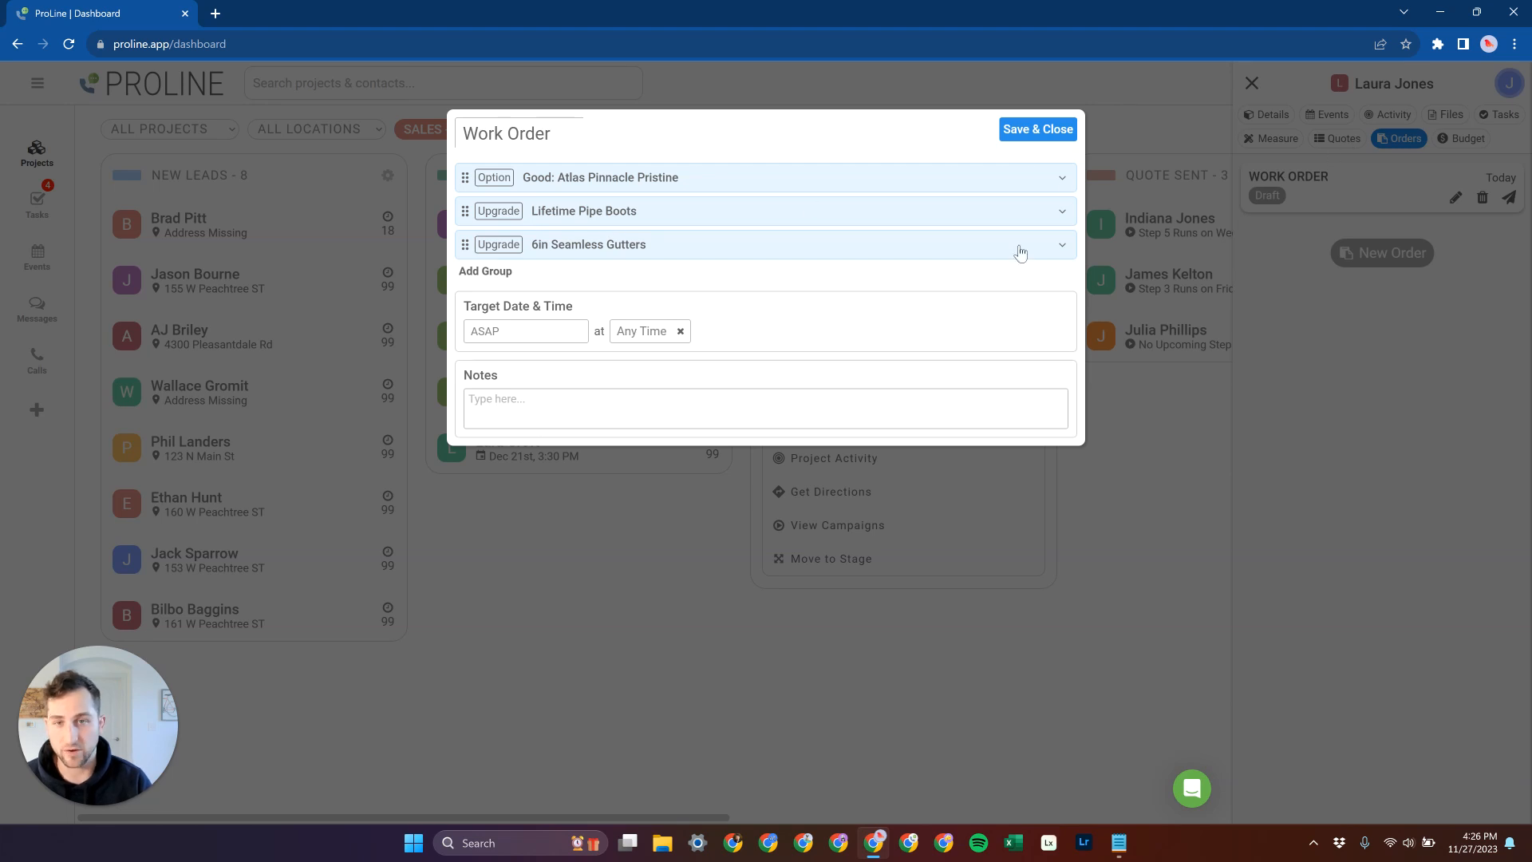
Review the line items in the work order's Atlas Pinnacle Pristine, Lifetime Pipe Boots and 6in Seamless Gutters groups, and save and close the order
{"action": "left_click", "coordinate": [1062, 214]}
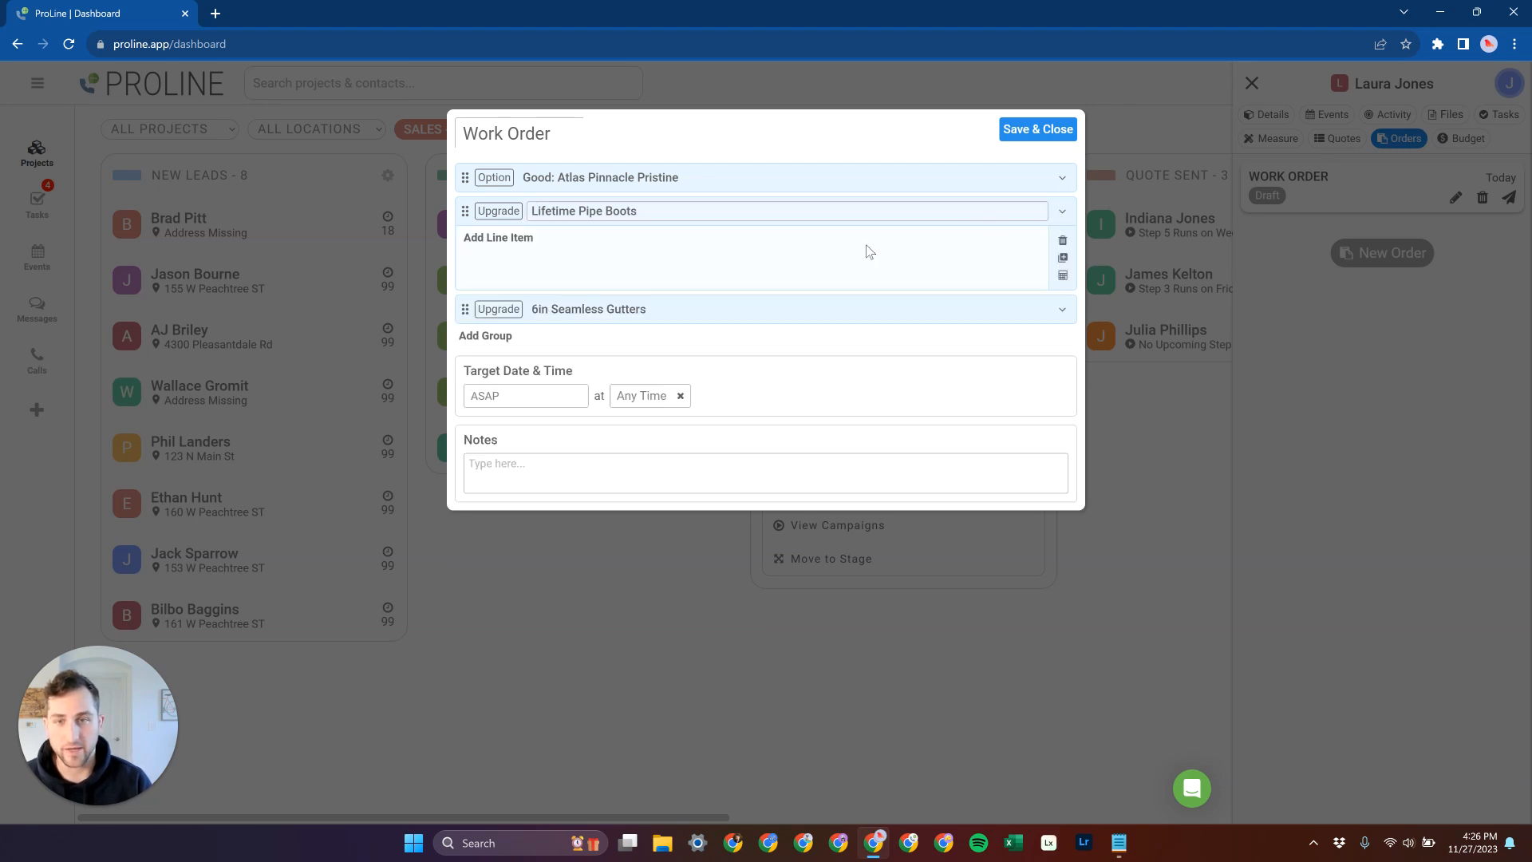
{"action": "left_click", "coordinate": [1064, 312]}
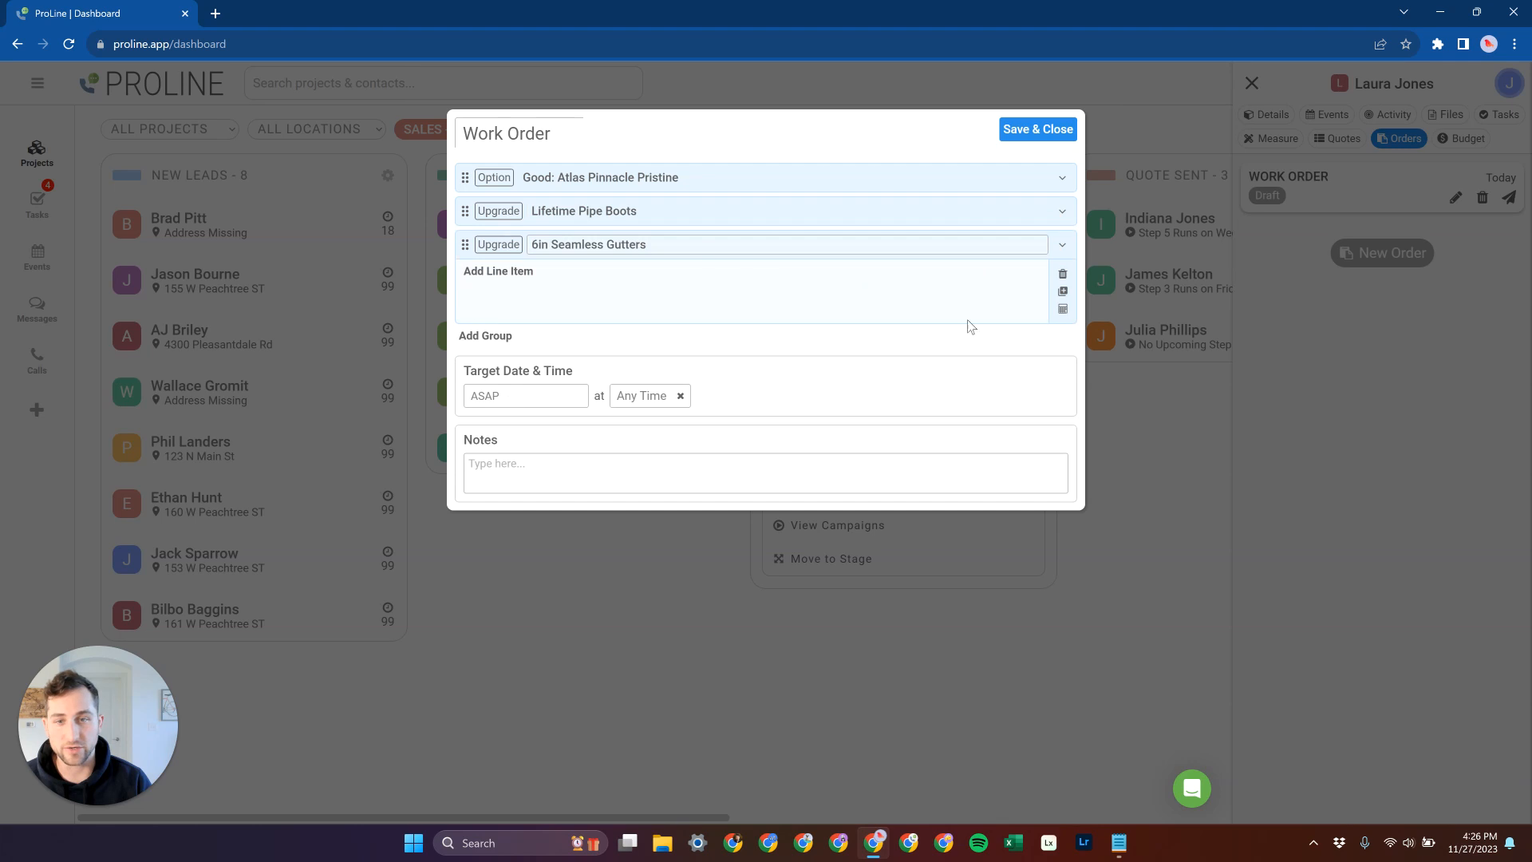
{"action": "left_click", "coordinate": [1061, 212]}
{"action": "left_click", "coordinate": [1062, 179]}
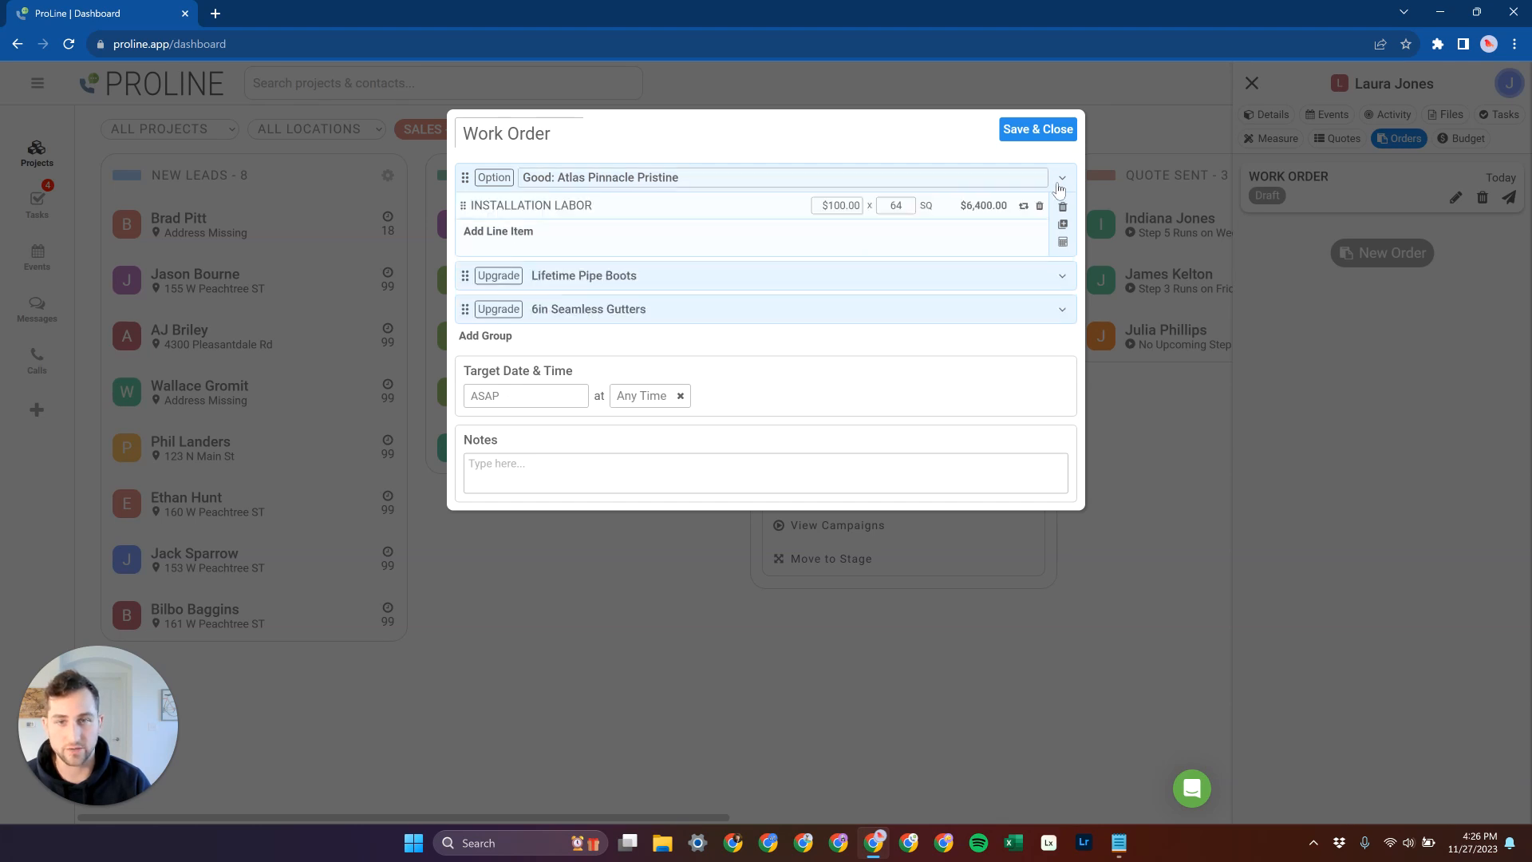
{"action": "left_click_drag", "start_coordinate": [692, 178], "coordinate": [511, 187]}
{"action": "left_click", "coordinate": [741, 170]}
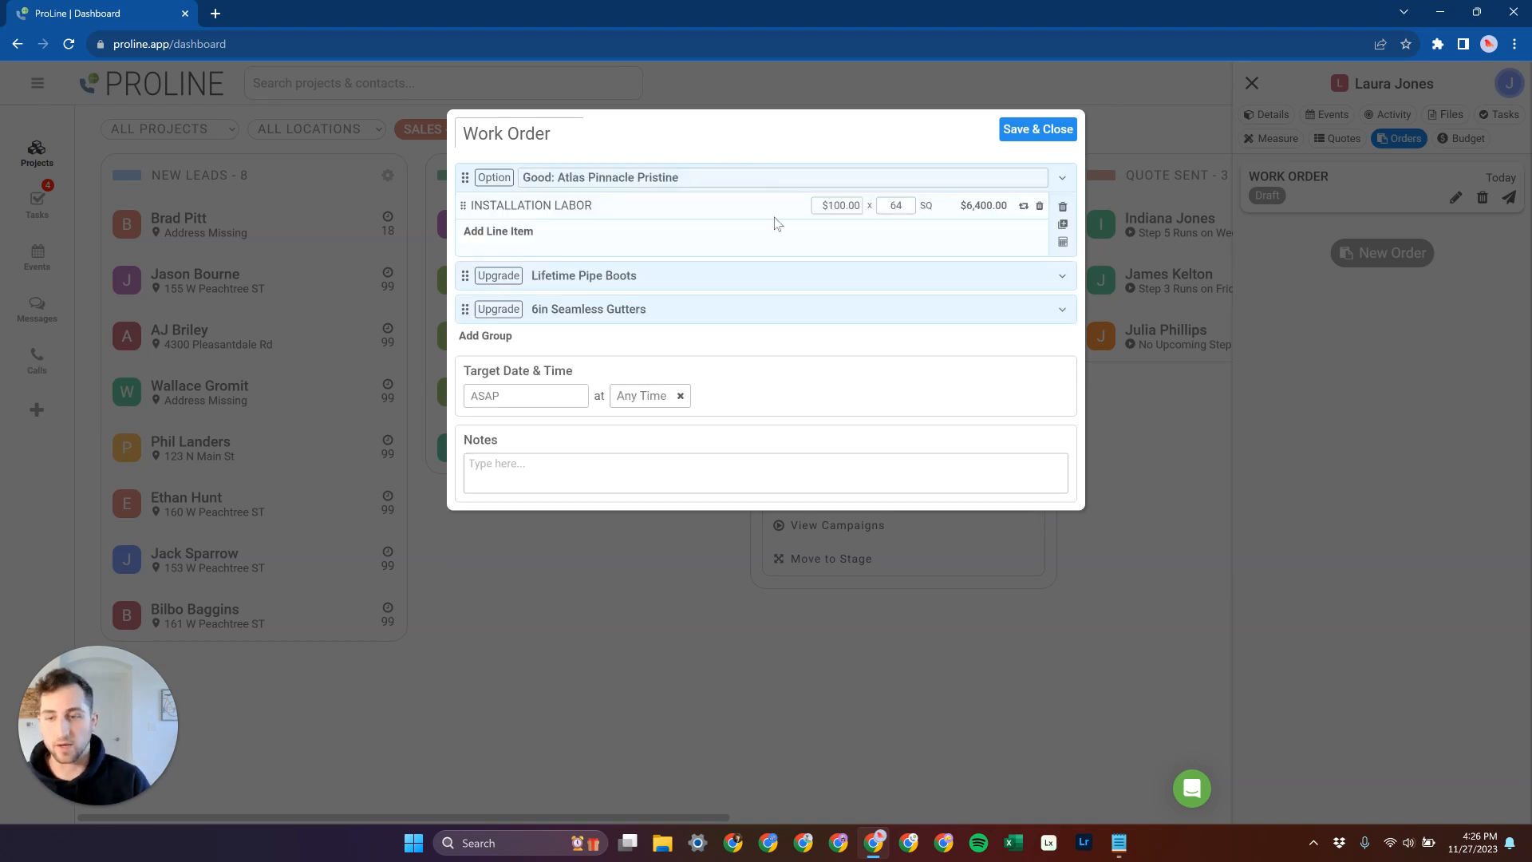
{"action": "left_click", "coordinate": [651, 277]}
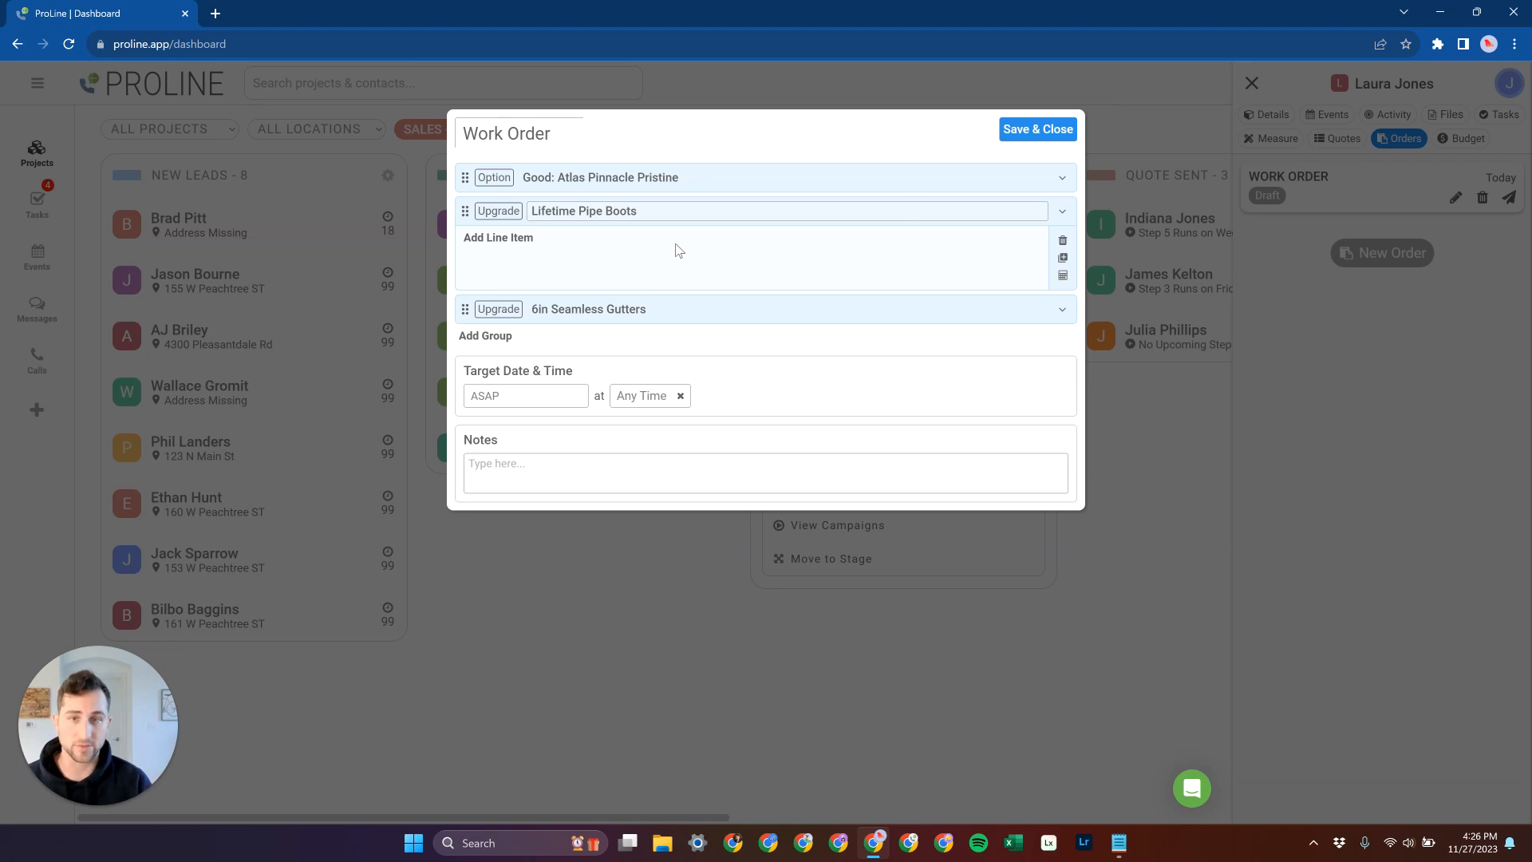
{"action": "left_click", "coordinate": [1062, 178]}
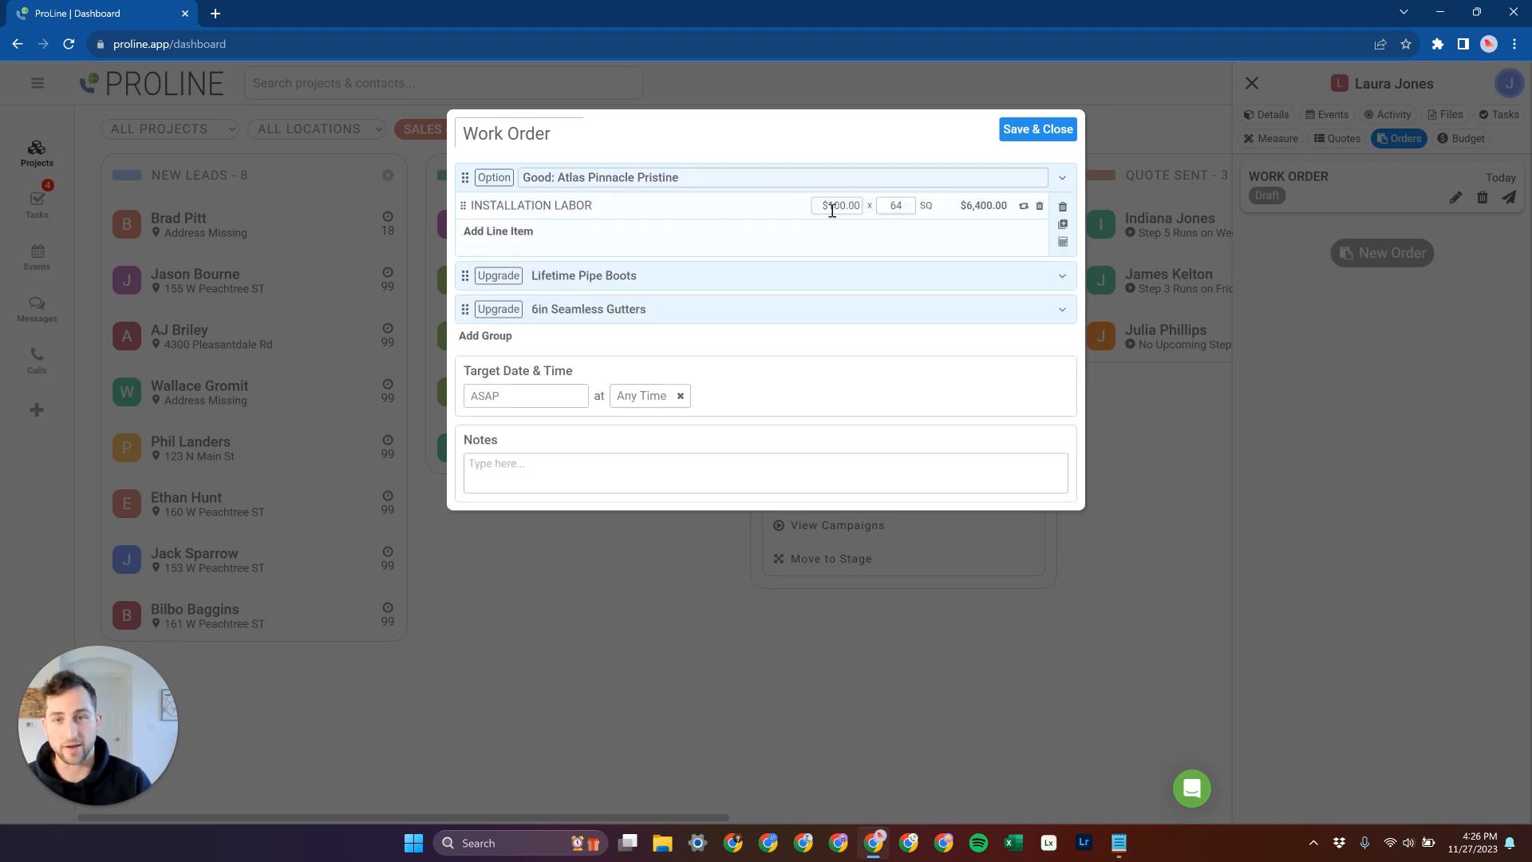
{"action": "left_click", "coordinate": [789, 279]}
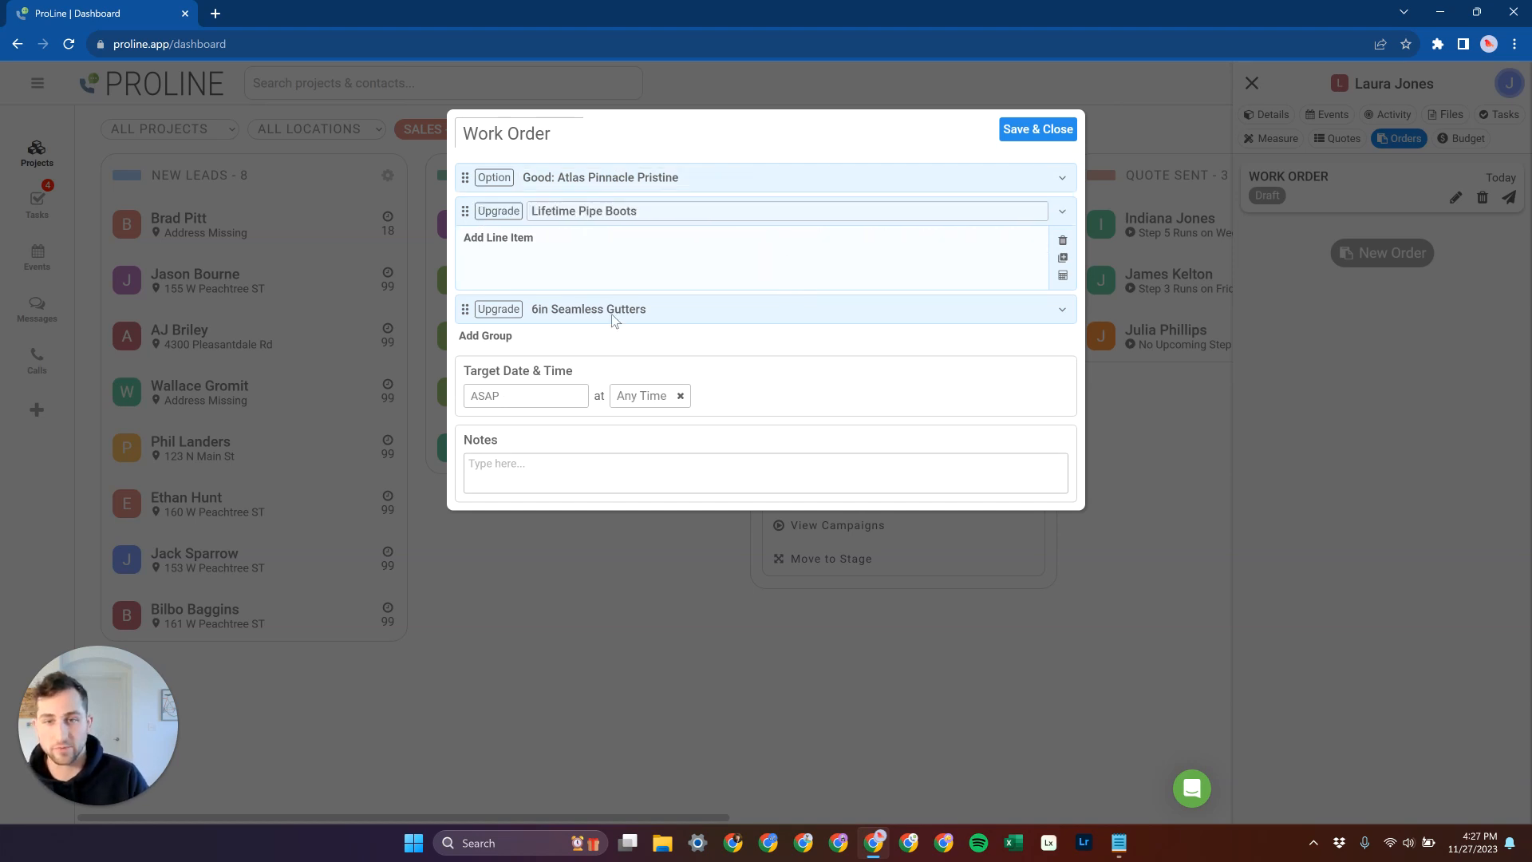
{"action": "left_click", "coordinate": [661, 312]}
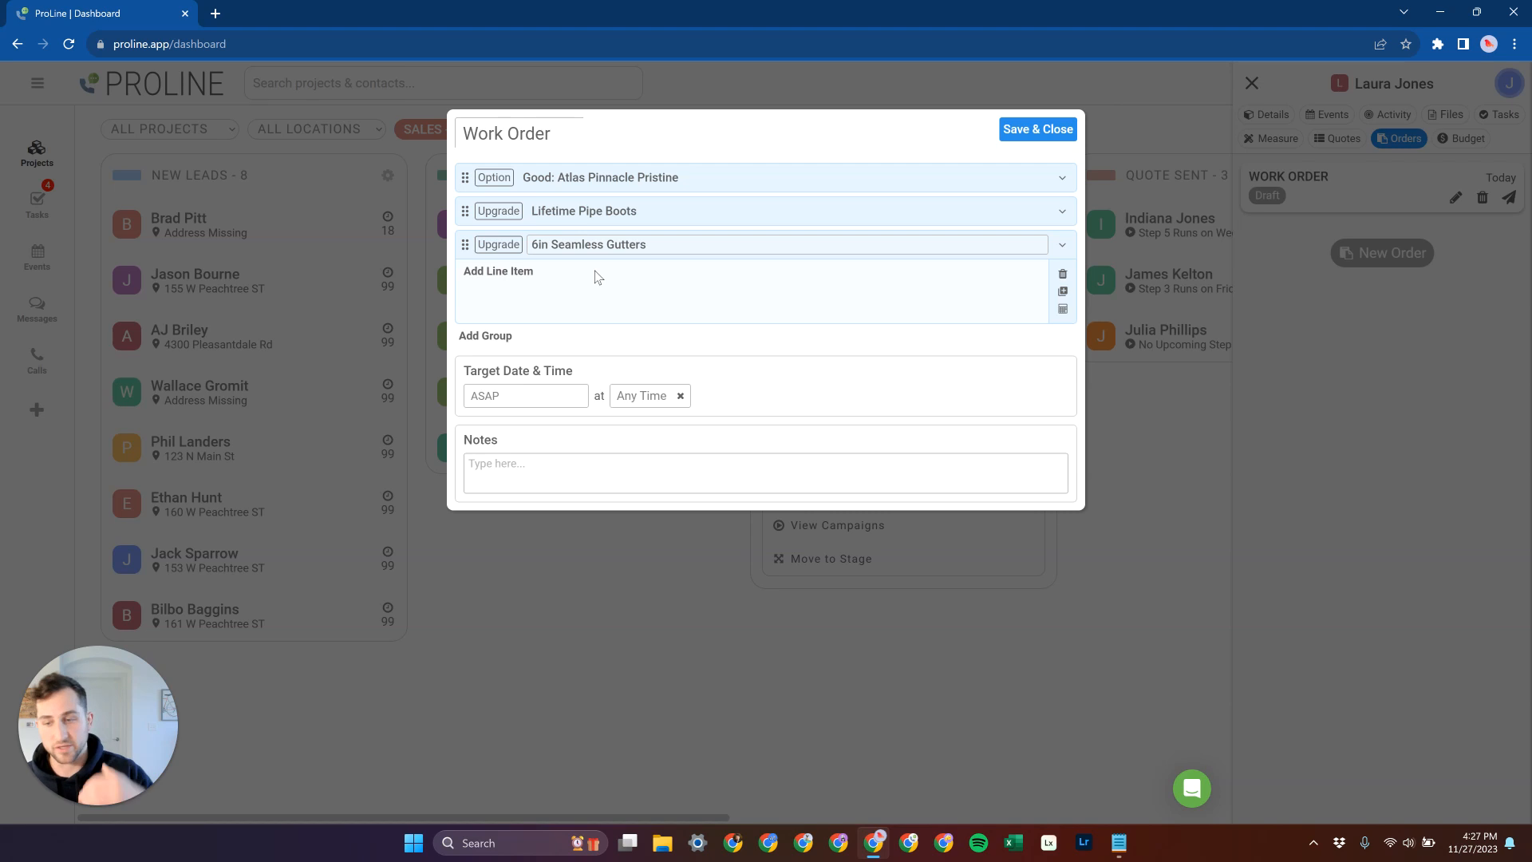
{"action": "left_click", "coordinate": [1064, 247]}
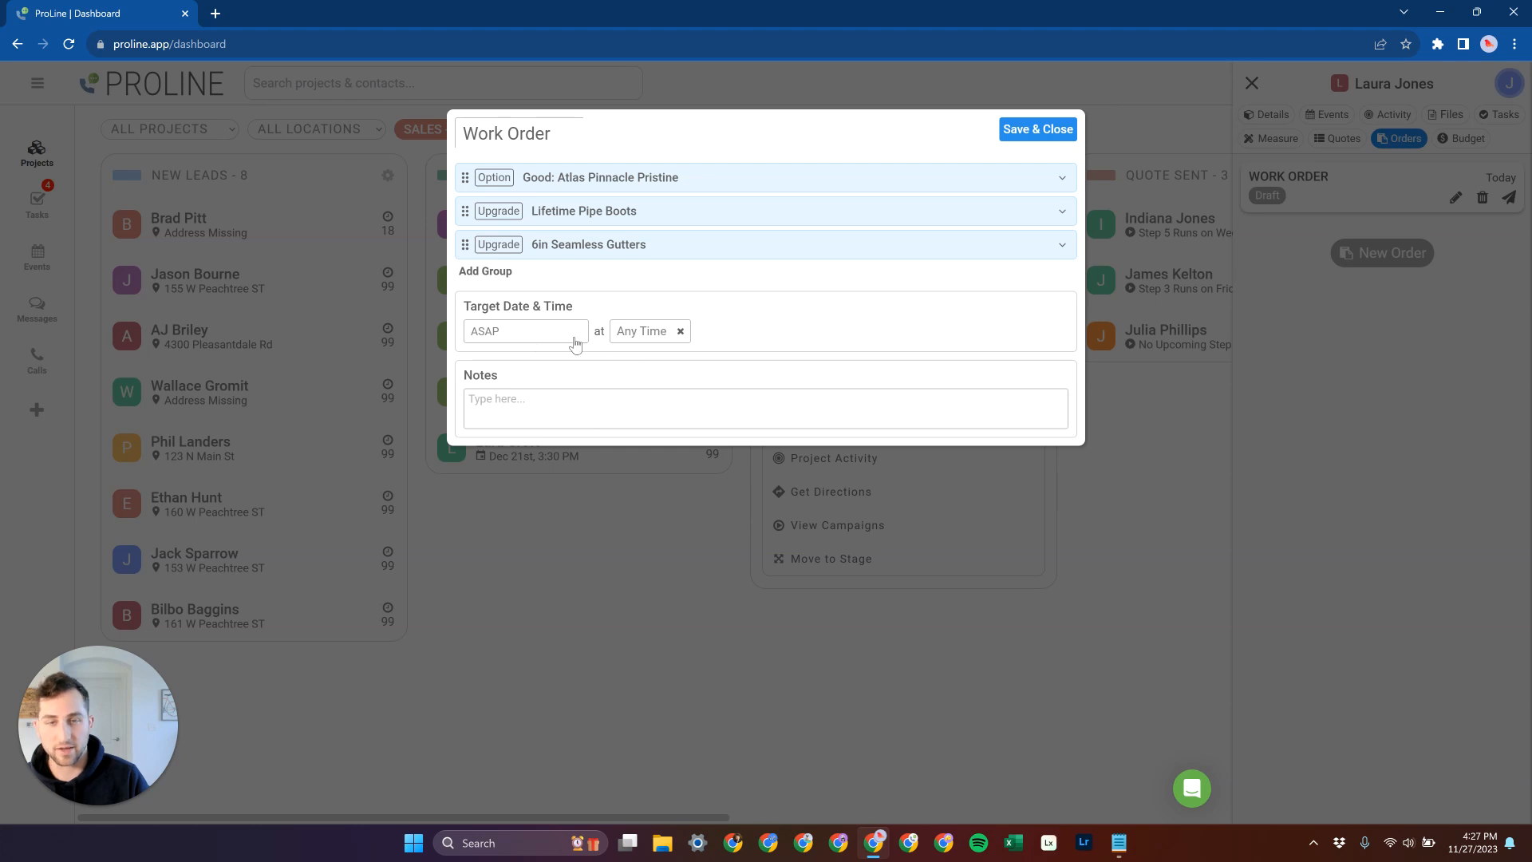
{"action": "left_click", "coordinate": [1038, 130]}
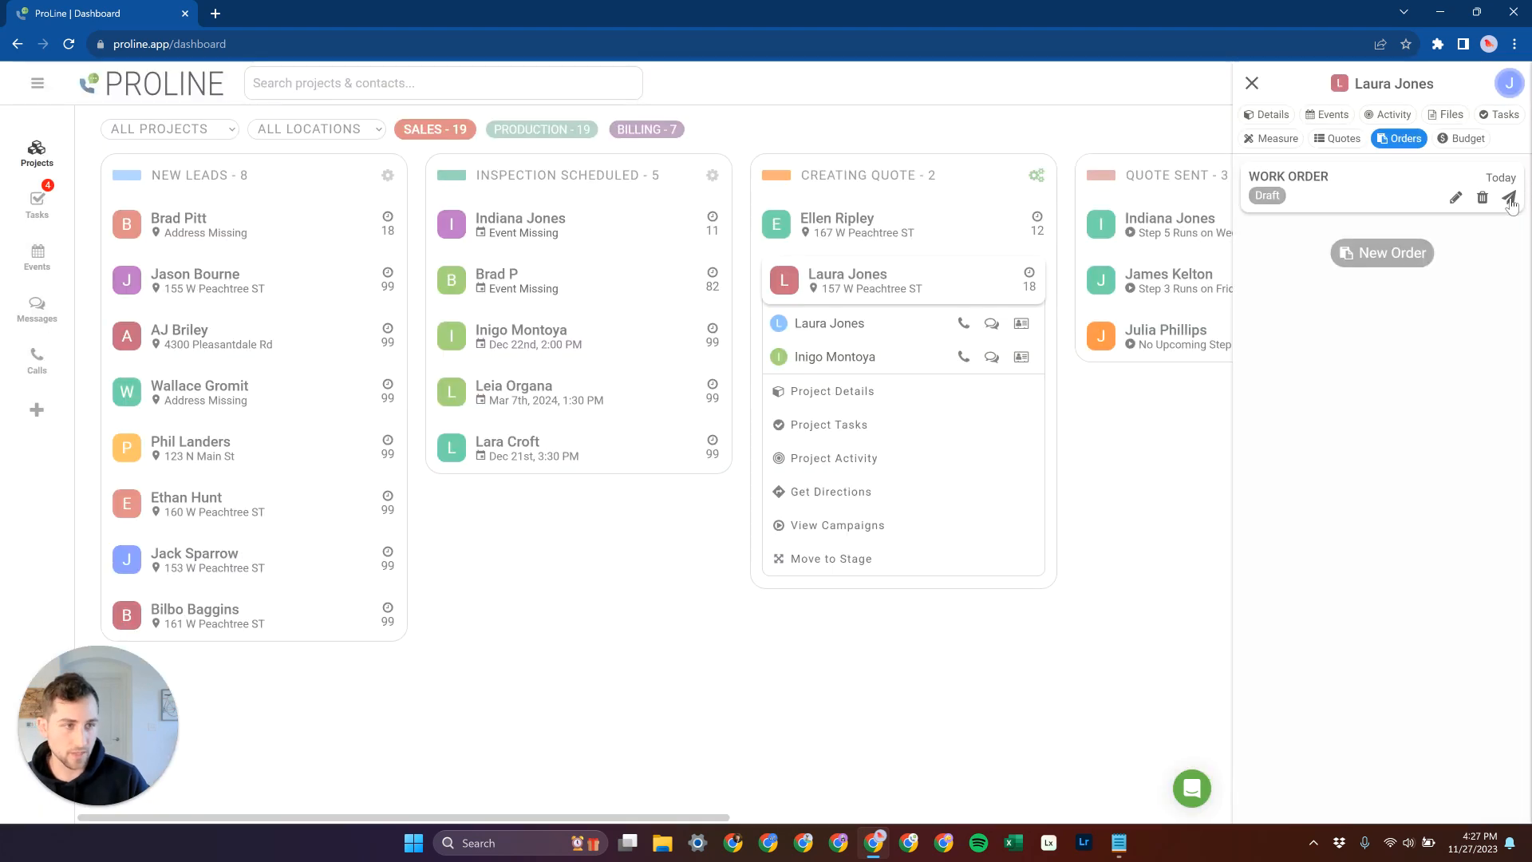
Preview the full email for sending the work order, and close the send dialog without sending
{"action": "left_click", "coordinate": [1508, 198]}
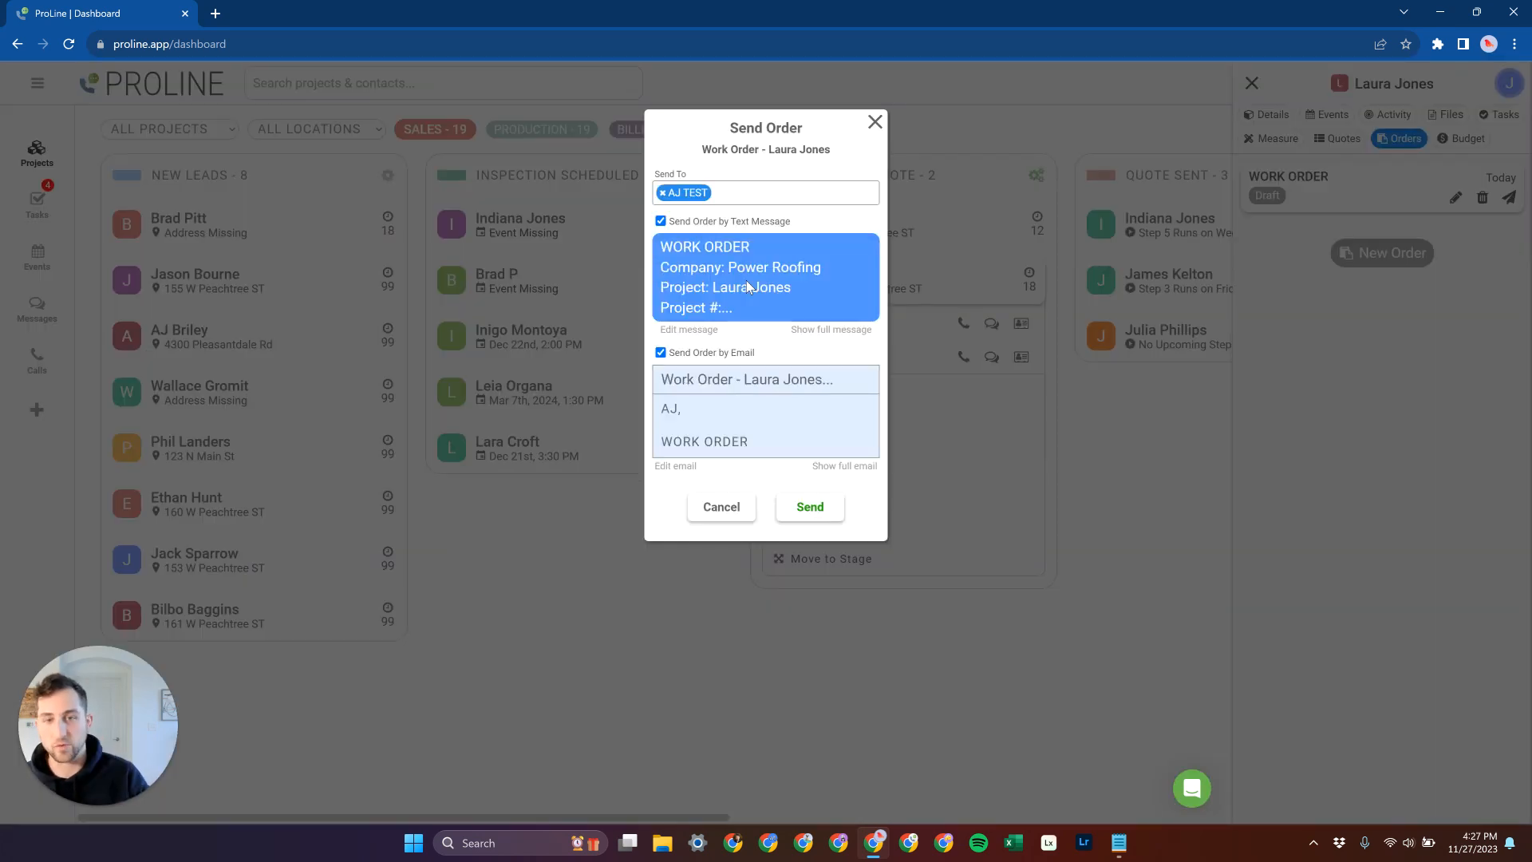
{"action": "left_click", "coordinate": [838, 467]}
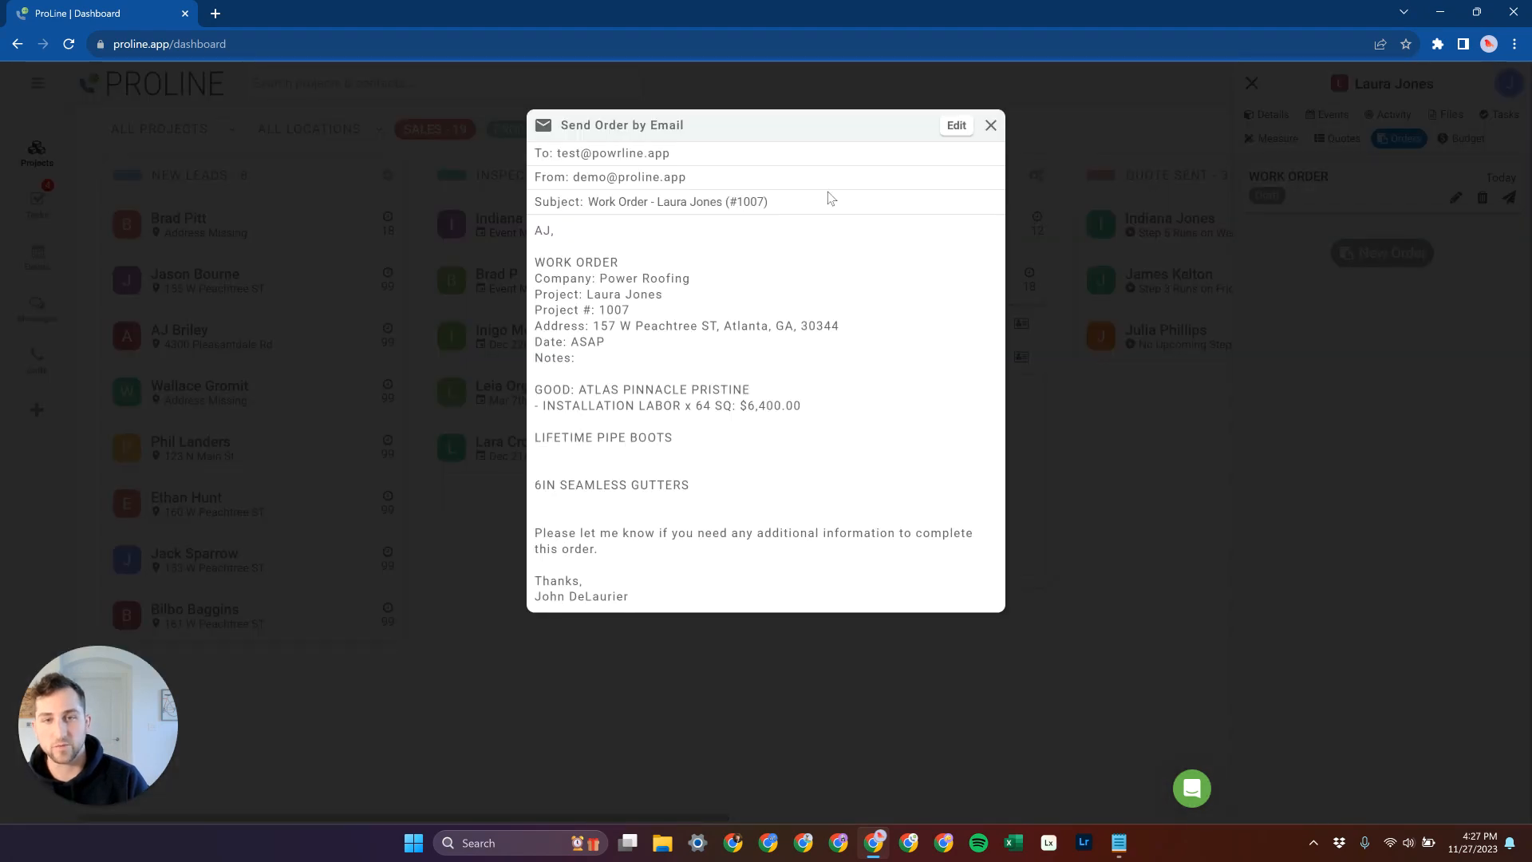
{"action": "left_click", "coordinate": [993, 138]}
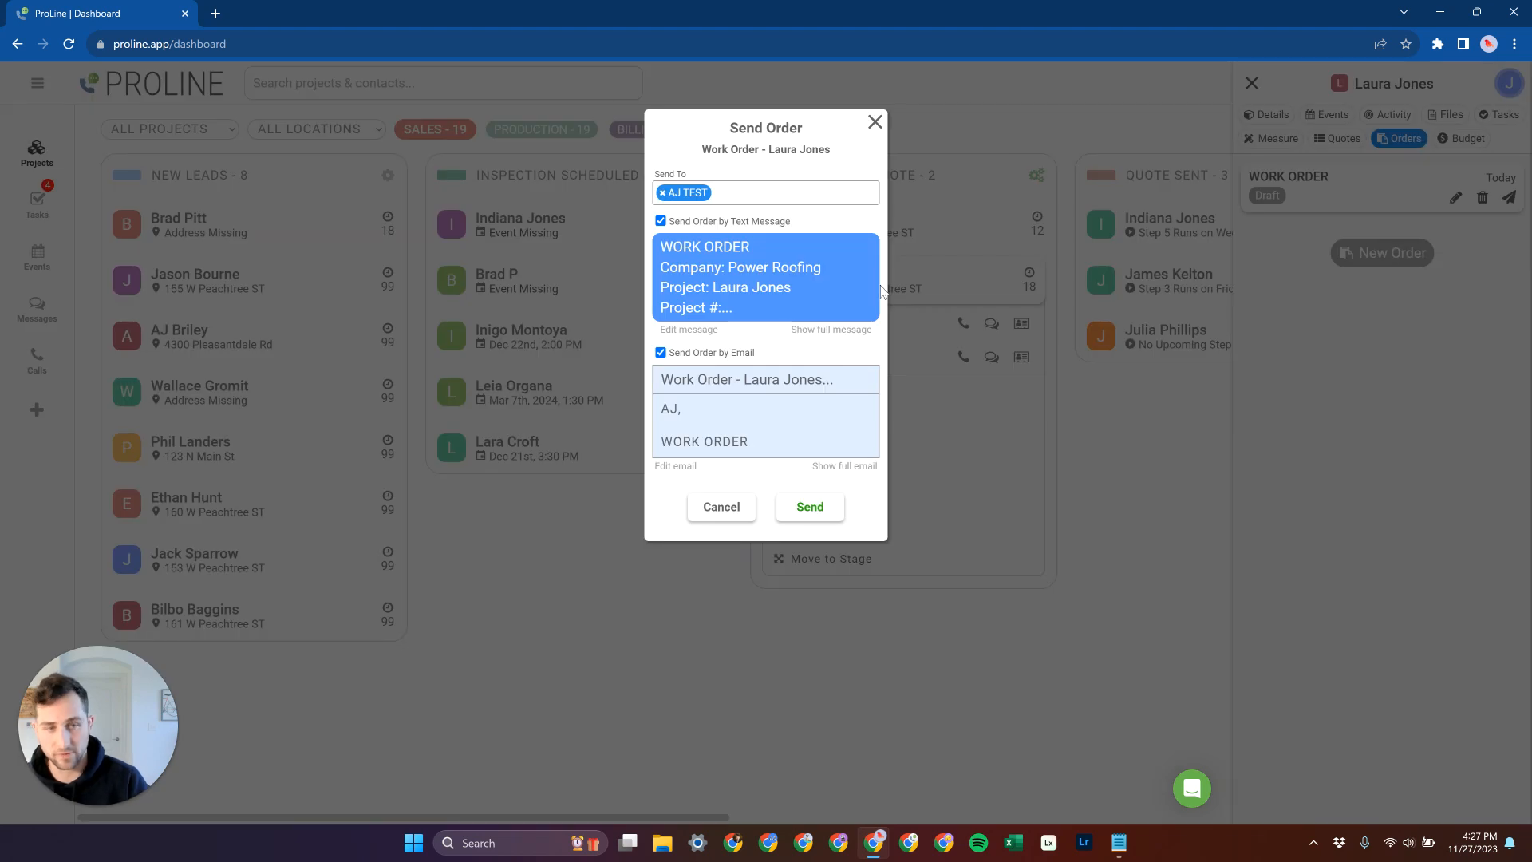
{"action": "left_click", "coordinate": [877, 128]}
Create a second order for the project from the signed Roof Replacement quote using the Material Order template
{"action": "left_click", "coordinate": [1388, 253]}
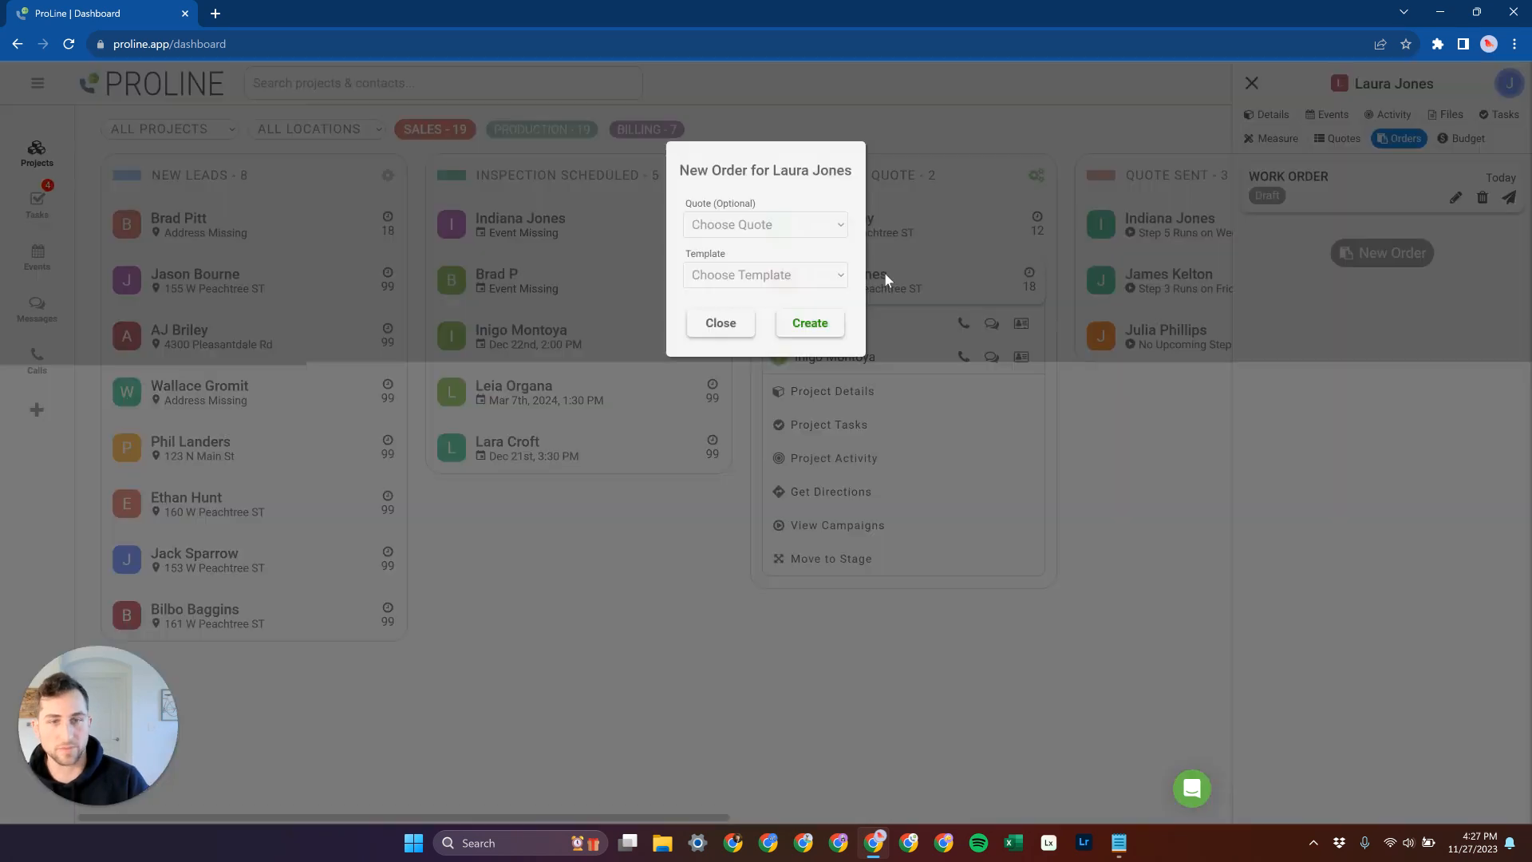
{"action": "left_click", "coordinate": [795, 230]}
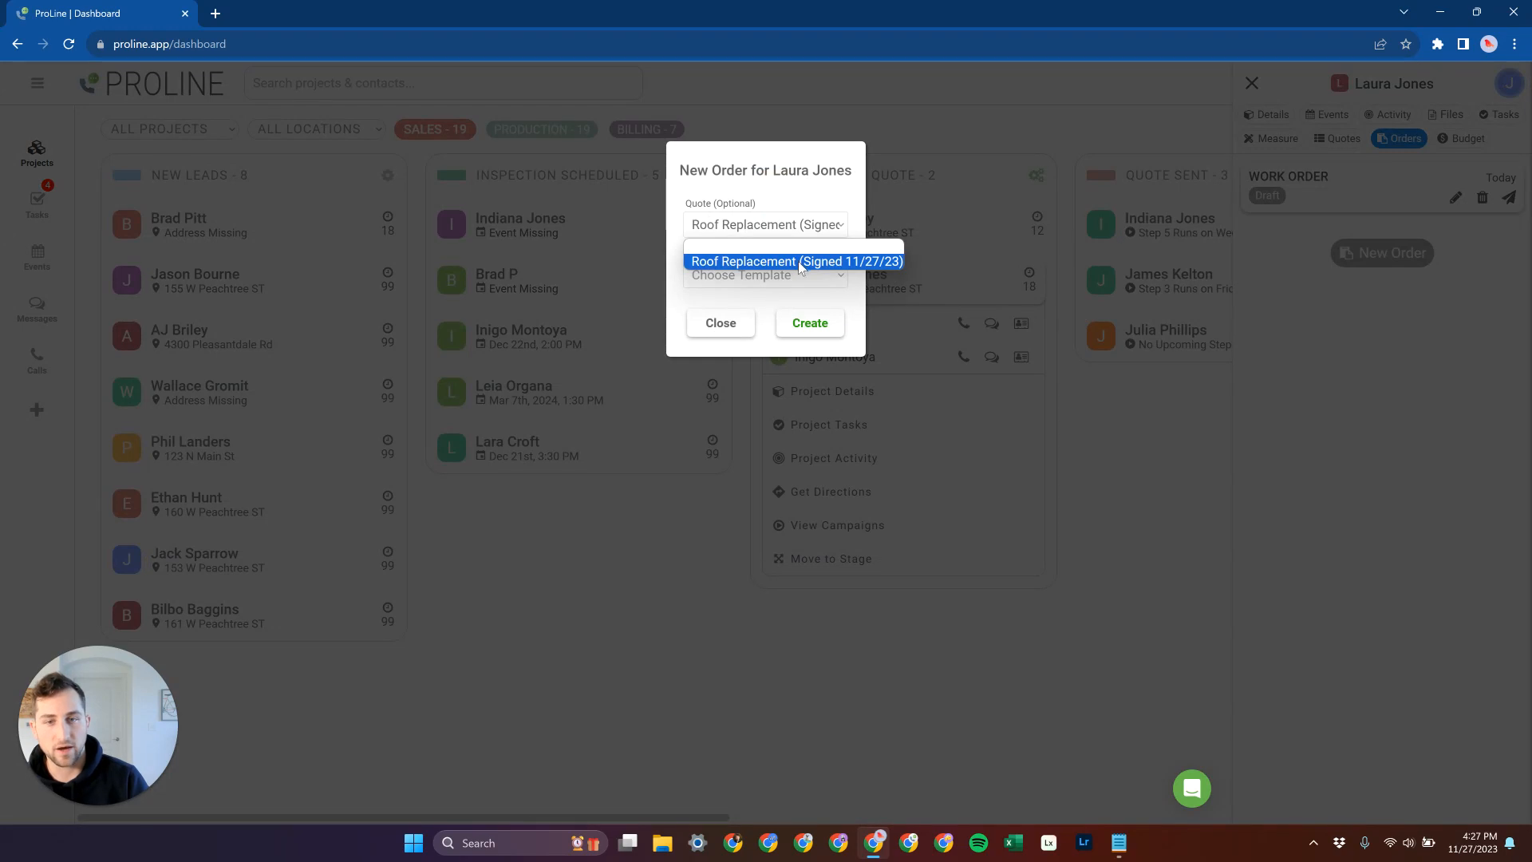
{"action": "left_click", "coordinate": [798, 263]}
{"action": "left_click", "coordinate": [796, 277]}
{"action": "left_click", "coordinate": [732, 296]}
{"action": "left_click", "coordinate": [810, 322]}
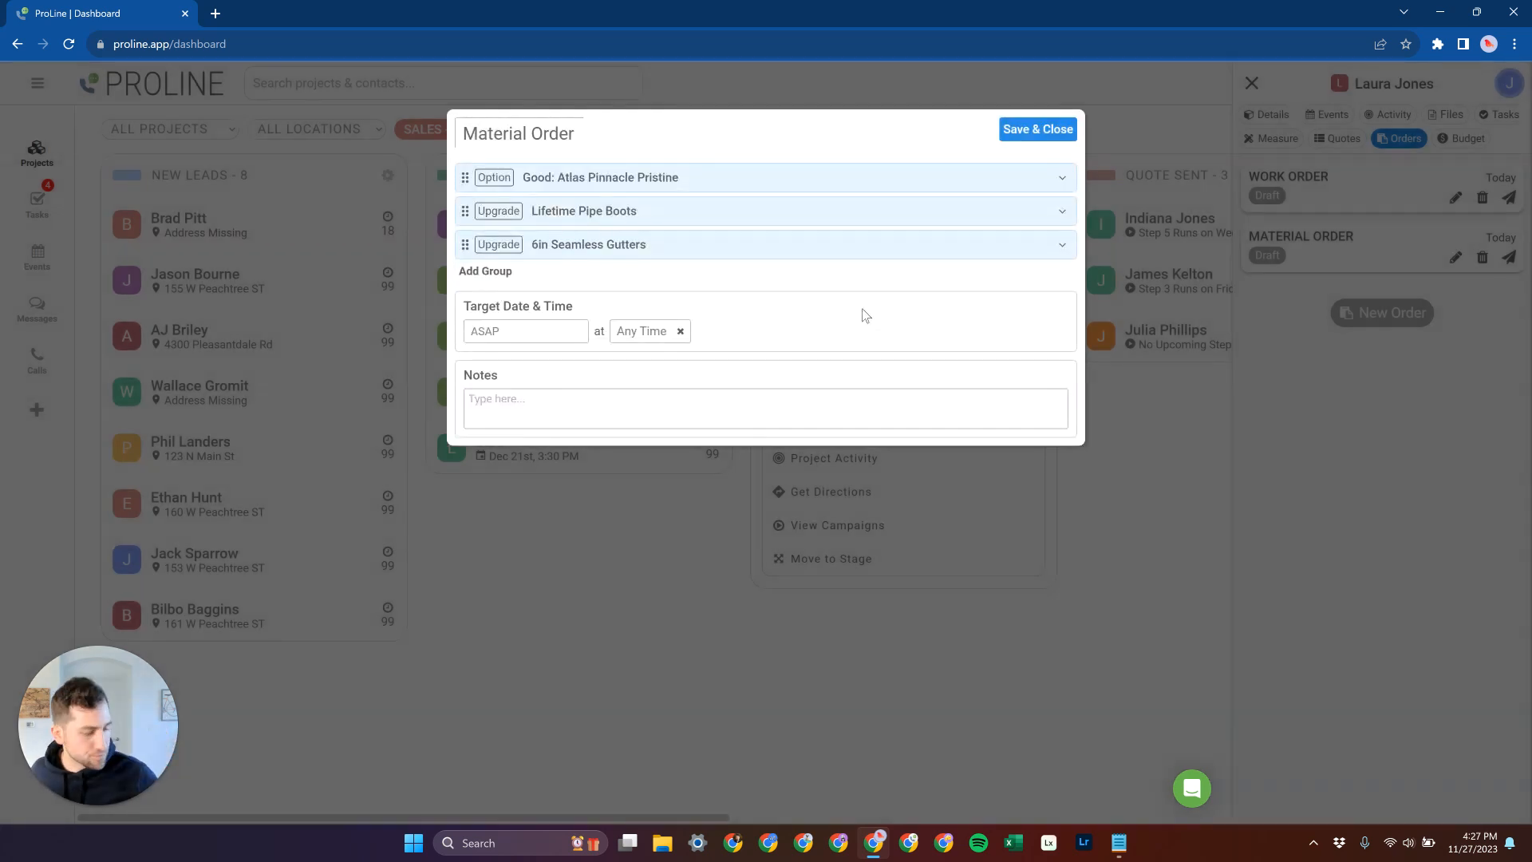
Review the line items in each group of the material order, and save and close it
{"action": "left_click", "coordinate": [1033, 189]}
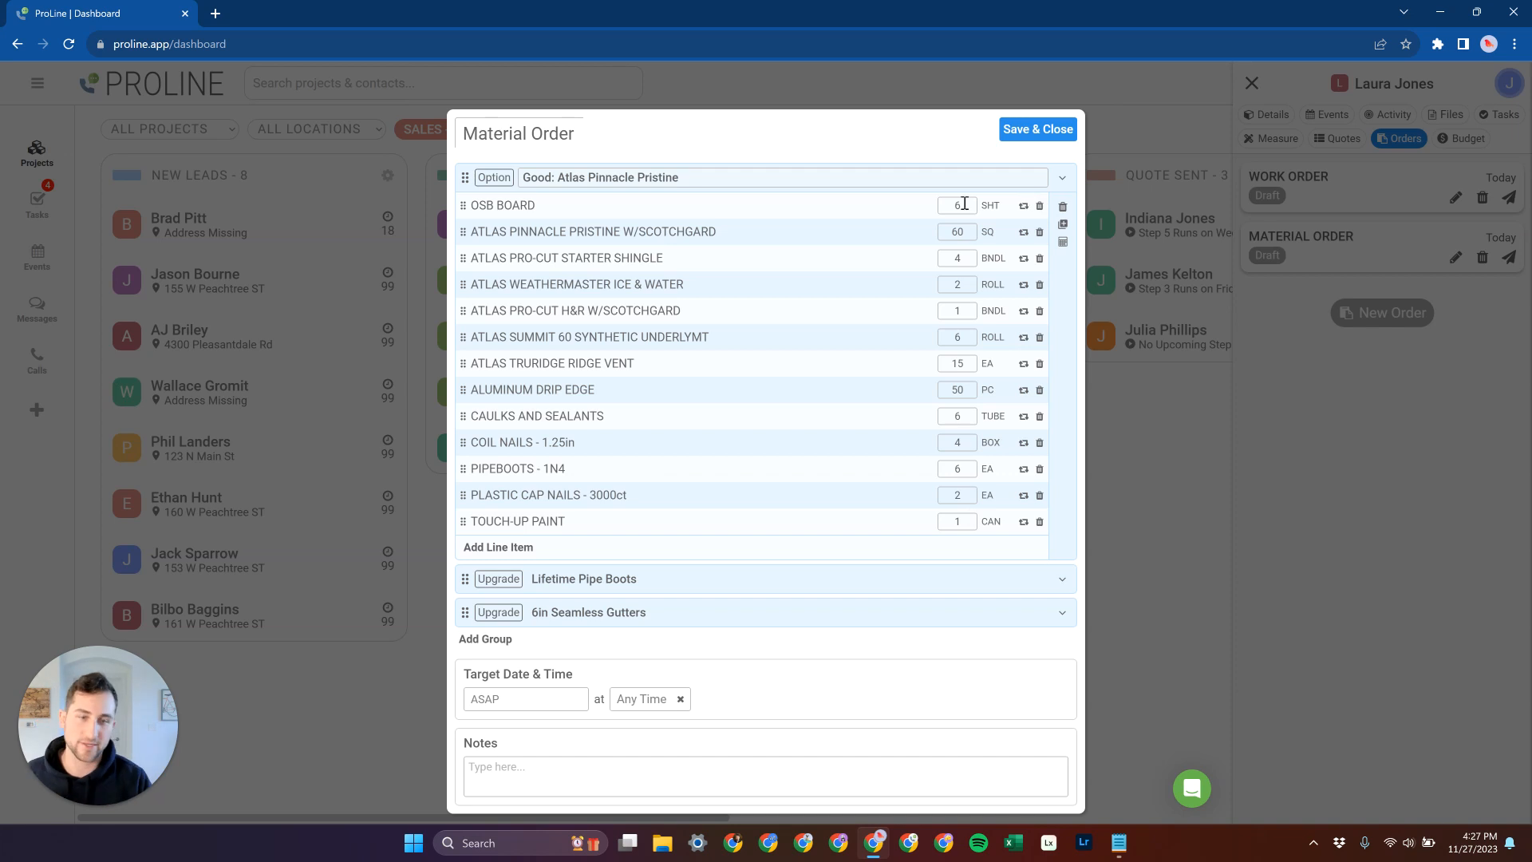
{"action": "left_click", "coordinate": [1064, 584]}
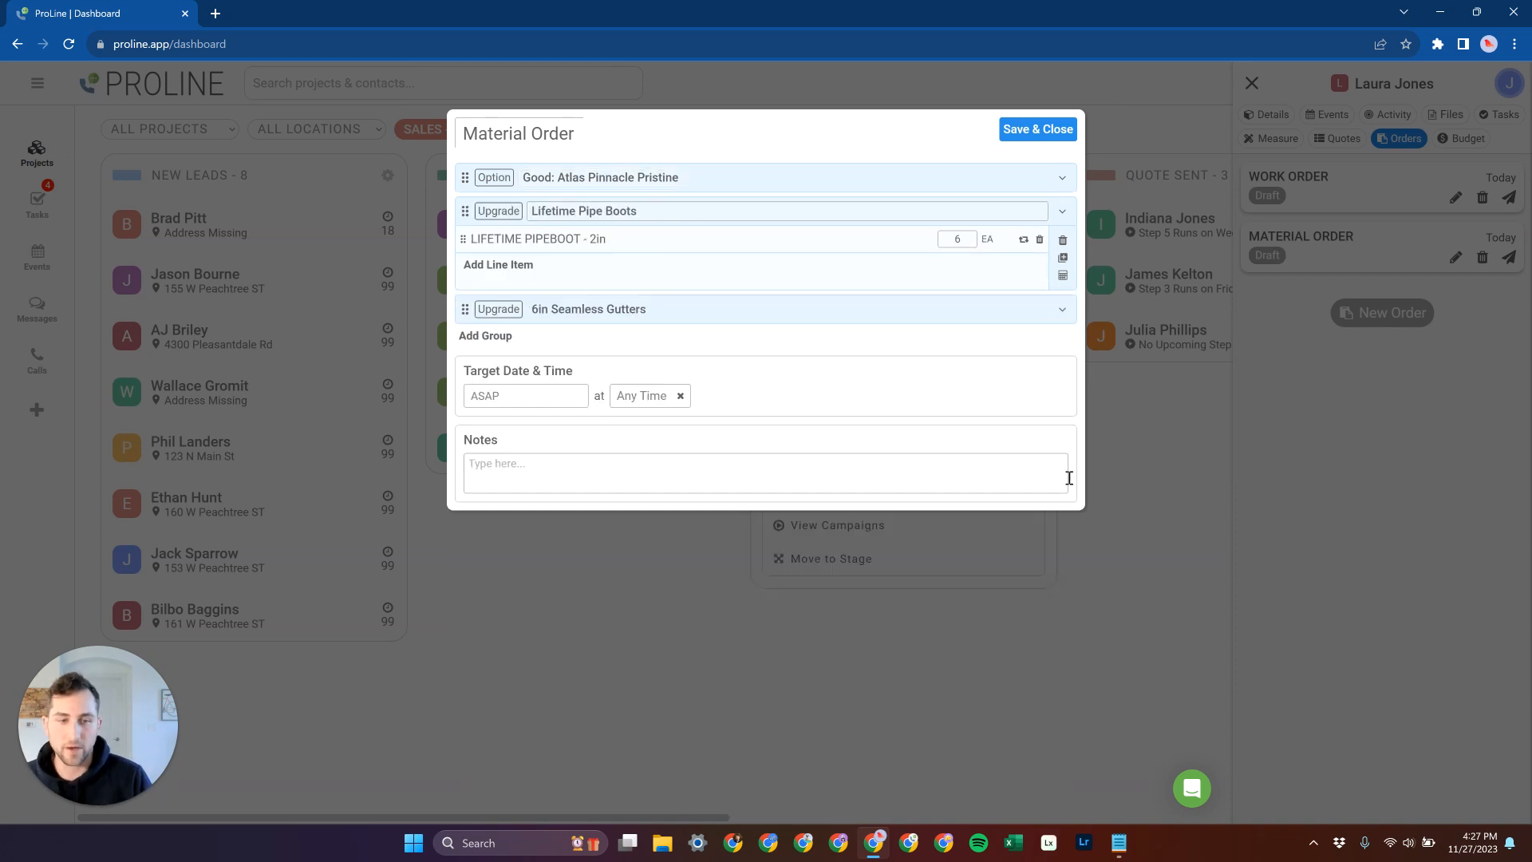
{"action": "left_click", "coordinate": [1052, 311]}
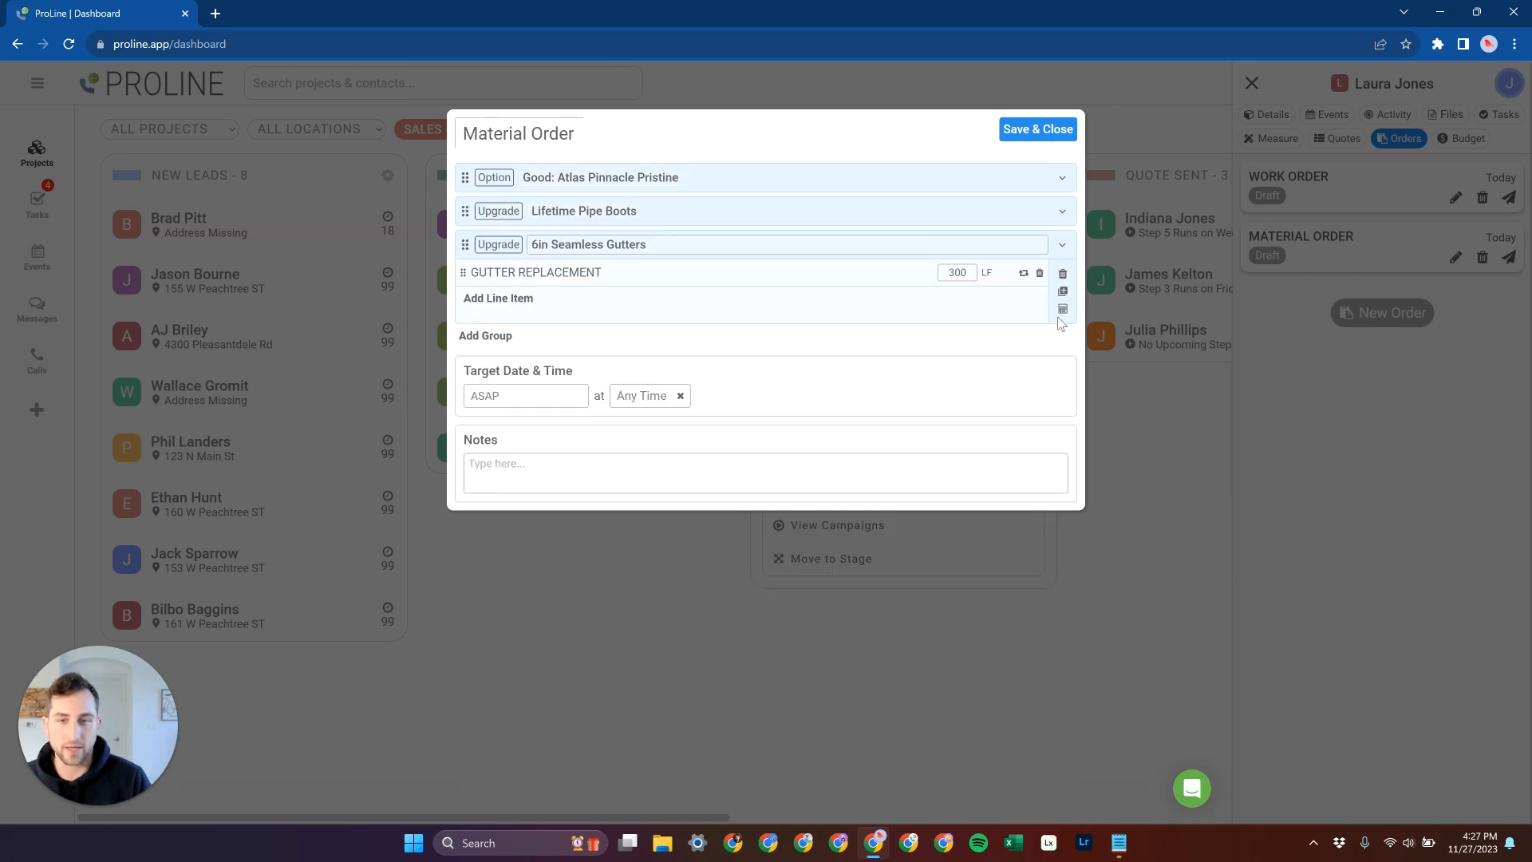
{"action": "left_click", "coordinate": [1063, 244]}
{"action": "left_click", "coordinate": [1038, 129]}
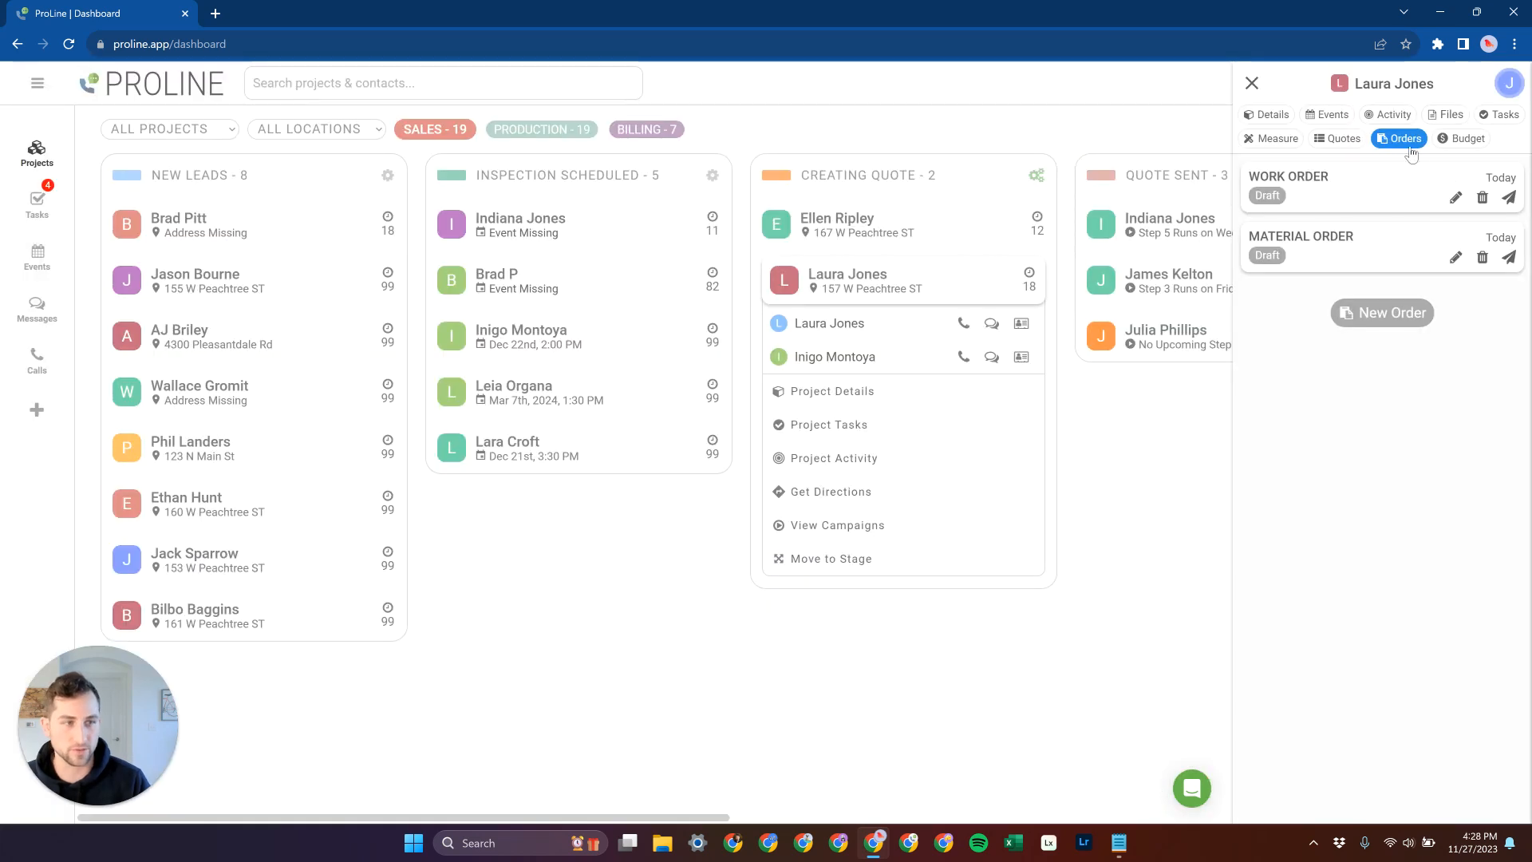
Open the order template settings for the company and check the location choices, keeping Company Defaults
{"action": "left_click", "coordinate": [36, 86]}
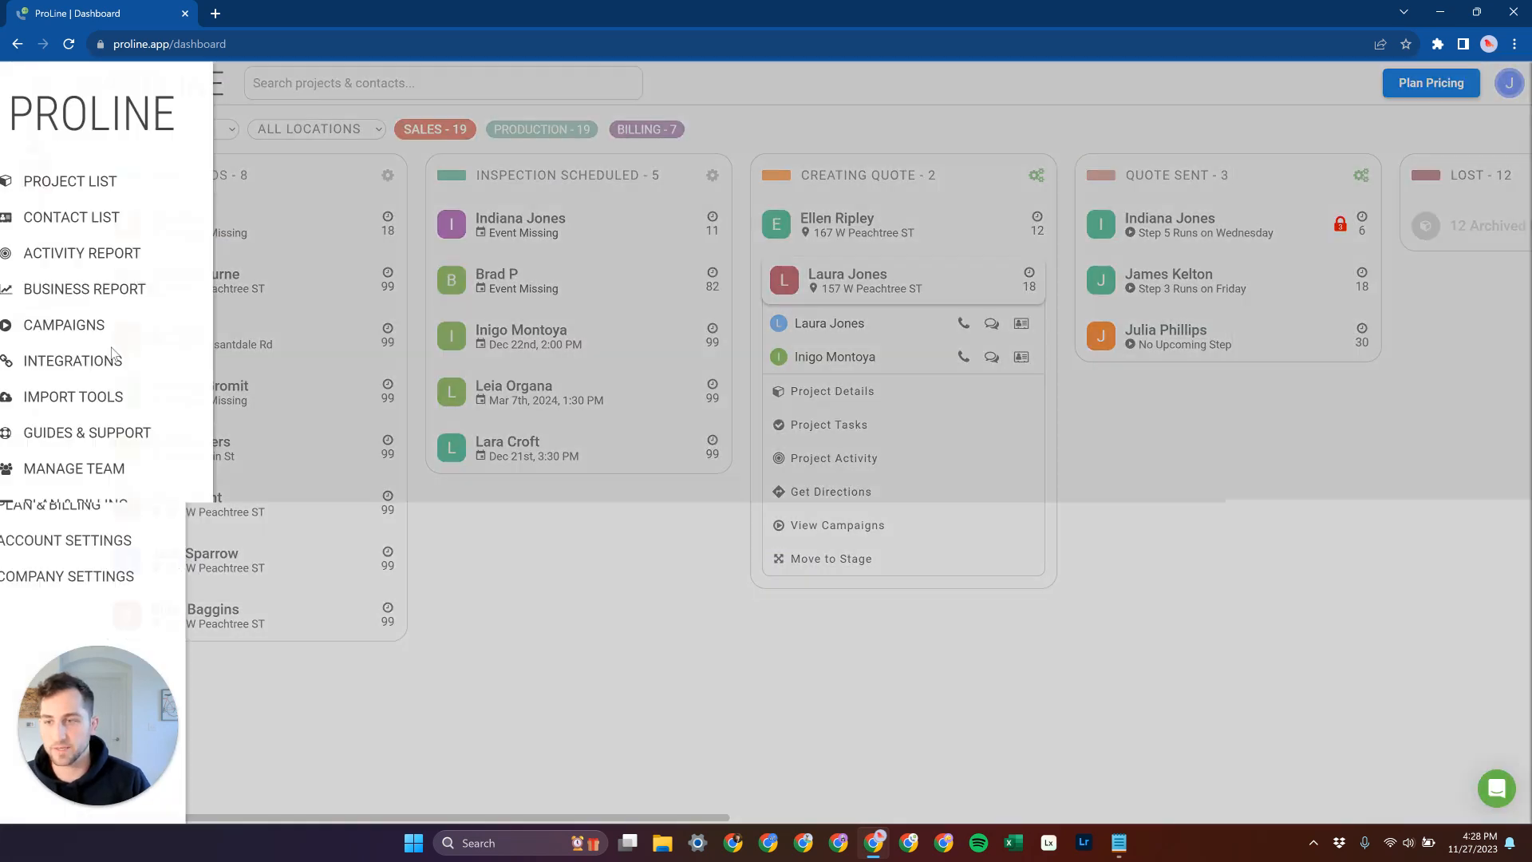
{"action": "left_click", "coordinate": [86, 575]}
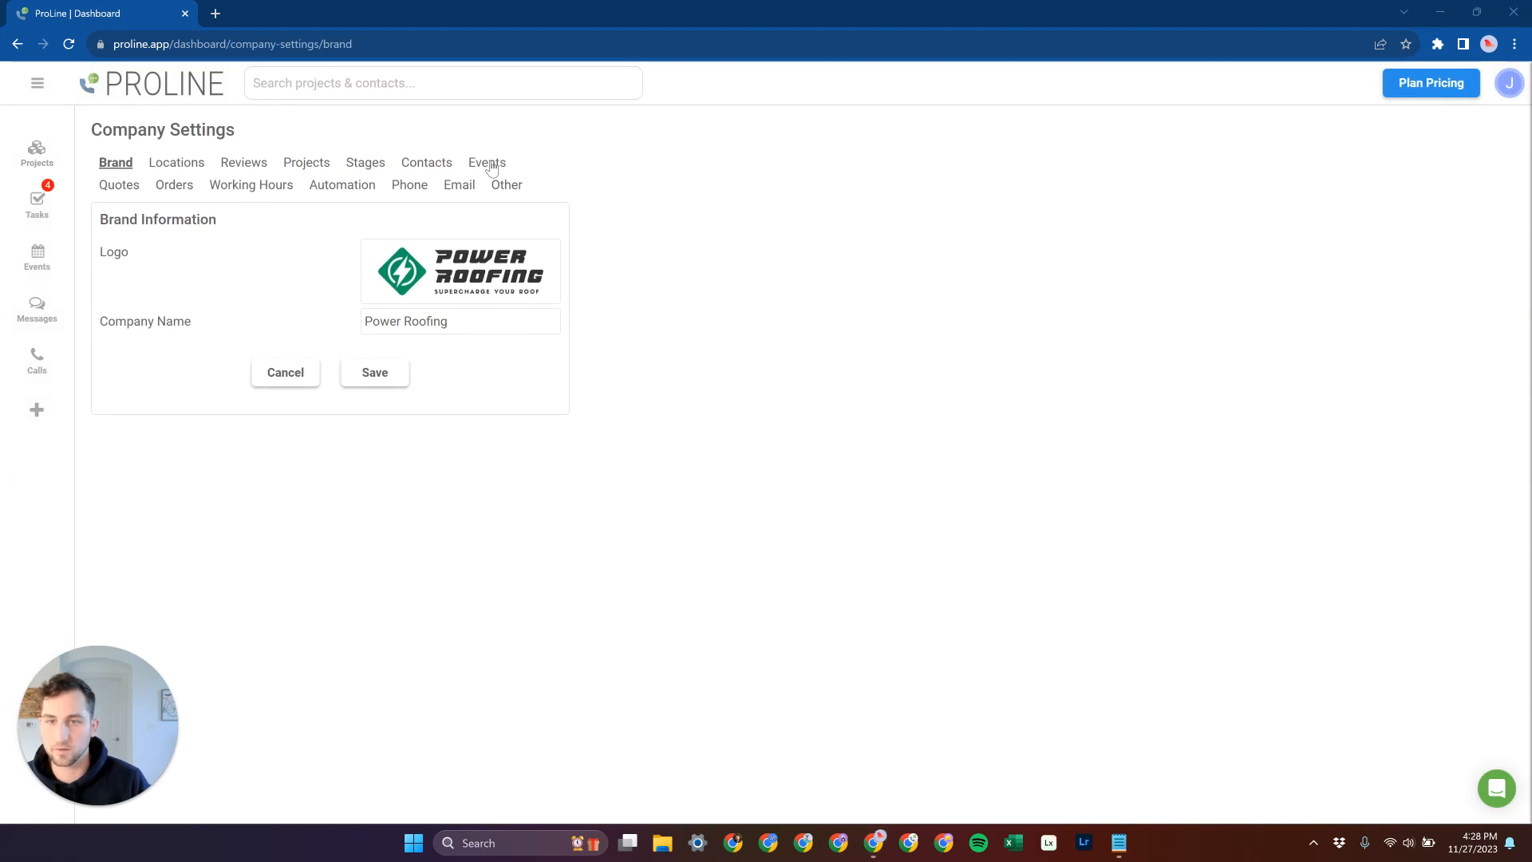
{"action": "left_click", "coordinate": [174, 186]}
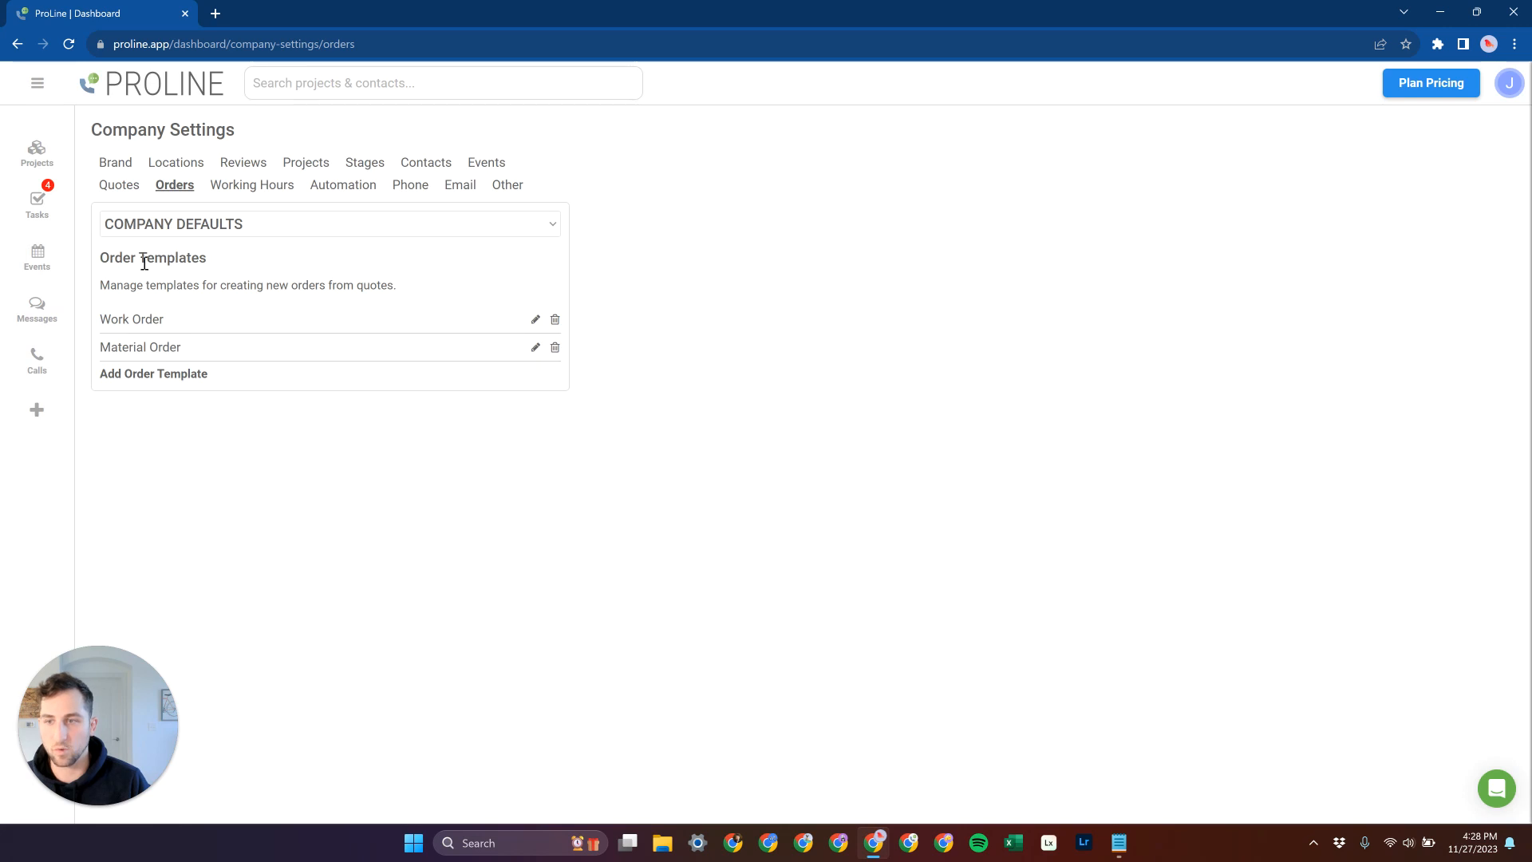
{"action": "left_click", "coordinate": [119, 185]}
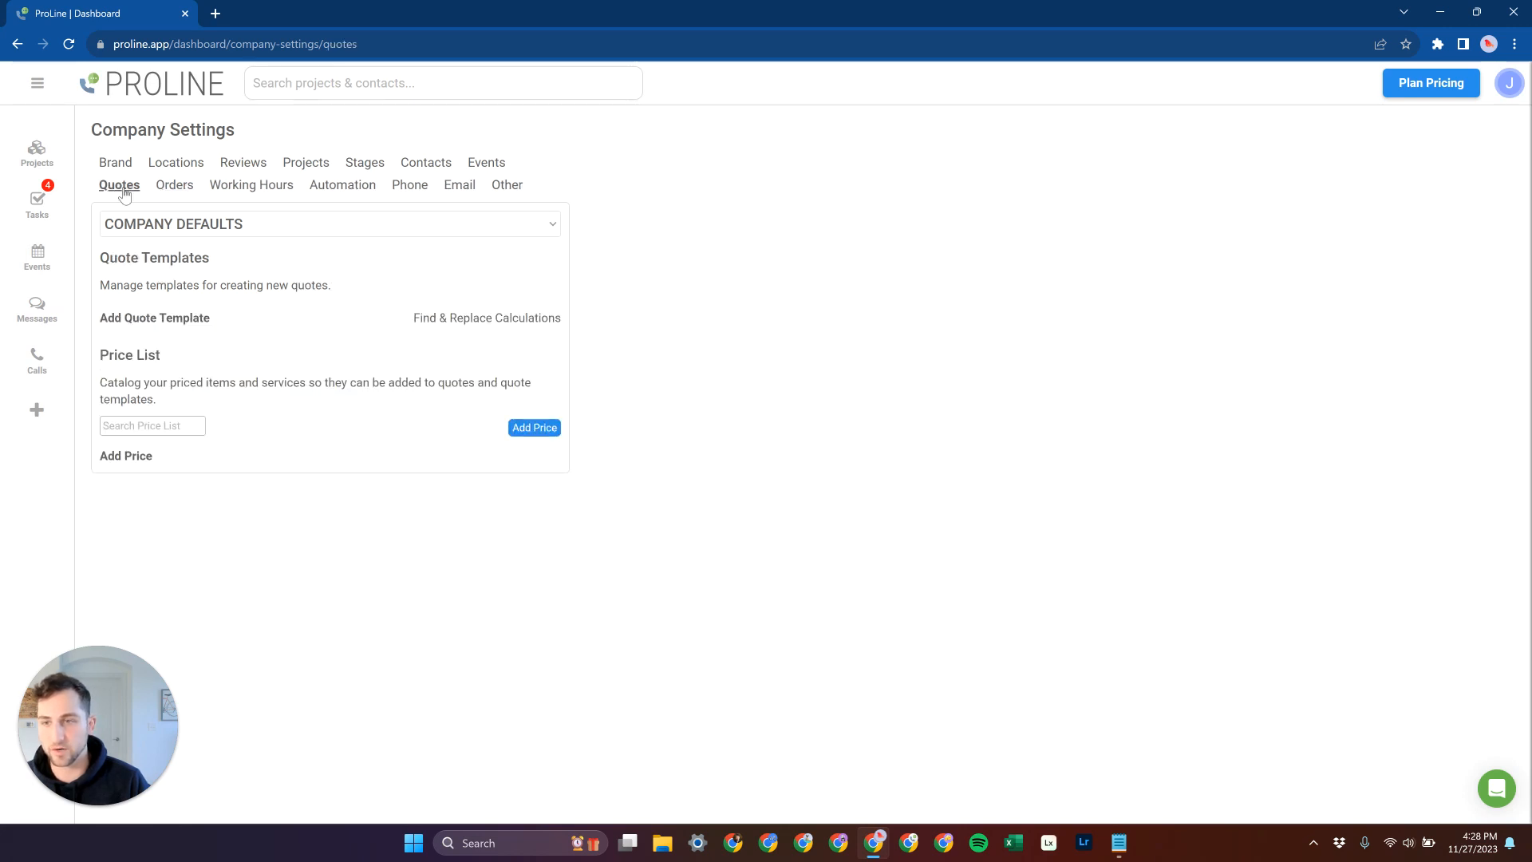
{"action": "left_click", "coordinate": [174, 186]}
{"action": "left_click", "coordinate": [212, 226]}
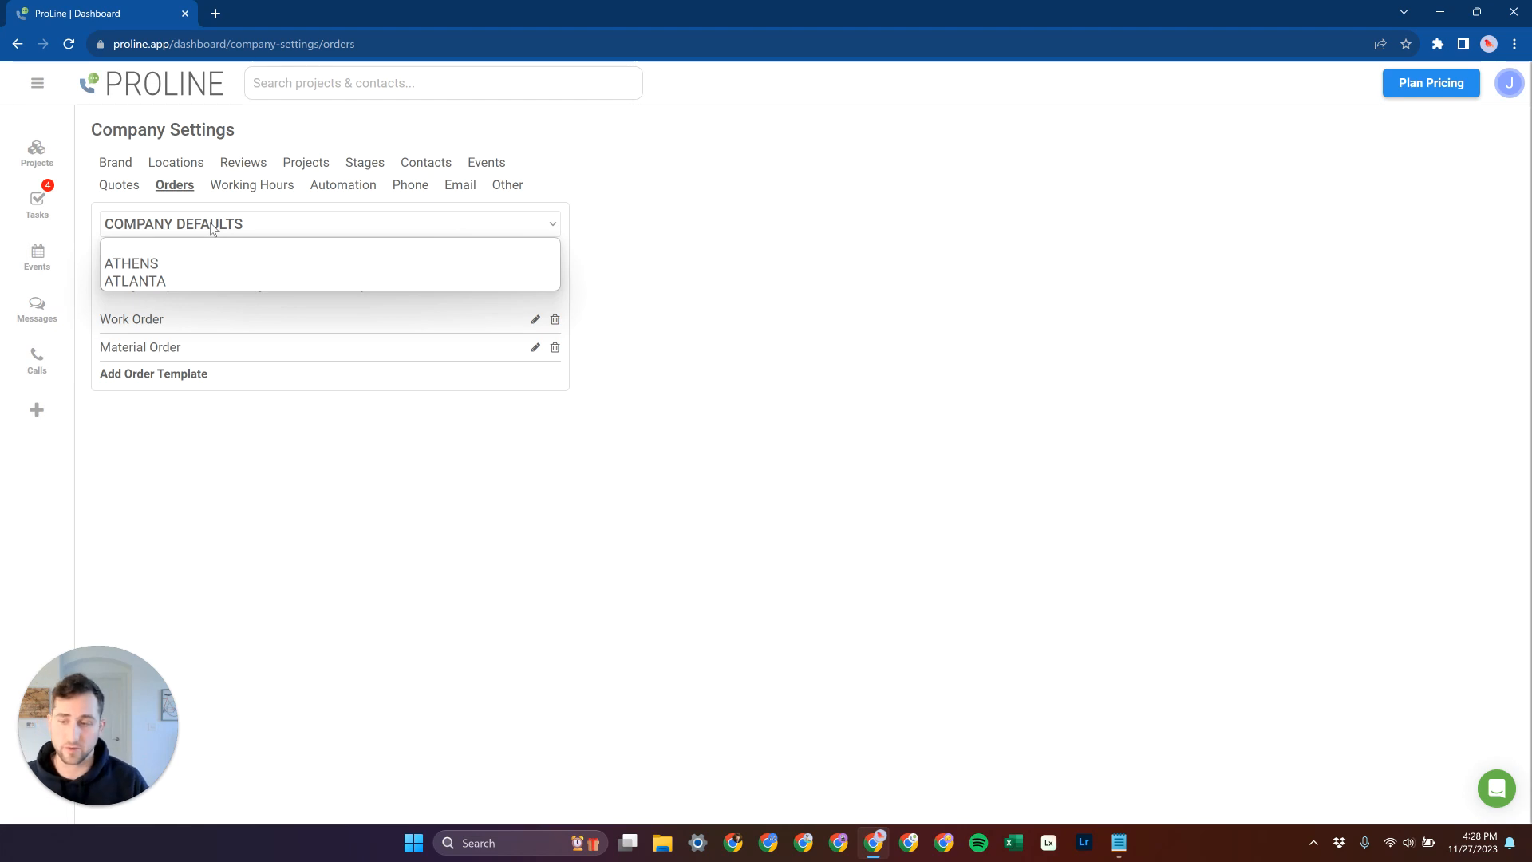
{"action": "left_click", "coordinate": [572, 229]}
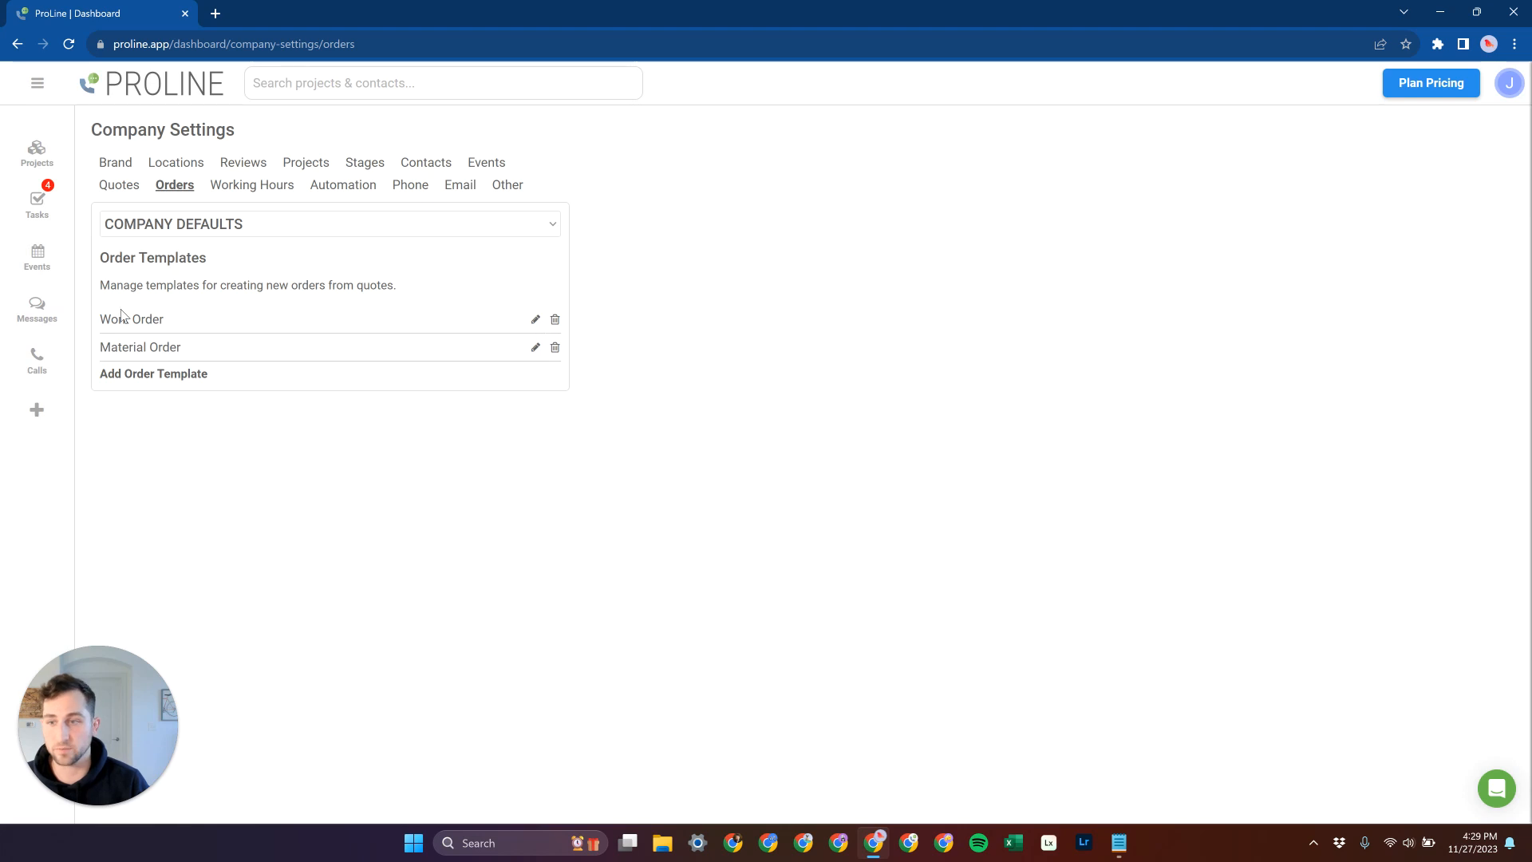
Open the Work Order template's order details and set the default notes to "This is a note."
{"action": "left_click", "coordinate": [535, 319]}
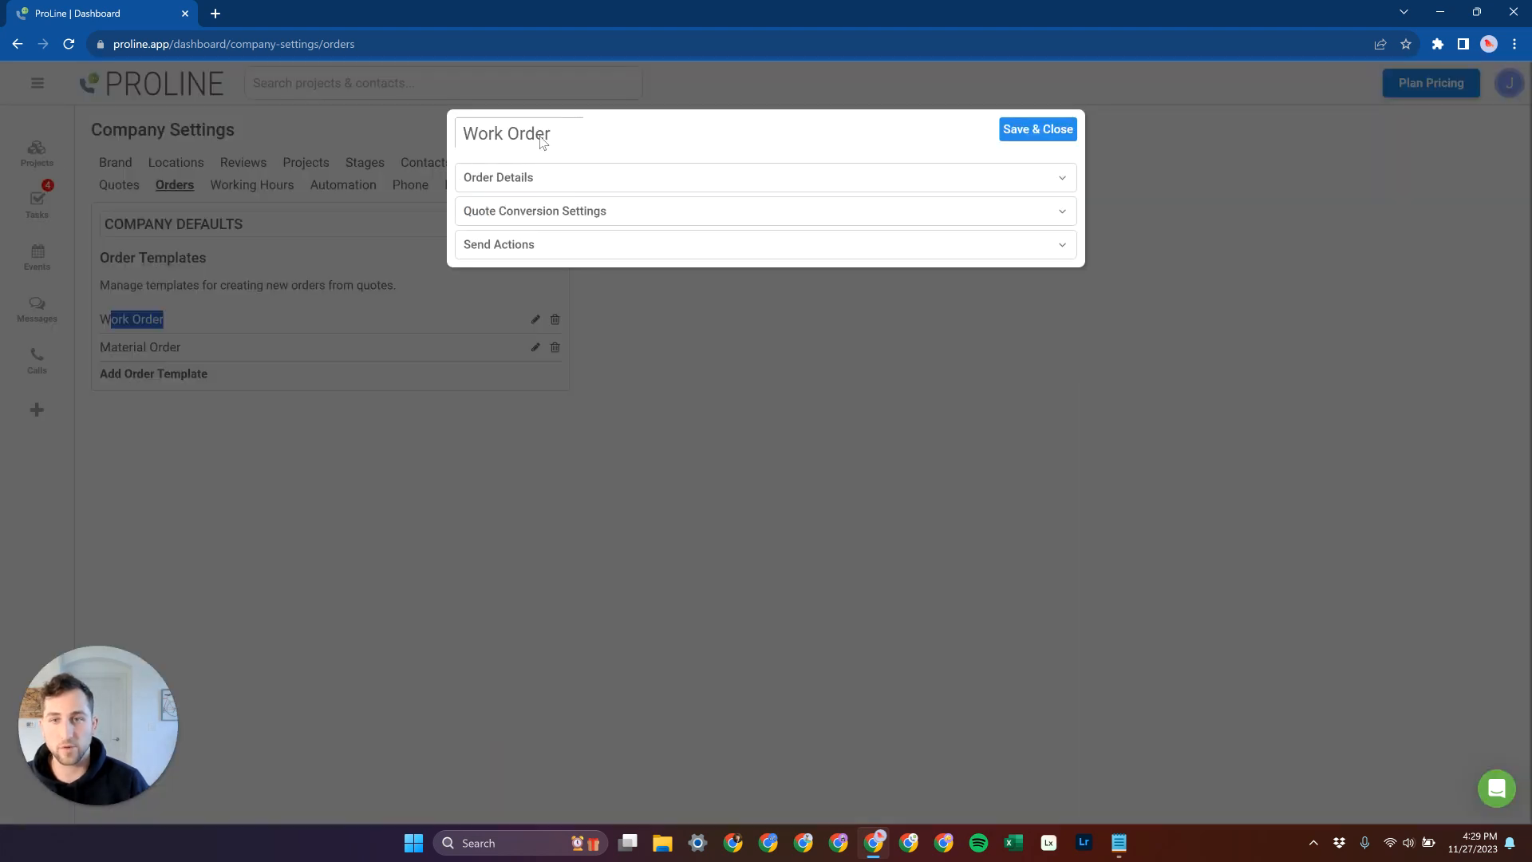
{"action": "left_click", "coordinate": [567, 134]}
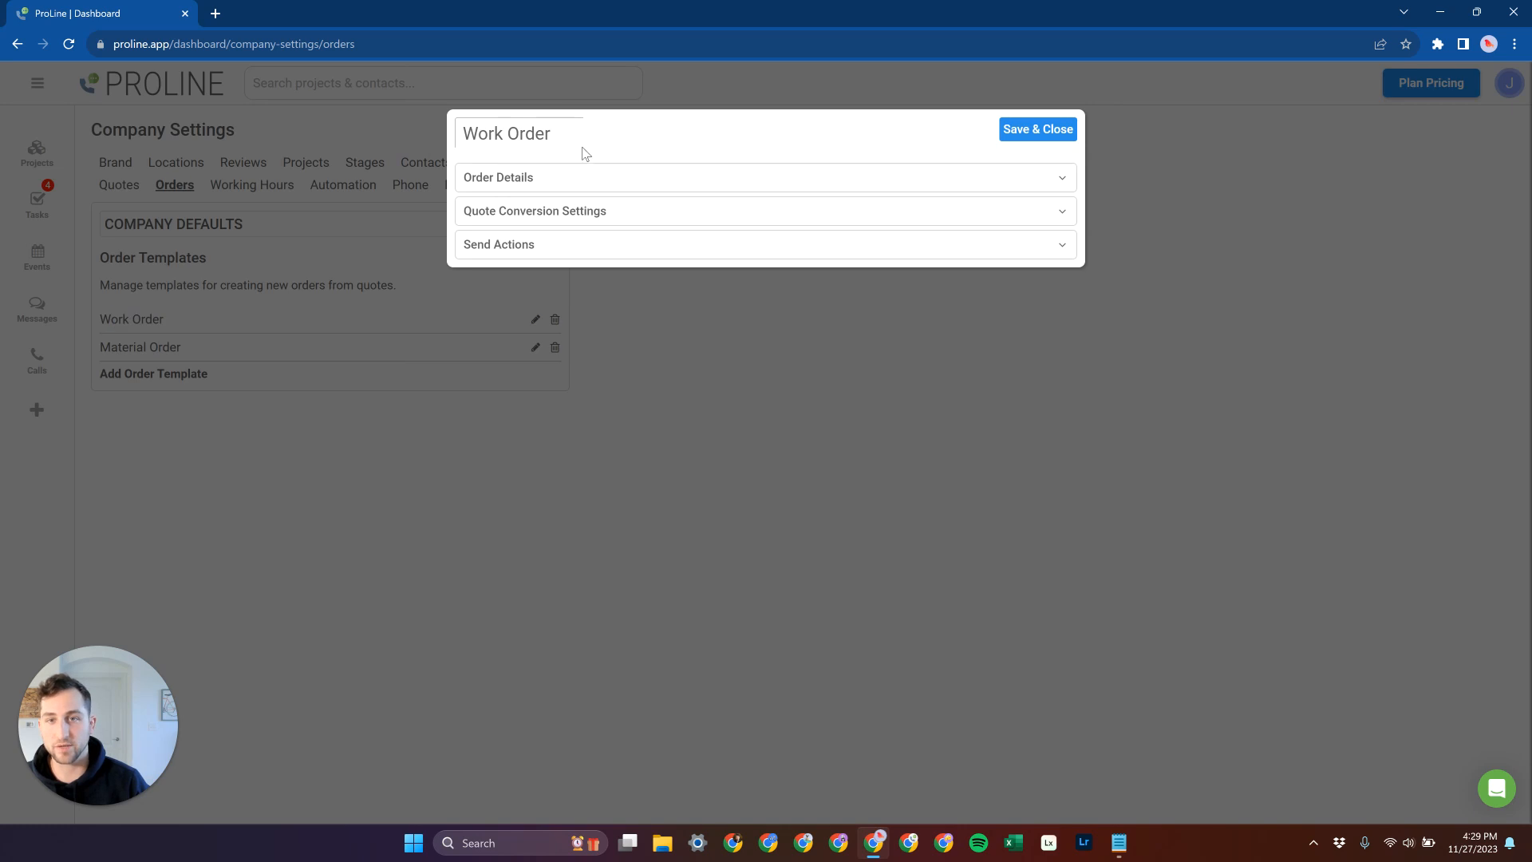
{"action": "left_click", "coordinate": [587, 176]}
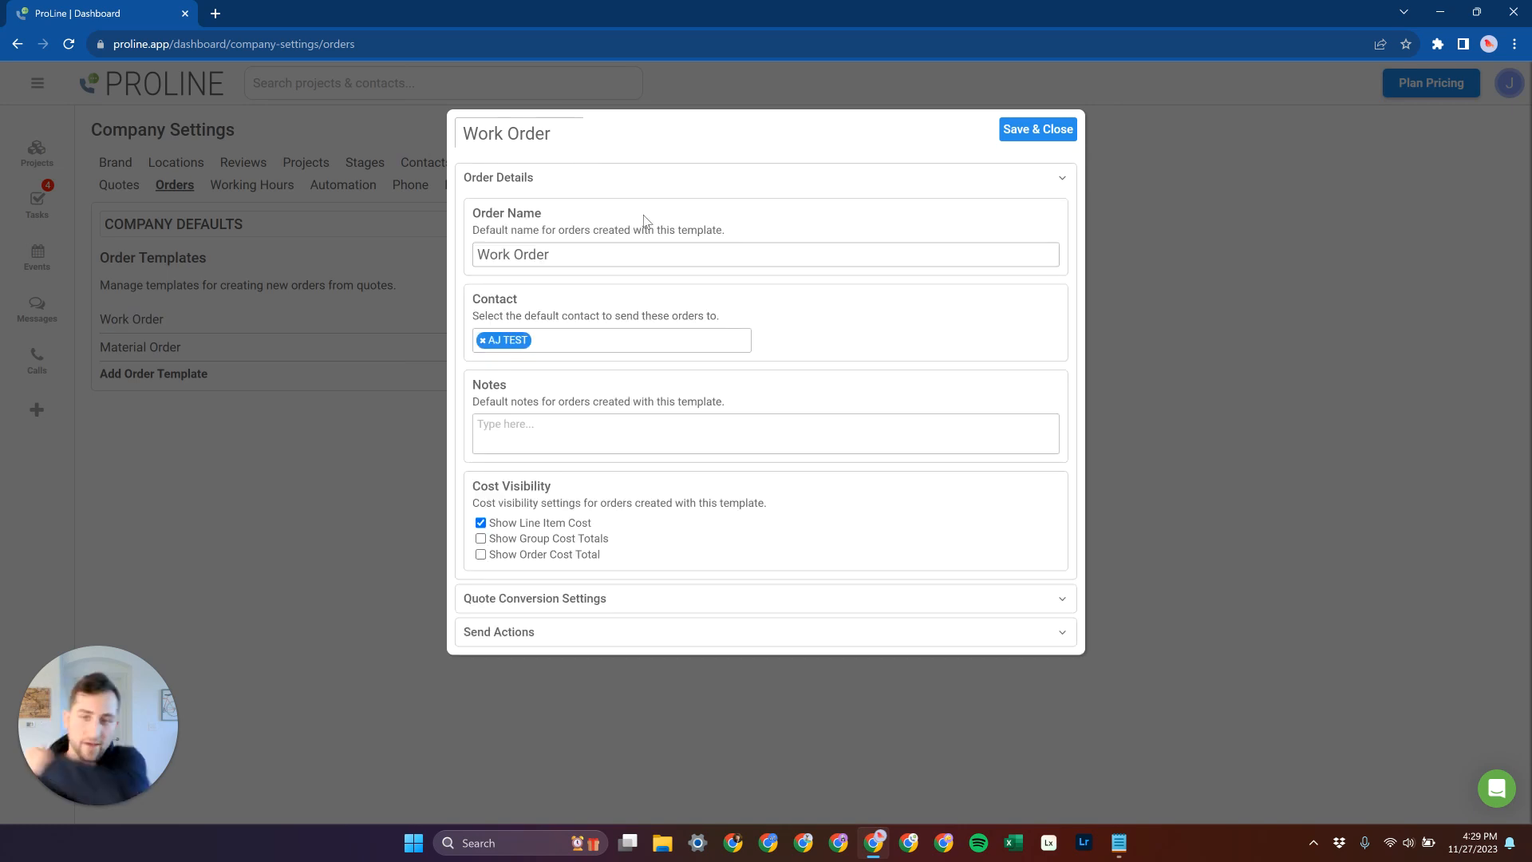
{"action": "left_click_drag", "start_coordinate": [566, 254], "coordinate": [463, 255]}
{"action": "left_click", "coordinate": [515, 237]}
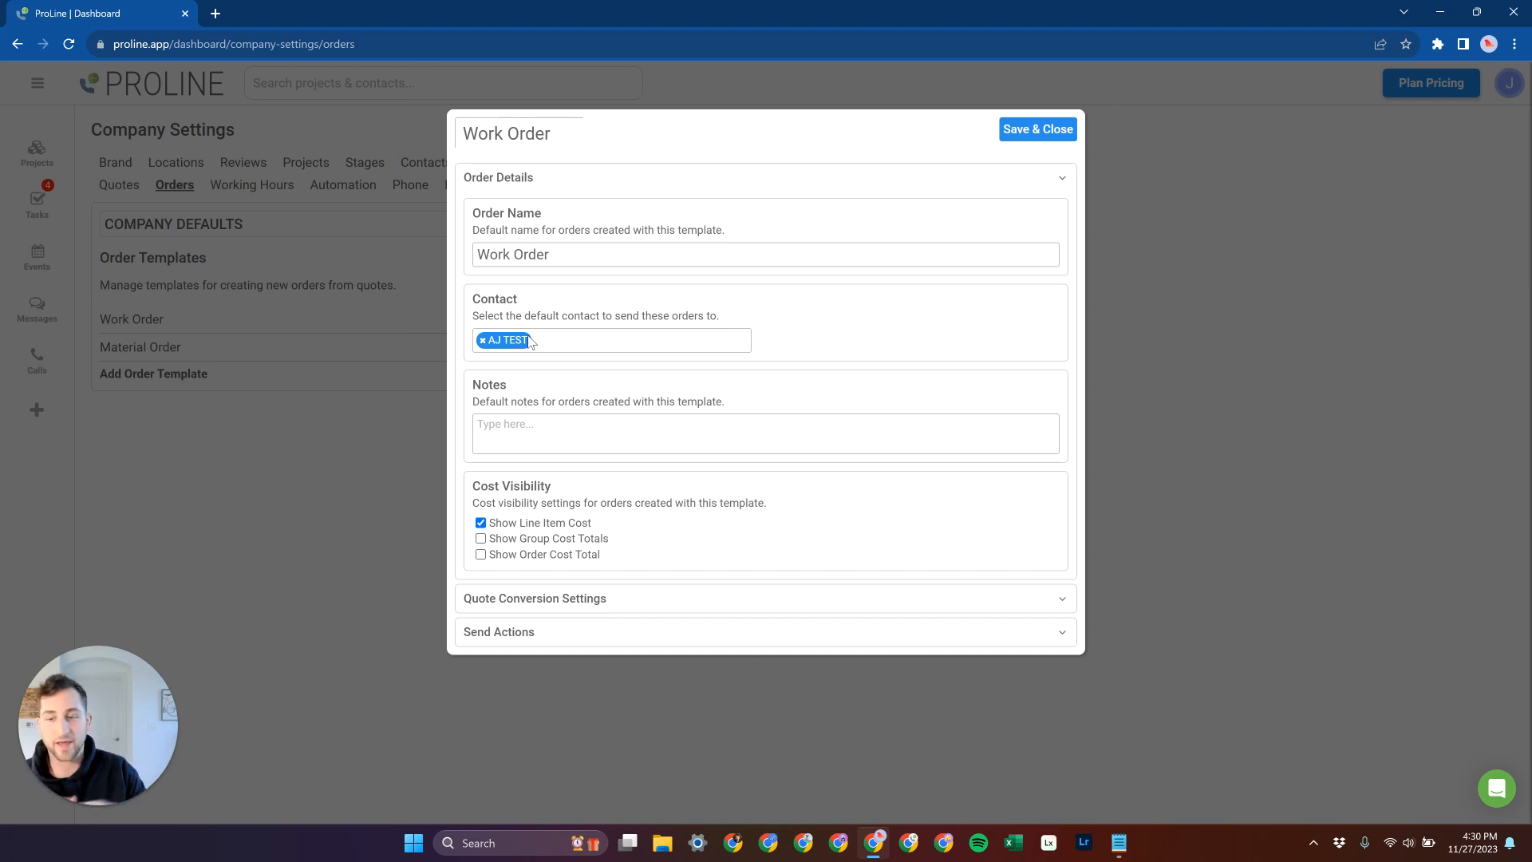
{"action": "left_click", "coordinate": [537, 421]}
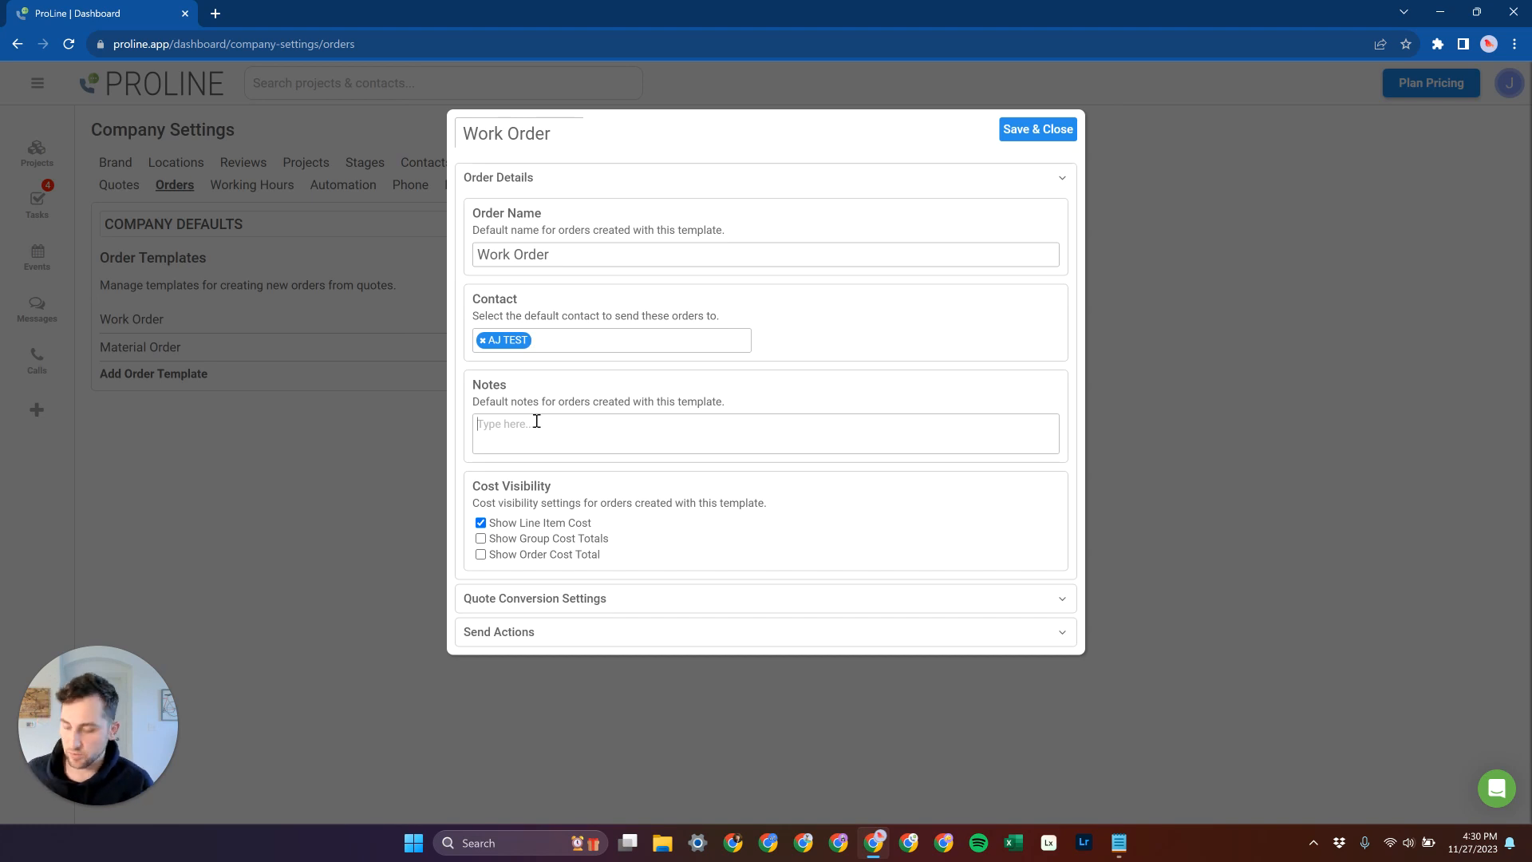
{"action": "type", "text": "This"}
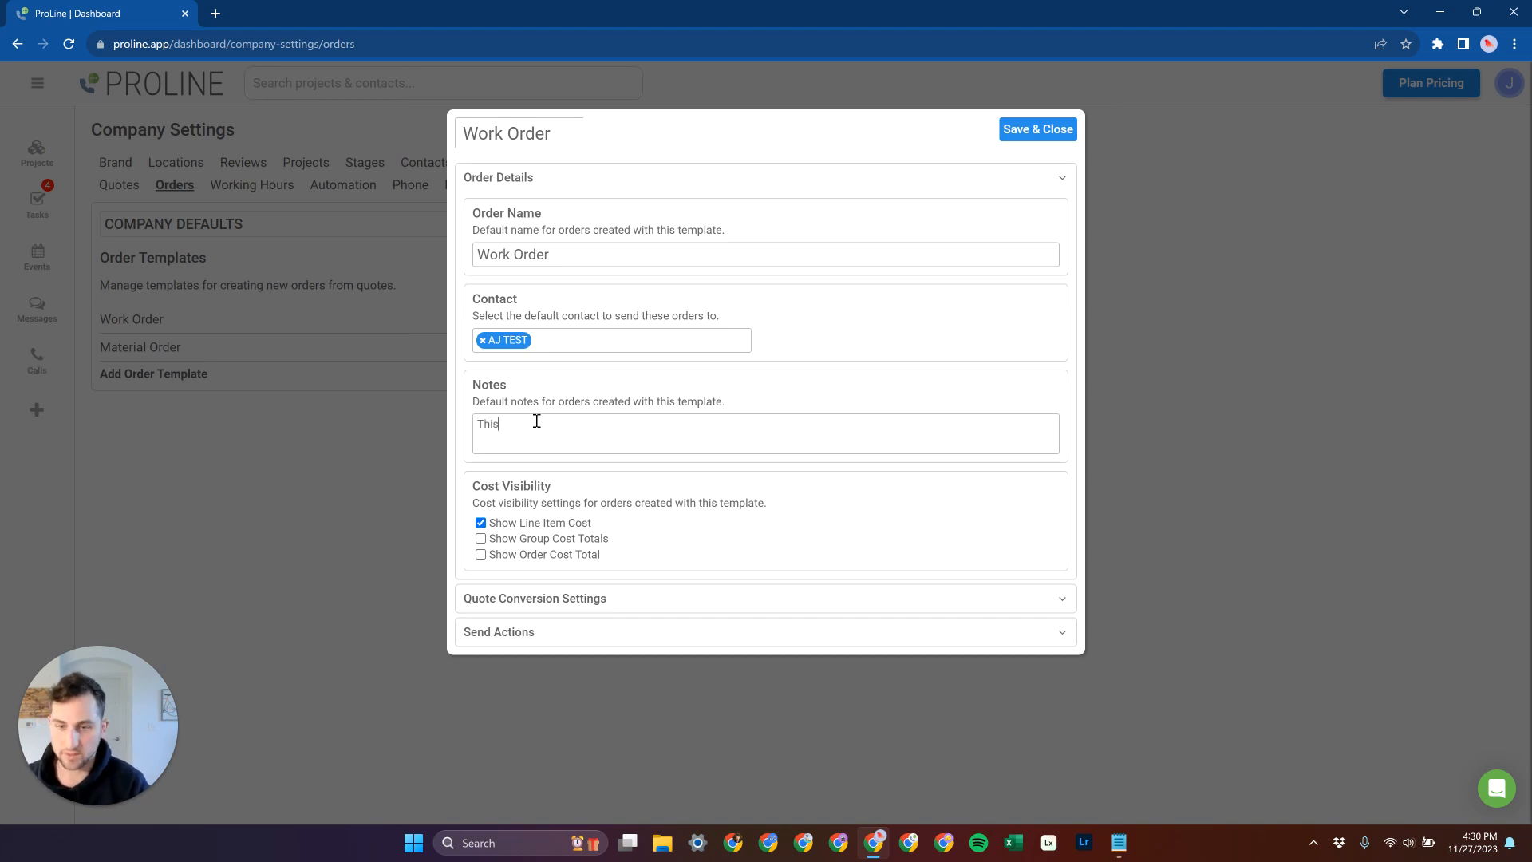
{"action": "type", "text": " is a note."}
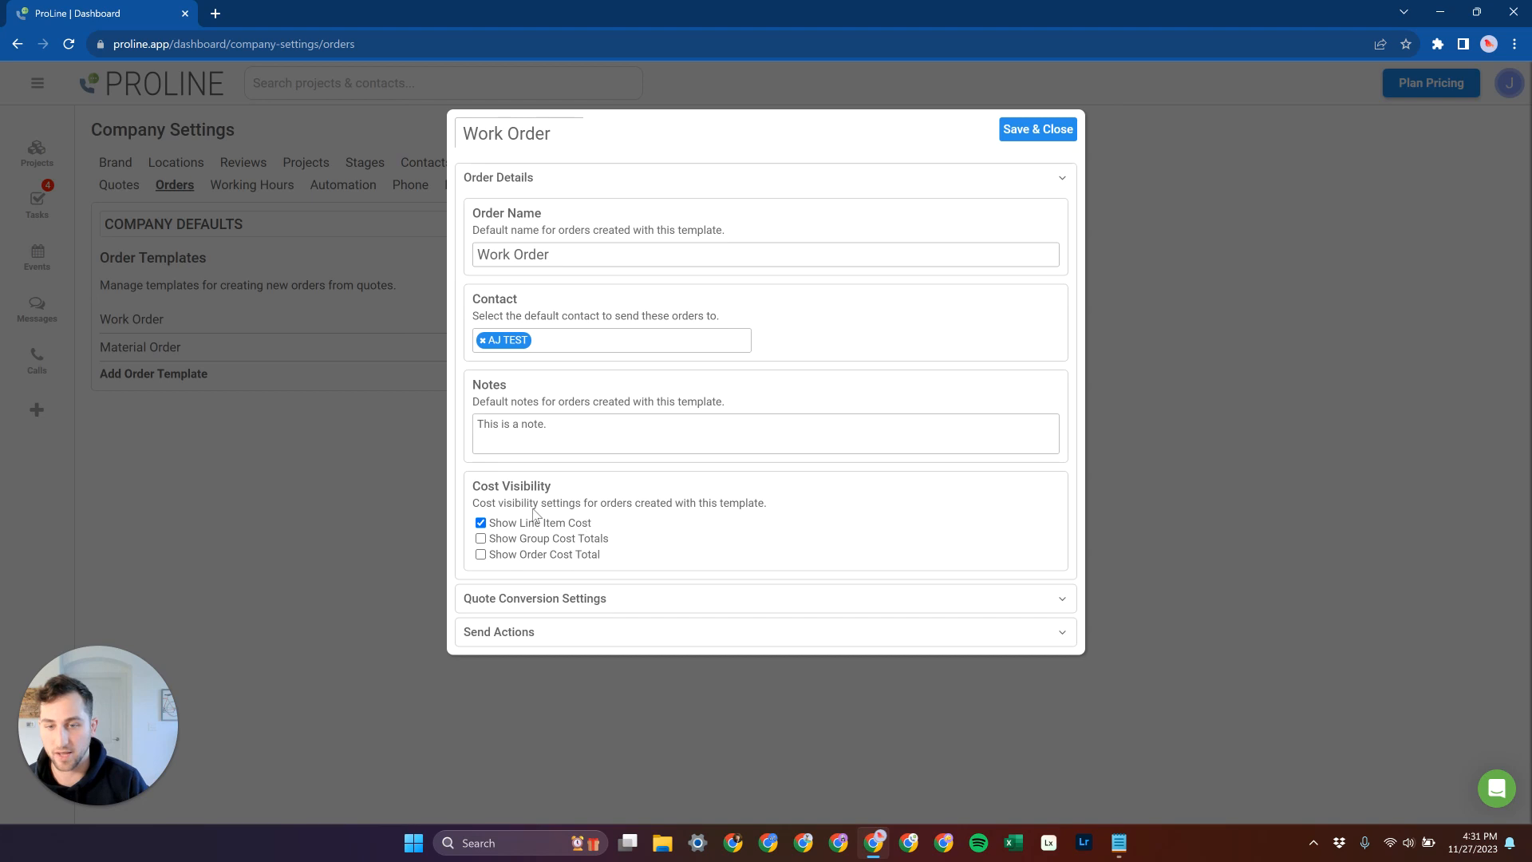
Check the Work Order template's quote conversion settings, cost visibility and Sent Stage choices, keeping Don't Move Stage
{"action": "left_click", "coordinate": [549, 600]}
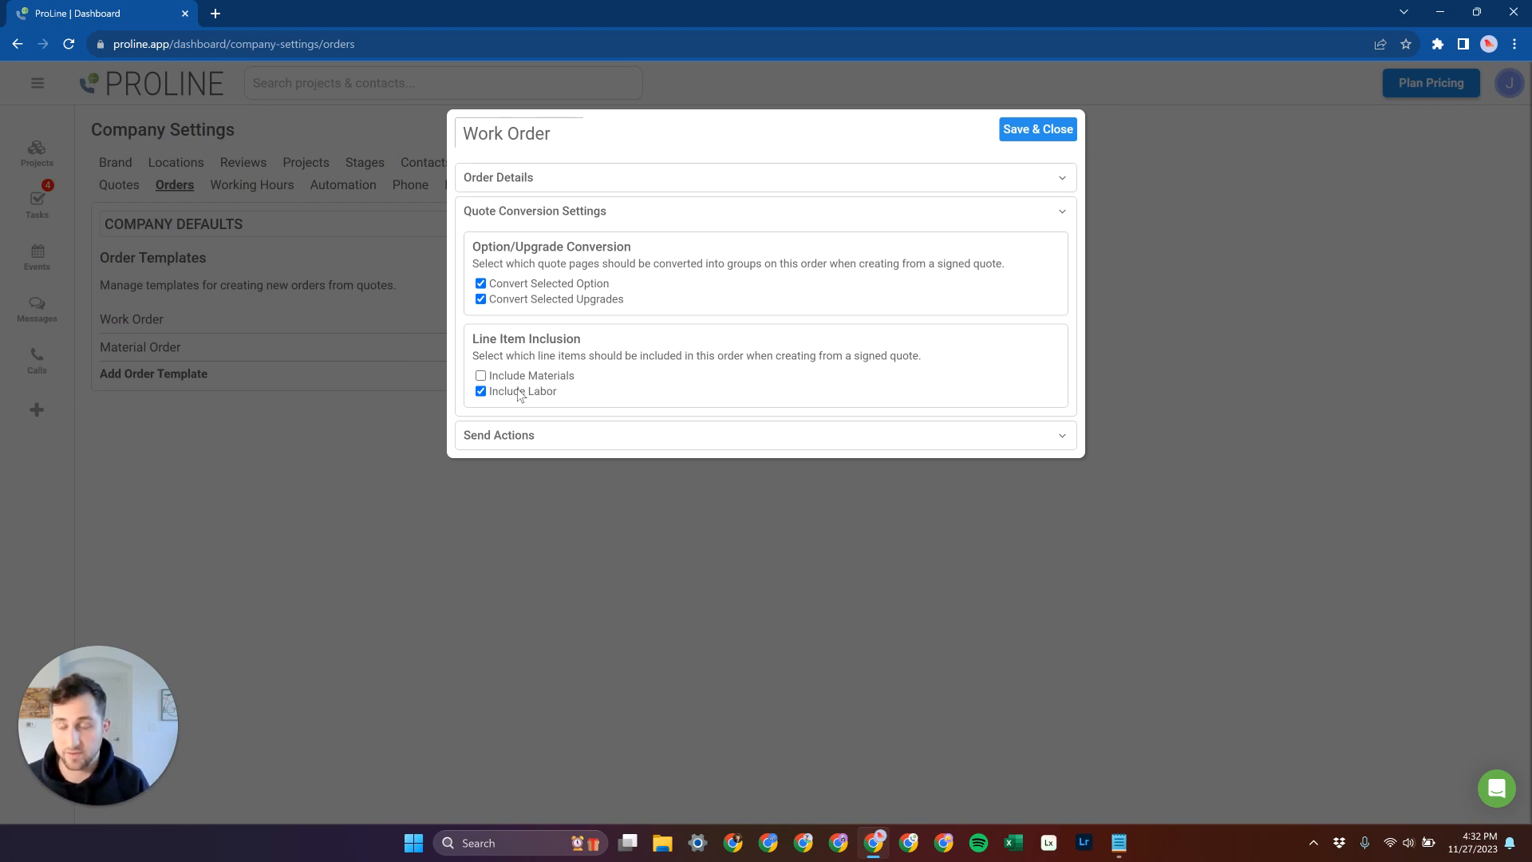
{"action": "left_click", "coordinate": [616, 177]}
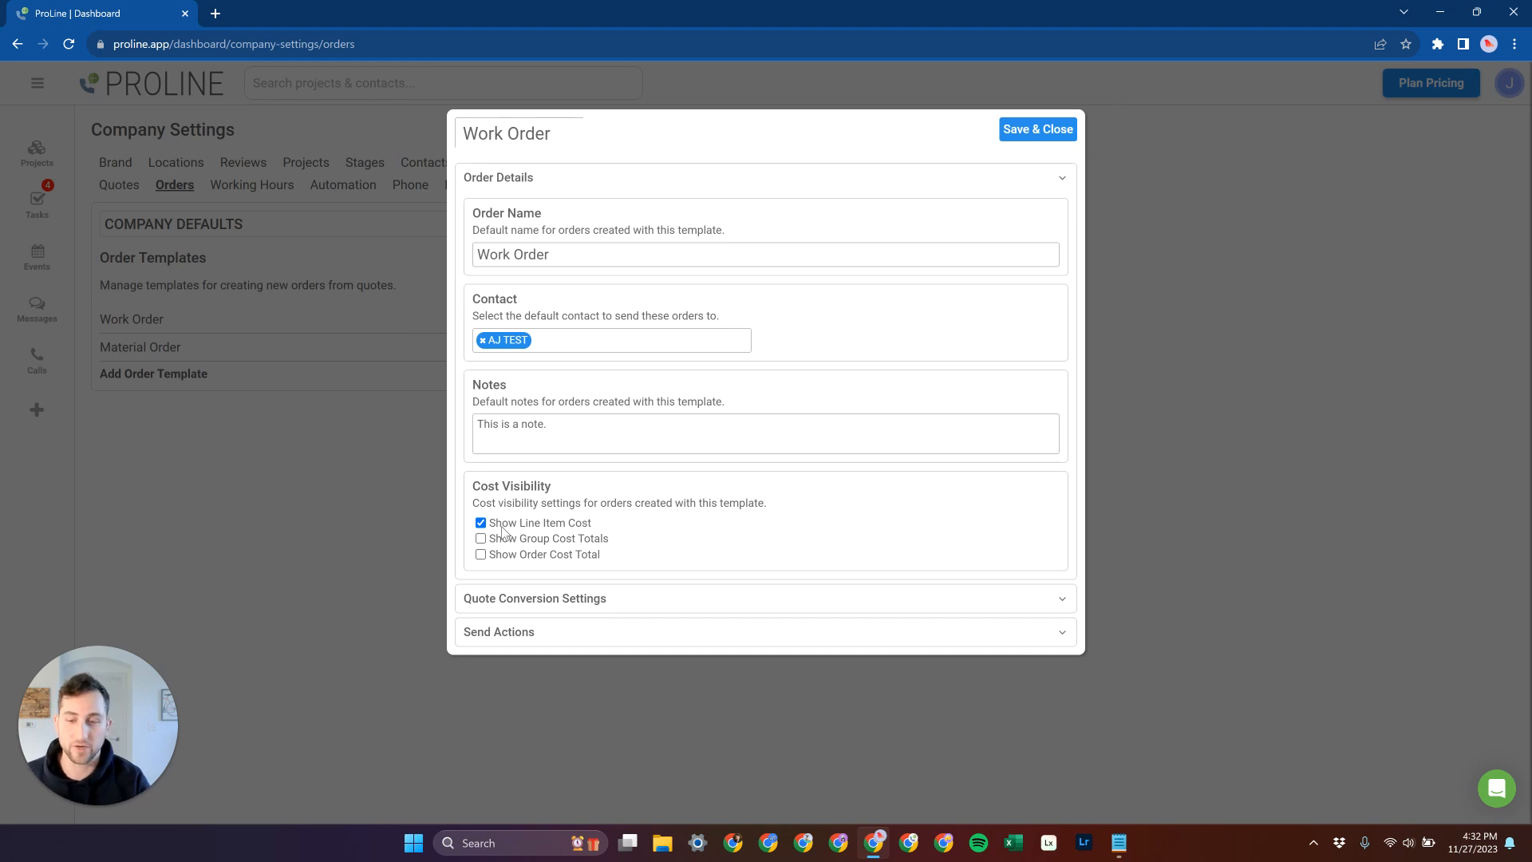
{"action": "left_click", "coordinate": [525, 604]}
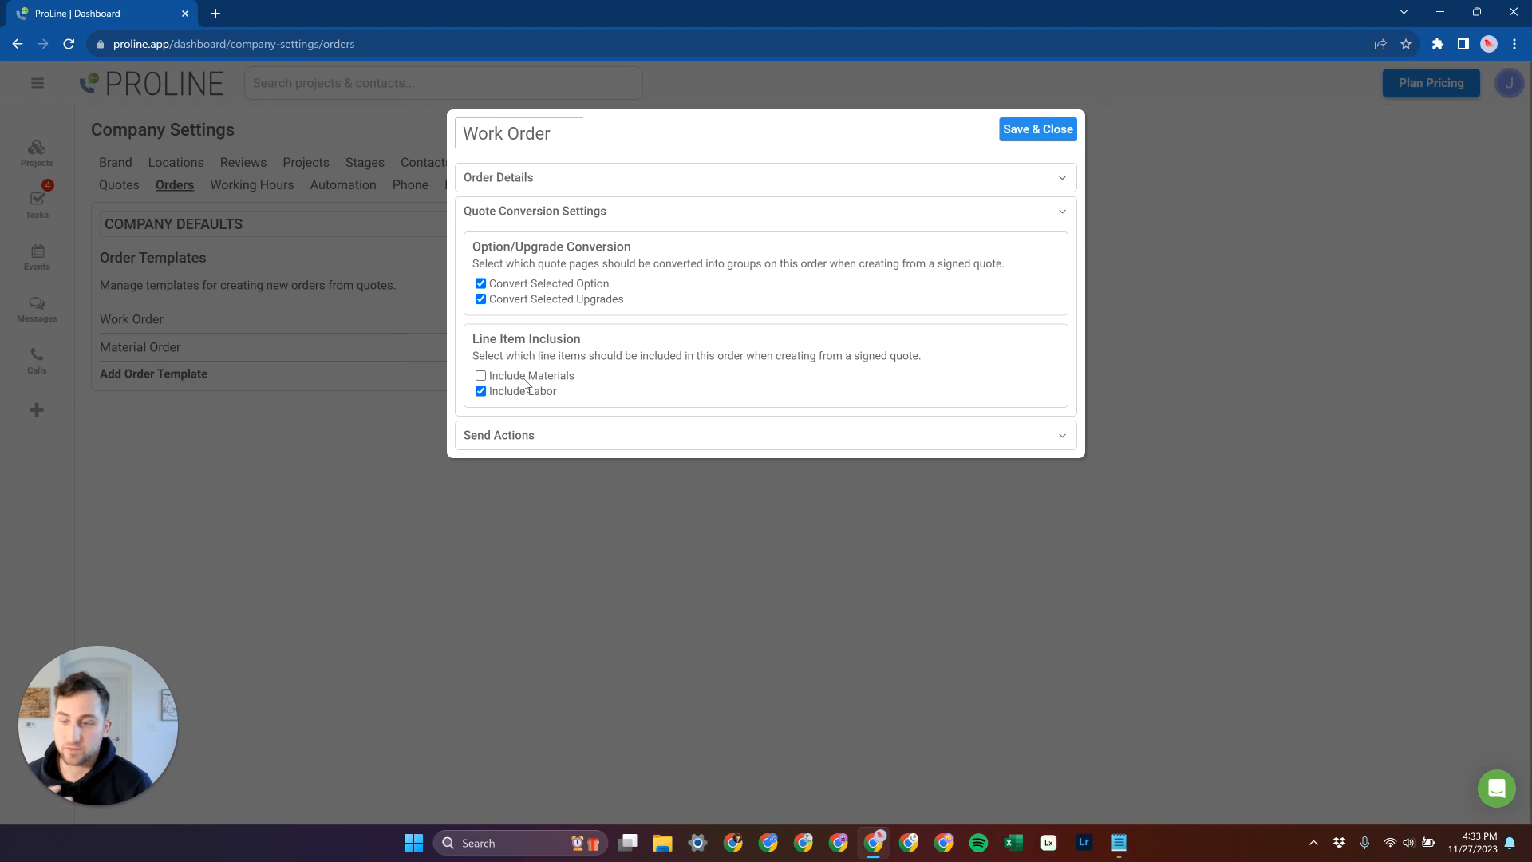
{"action": "left_click", "coordinate": [505, 436]}
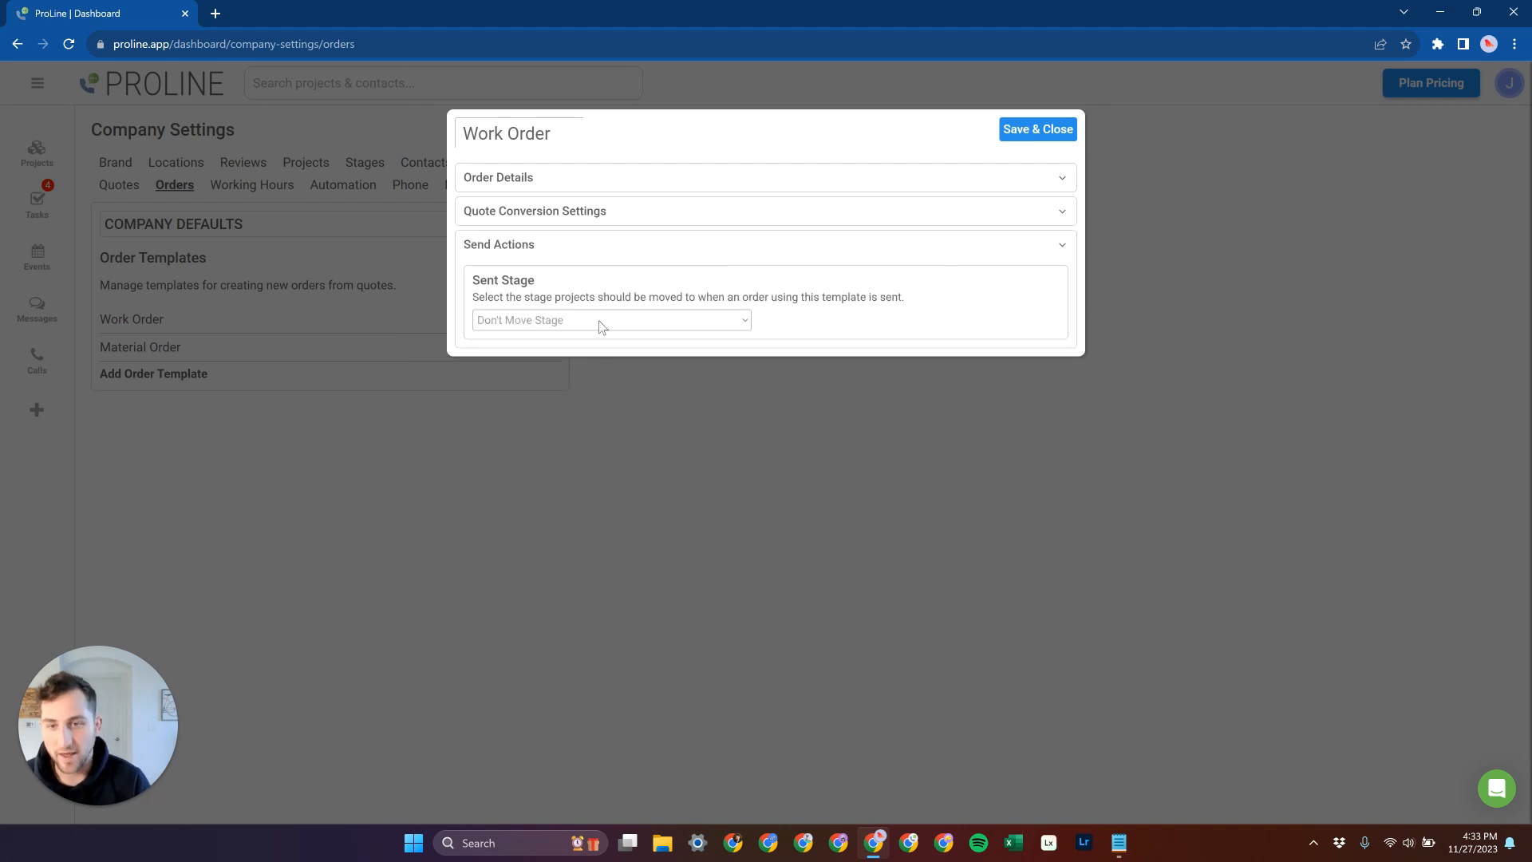
{"action": "left_click", "coordinate": [531, 323]}
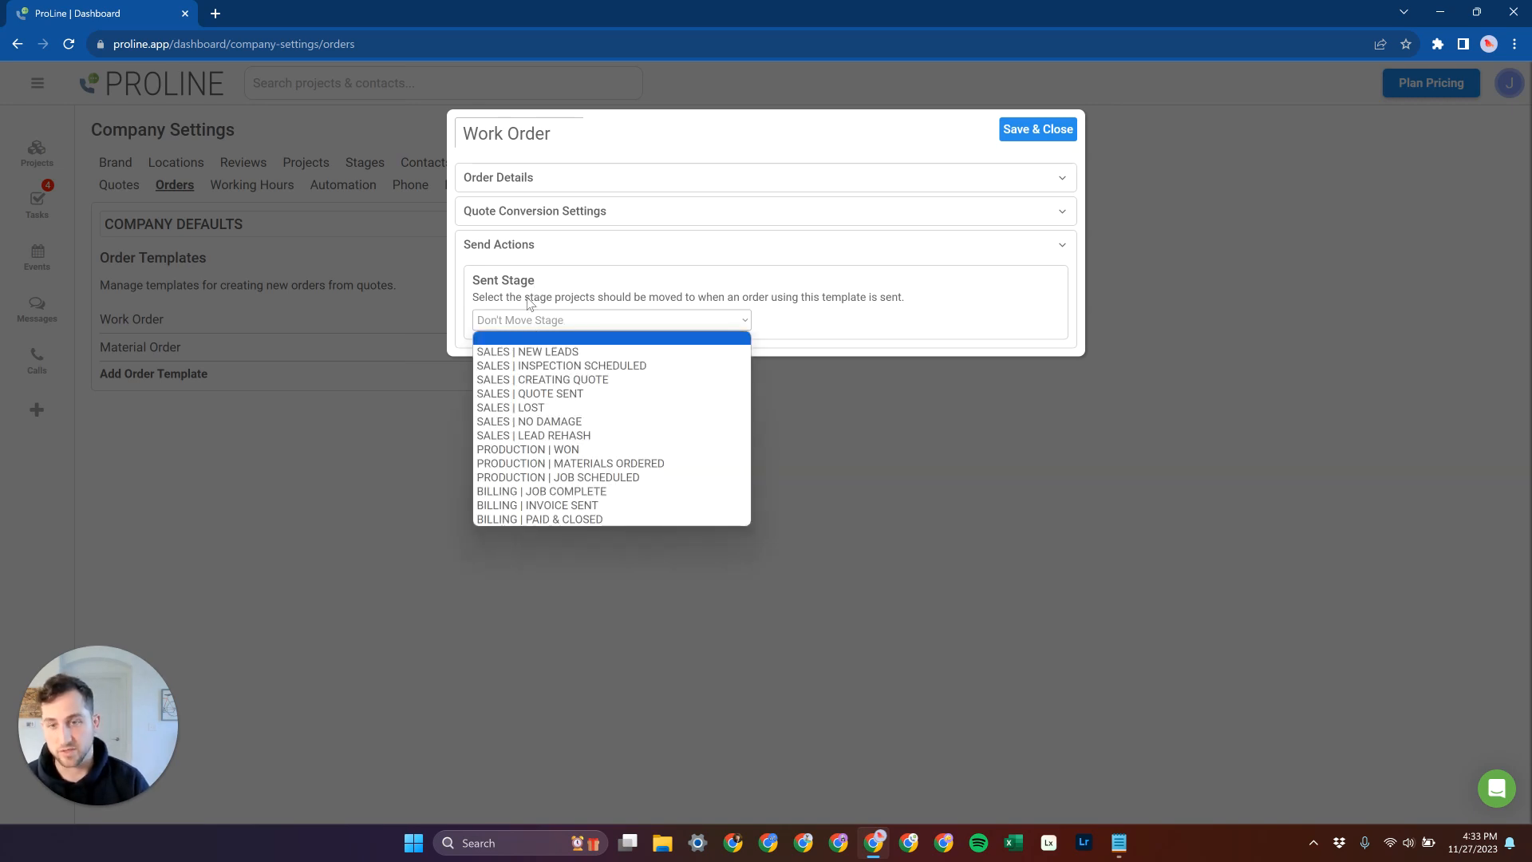
{"action": "left_click", "coordinate": [528, 295]}
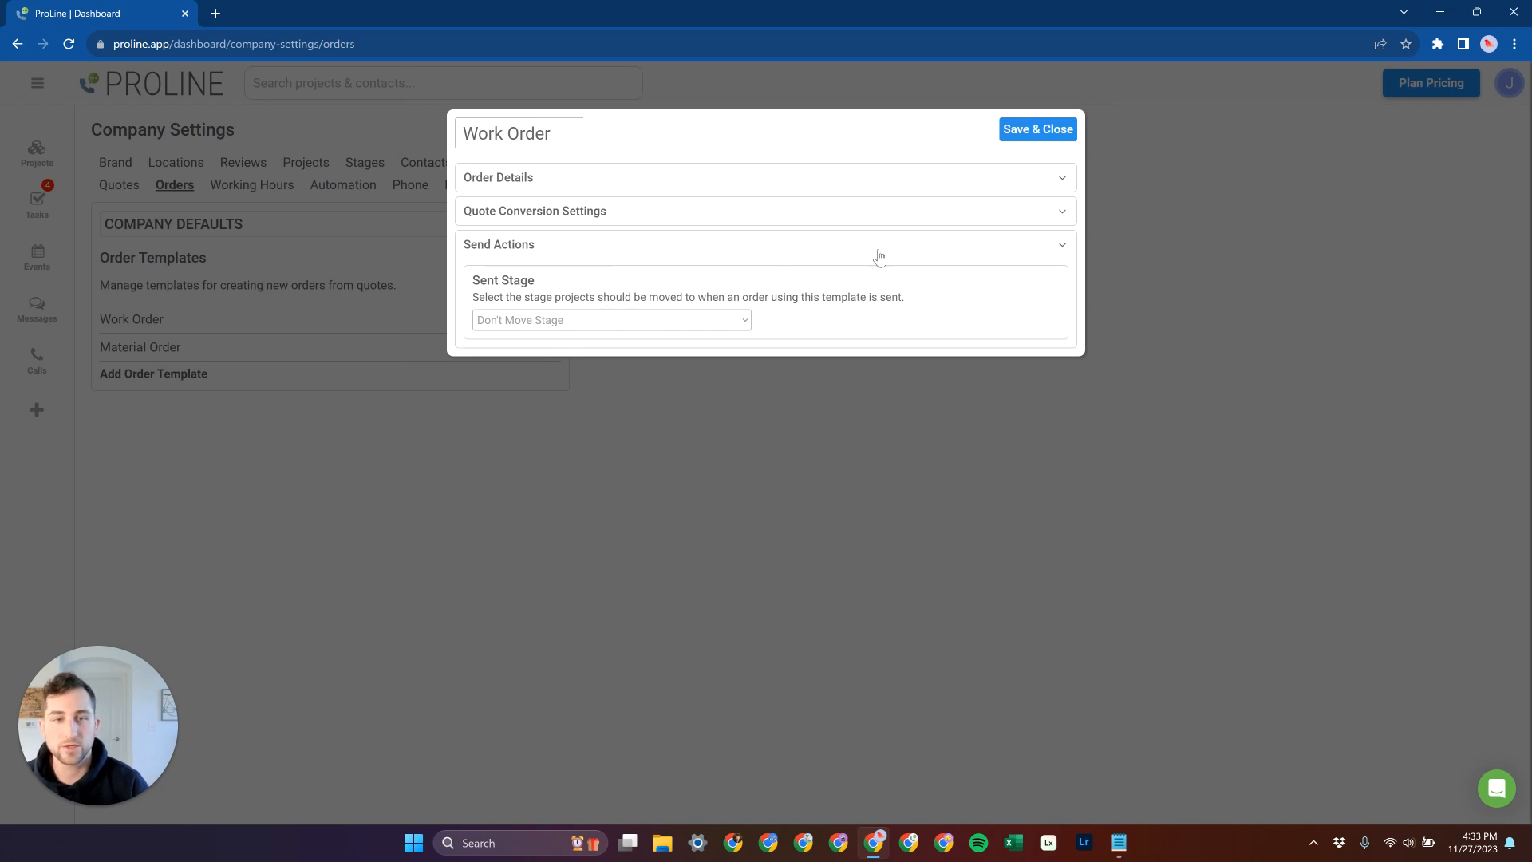
Collapse the open settings sections of the Work Order template, and save and close it
{"action": "left_click", "coordinate": [1050, 247]}
{"action": "left_click", "coordinate": [686, 214]}
{"action": "left_click", "coordinate": [761, 213]}
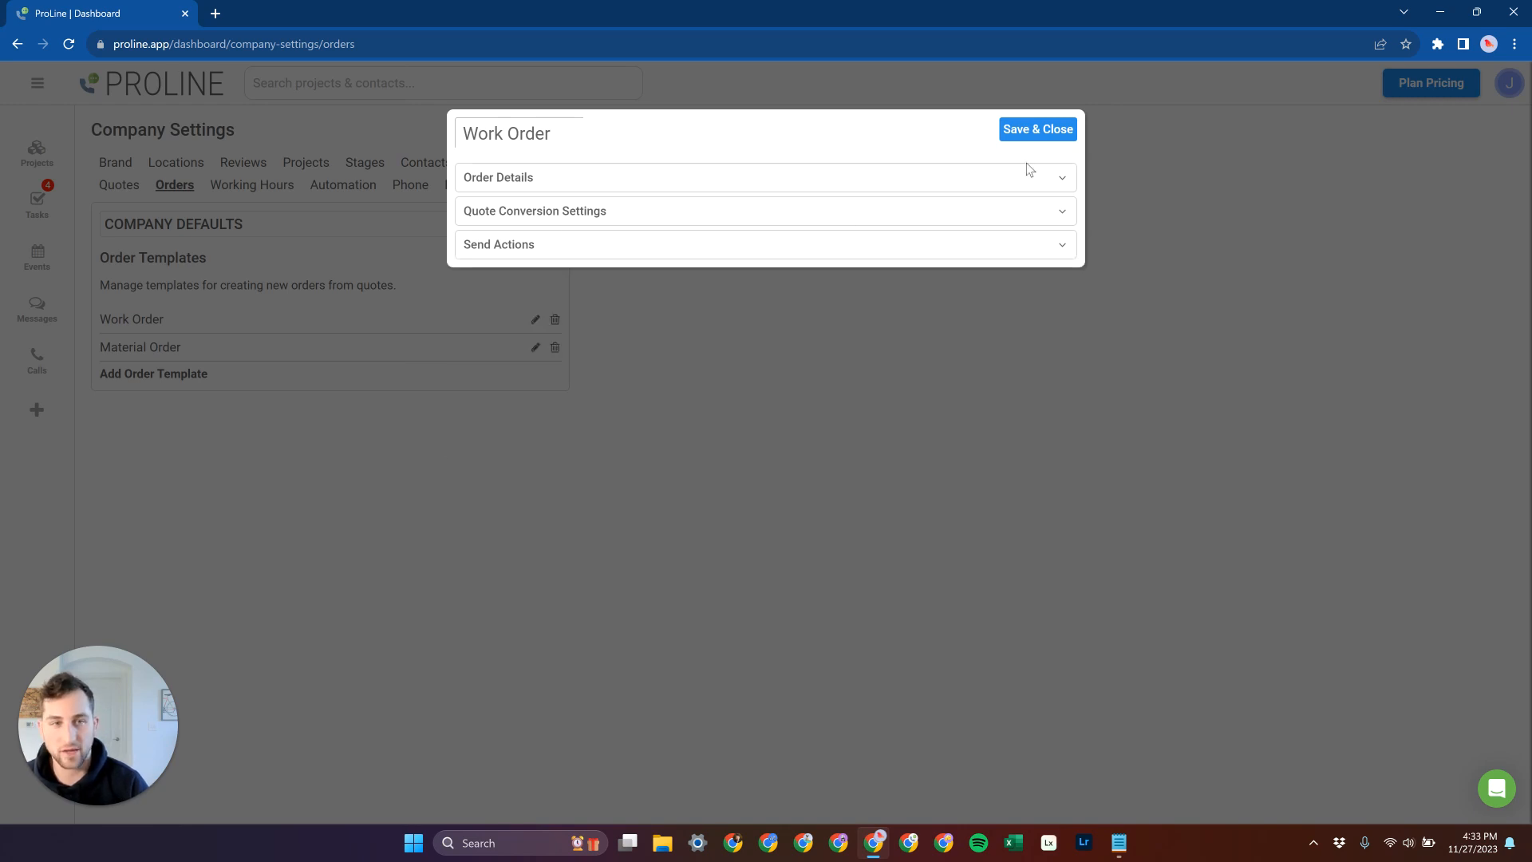
{"action": "left_click", "coordinate": [1036, 130]}
Open the Material Order template, check its quote conversion settings, and replace its default contact with a different one
{"action": "left_click", "coordinate": [535, 348]}
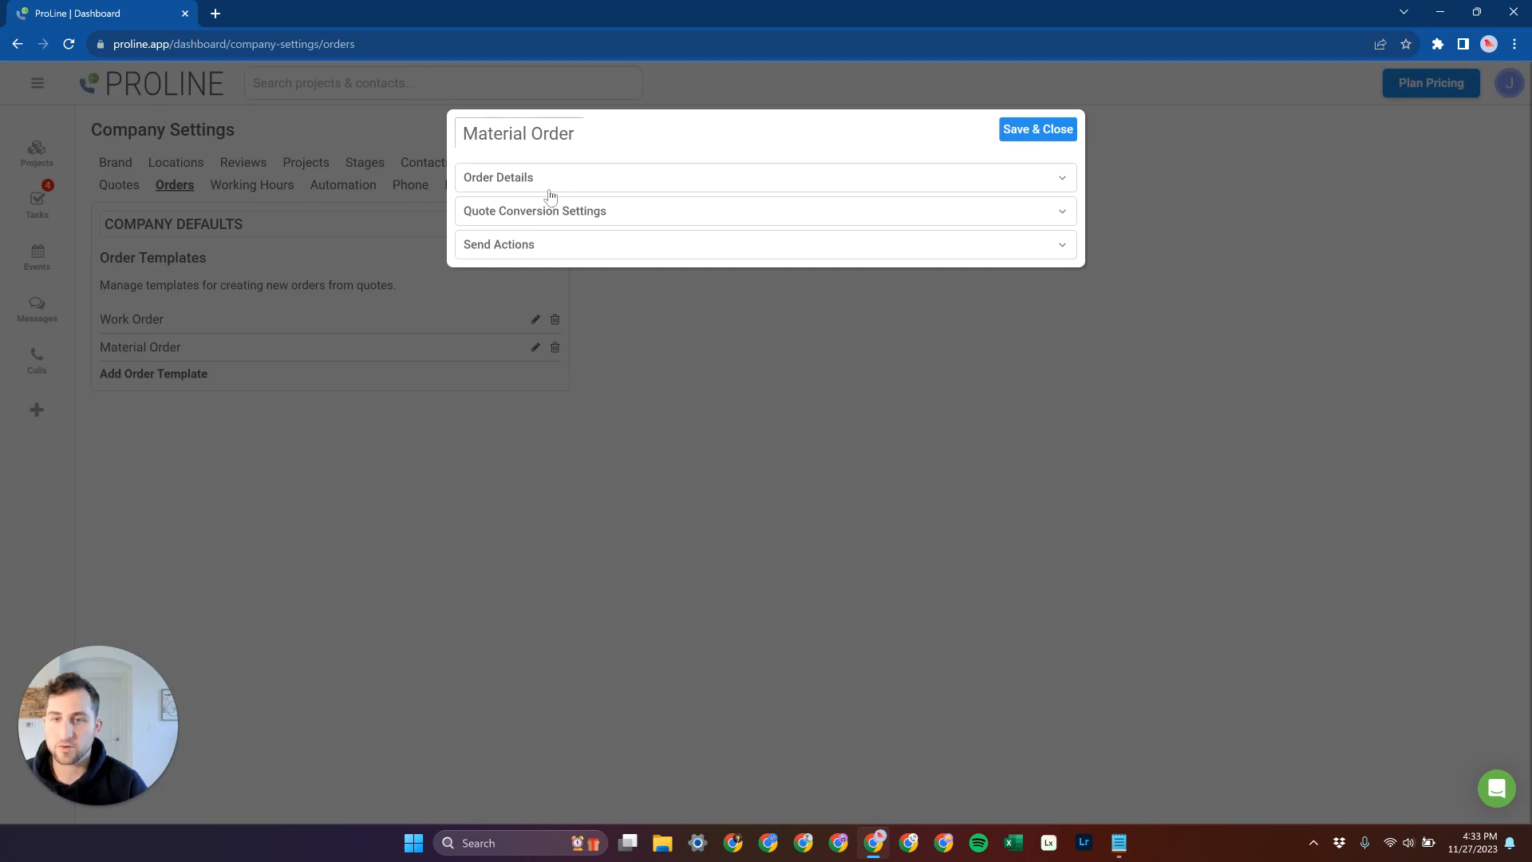
{"action": "left_click", "coordinate": [784, 214]}
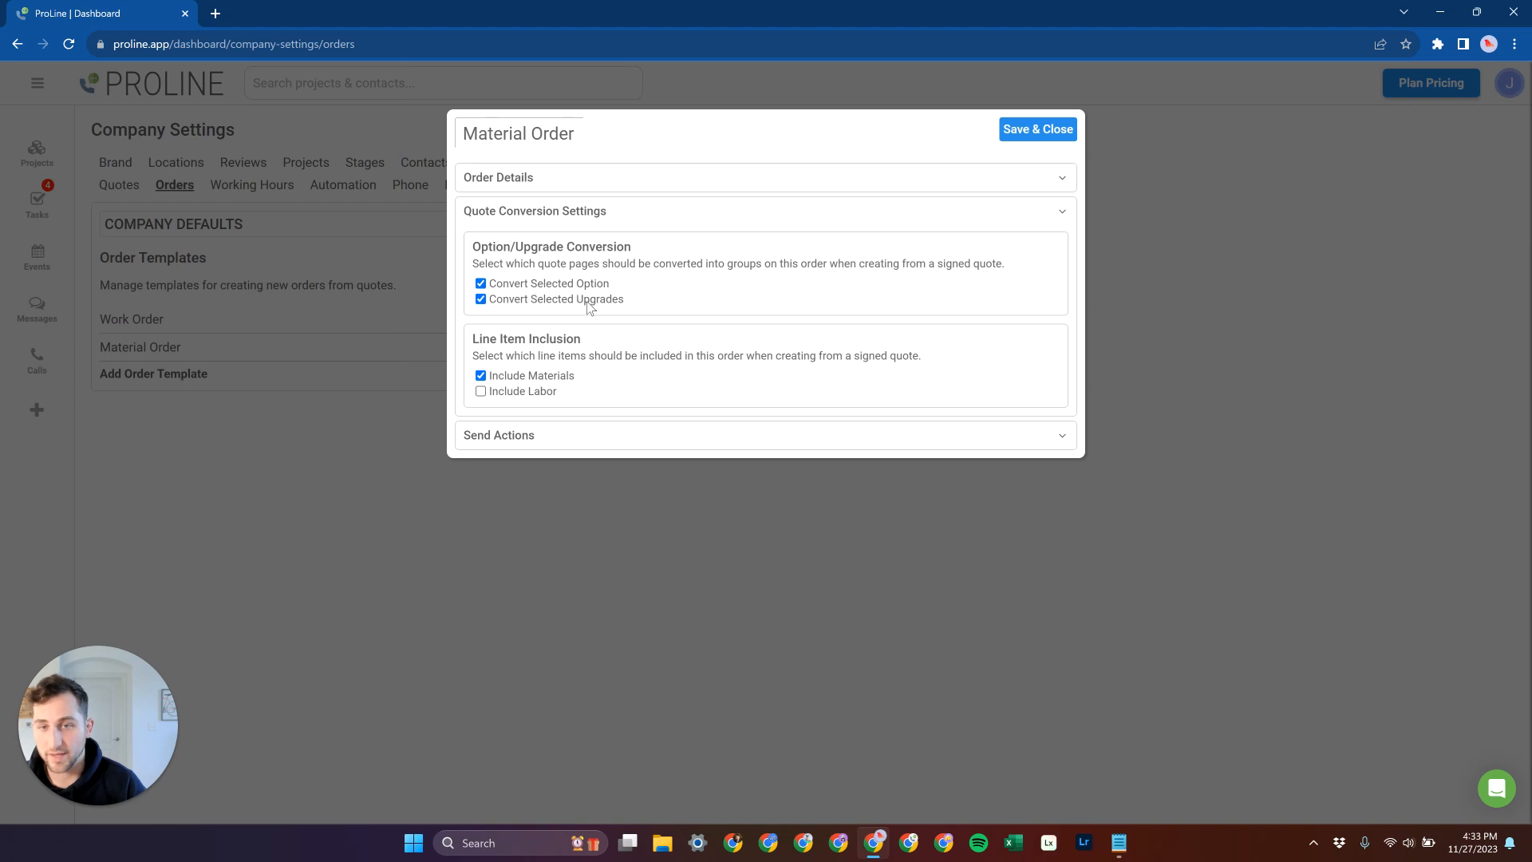
{"action": "left_click", "coordinate": [921, 185]}
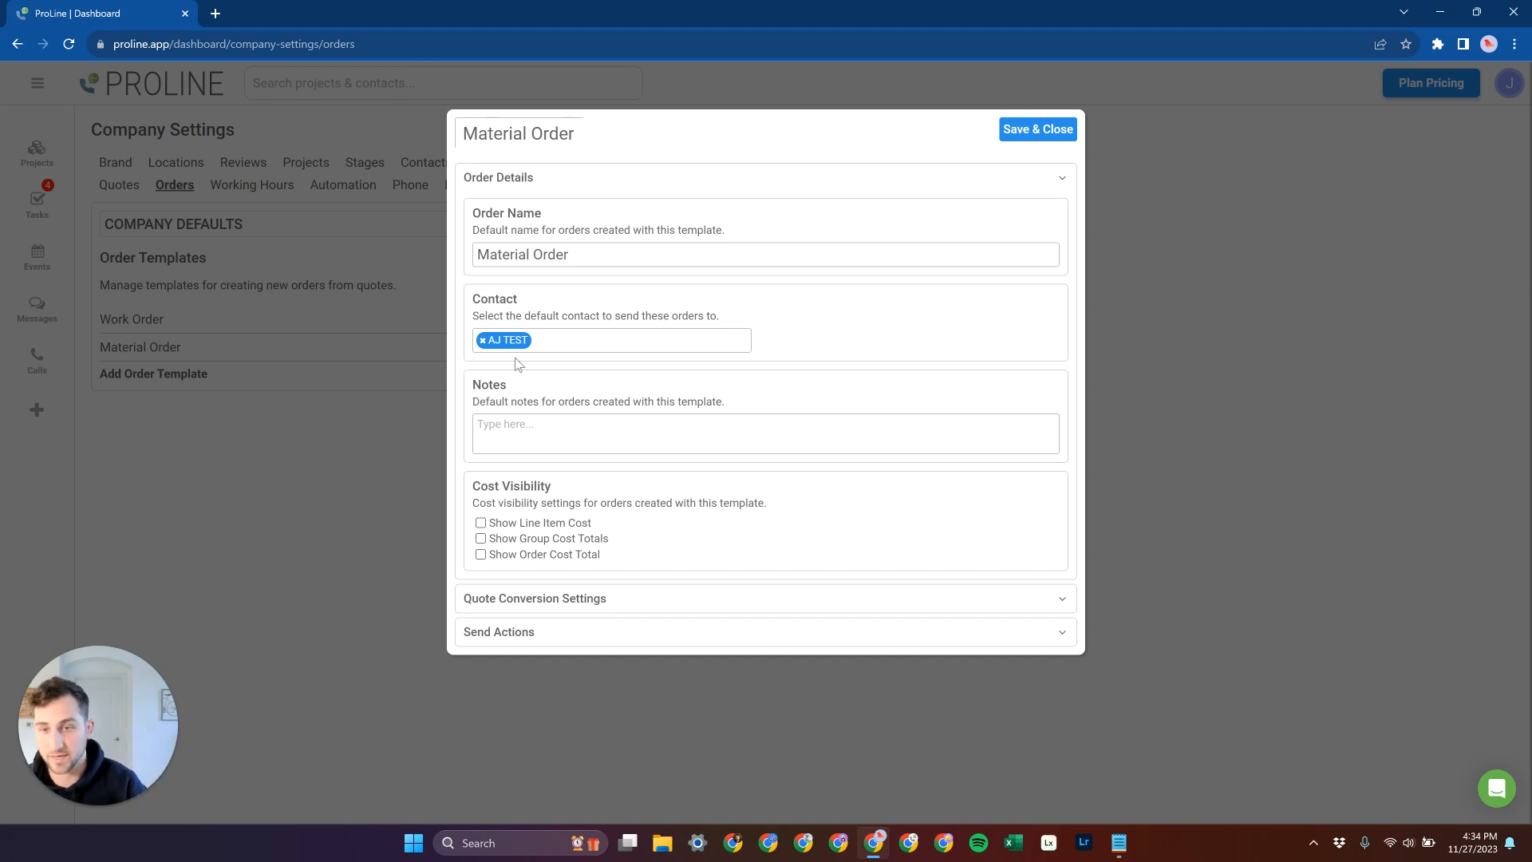
{"action": "left_click", "coordinate": [483, 341]}
{"action": "type", "text": "aj"}
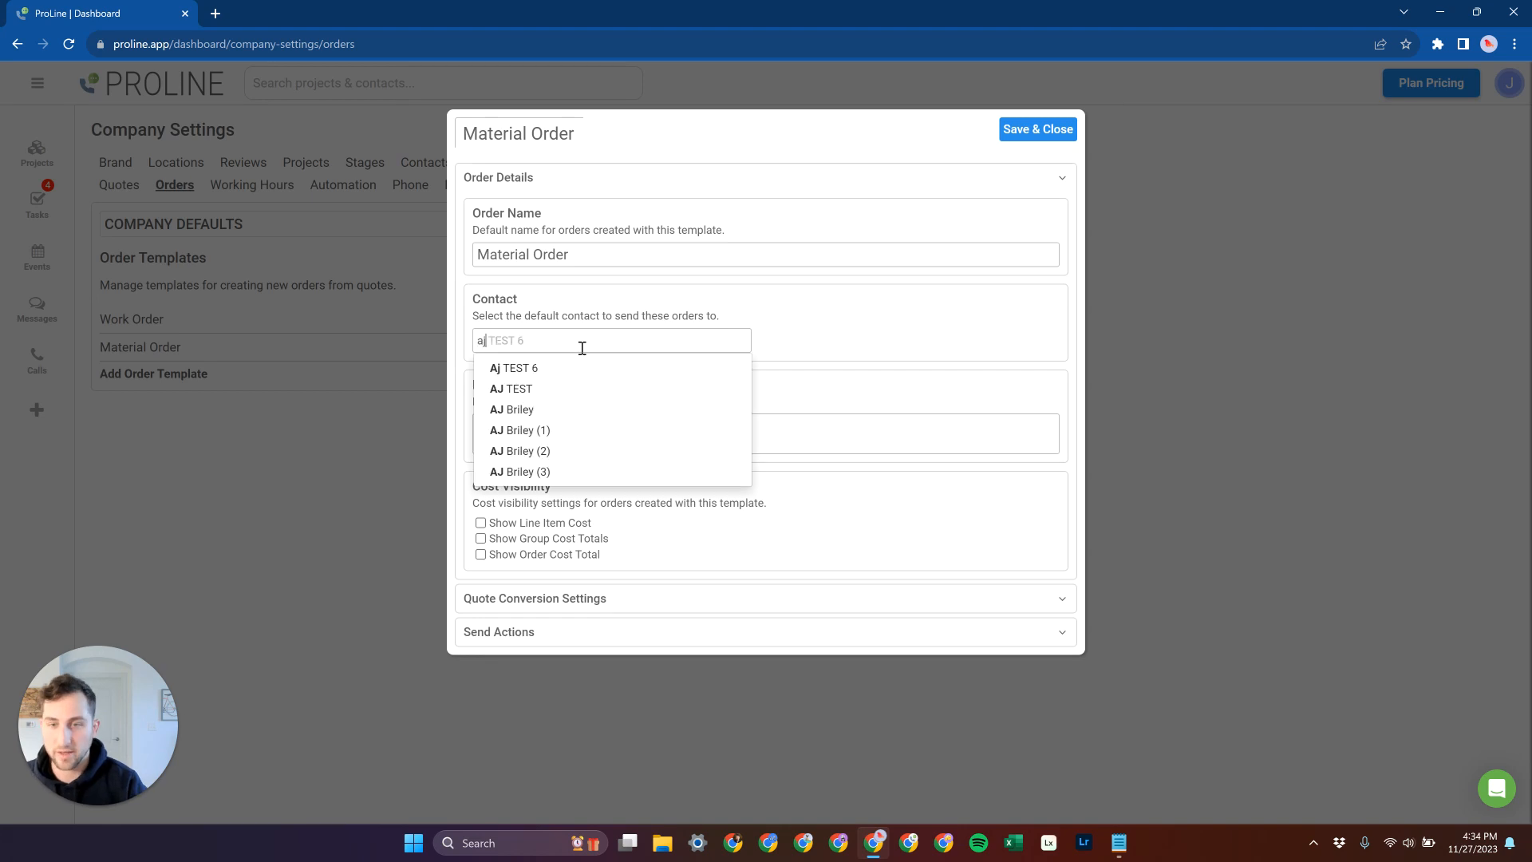
{"action": "left_click", "coordinate": [564, 391]}
{"action": "left_click", "coordinate": [484, 341]}
{"action": "type", "text": "aj"}
{"action": "left_click", "coordinate": [511, 388]}
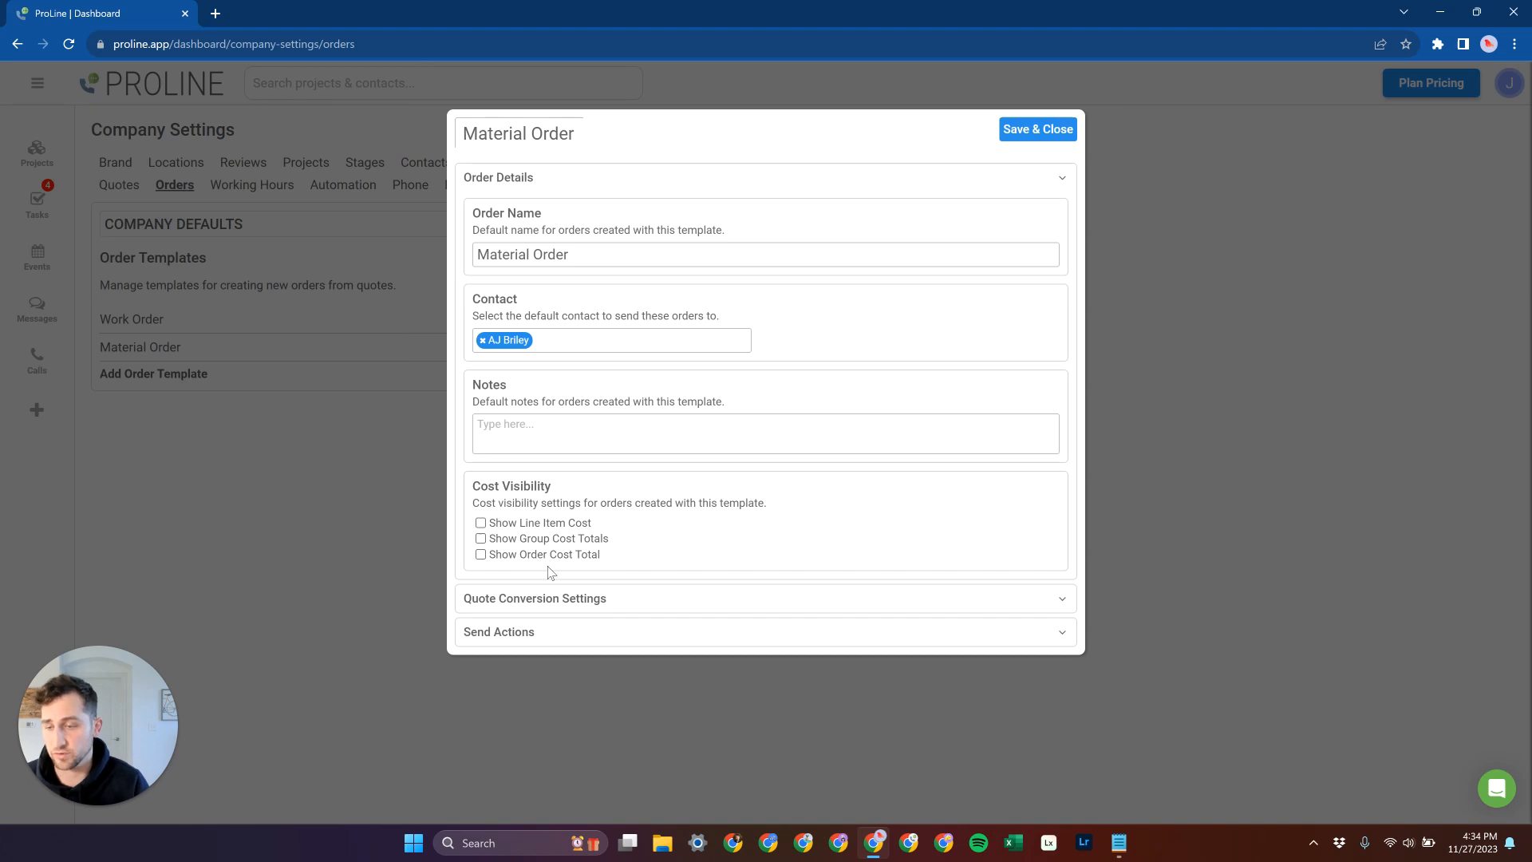
Review the Material Order template's quote conversion settings and send actions, and save and close it
{"action": "left_click", "coordinate": [523, 602]}
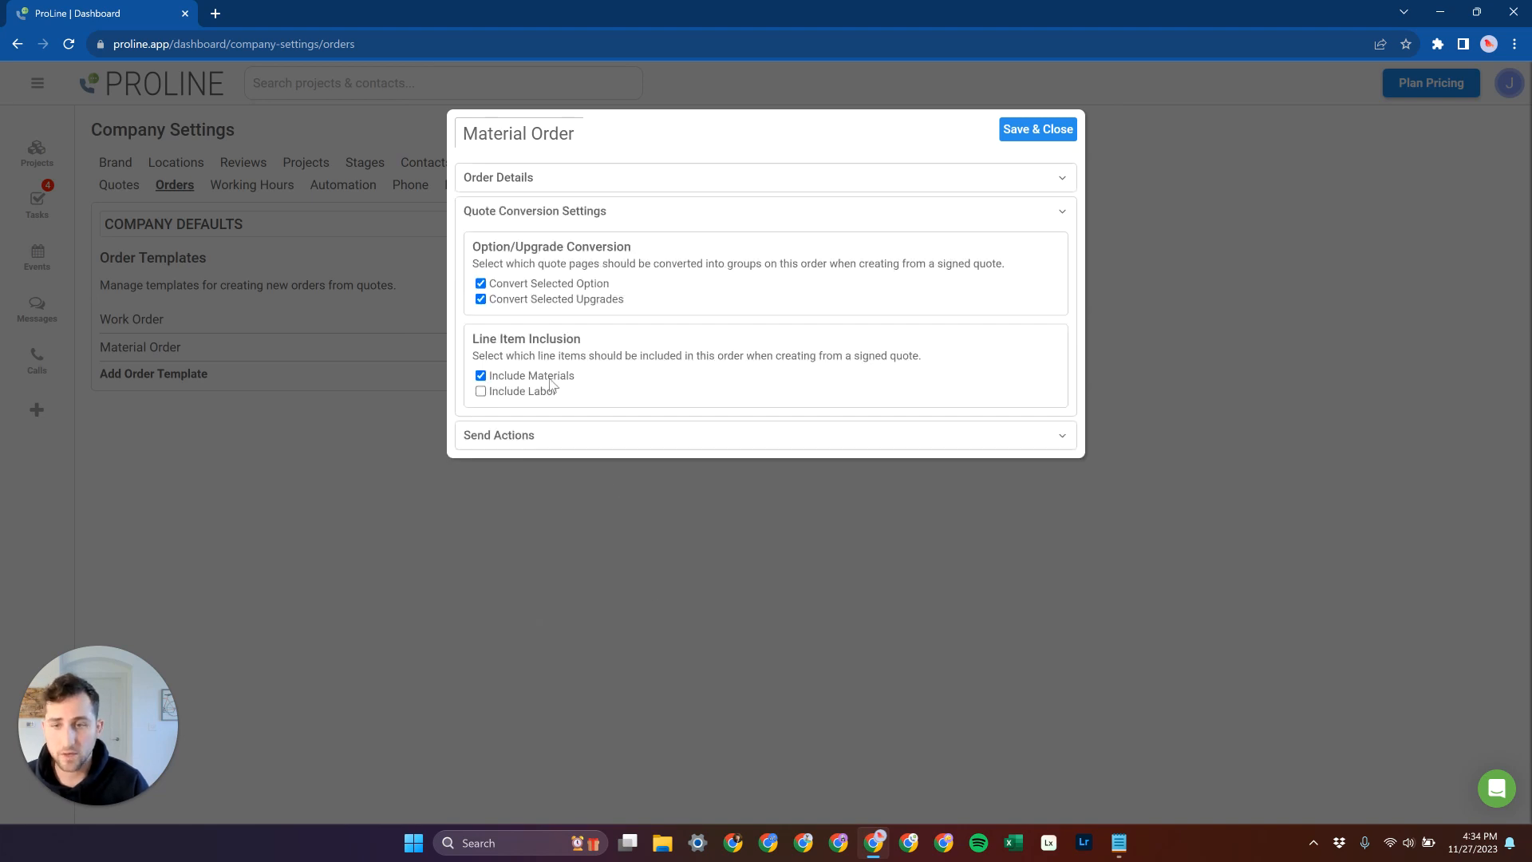
{"action": "left_click", "coordinate": [540, 435]}
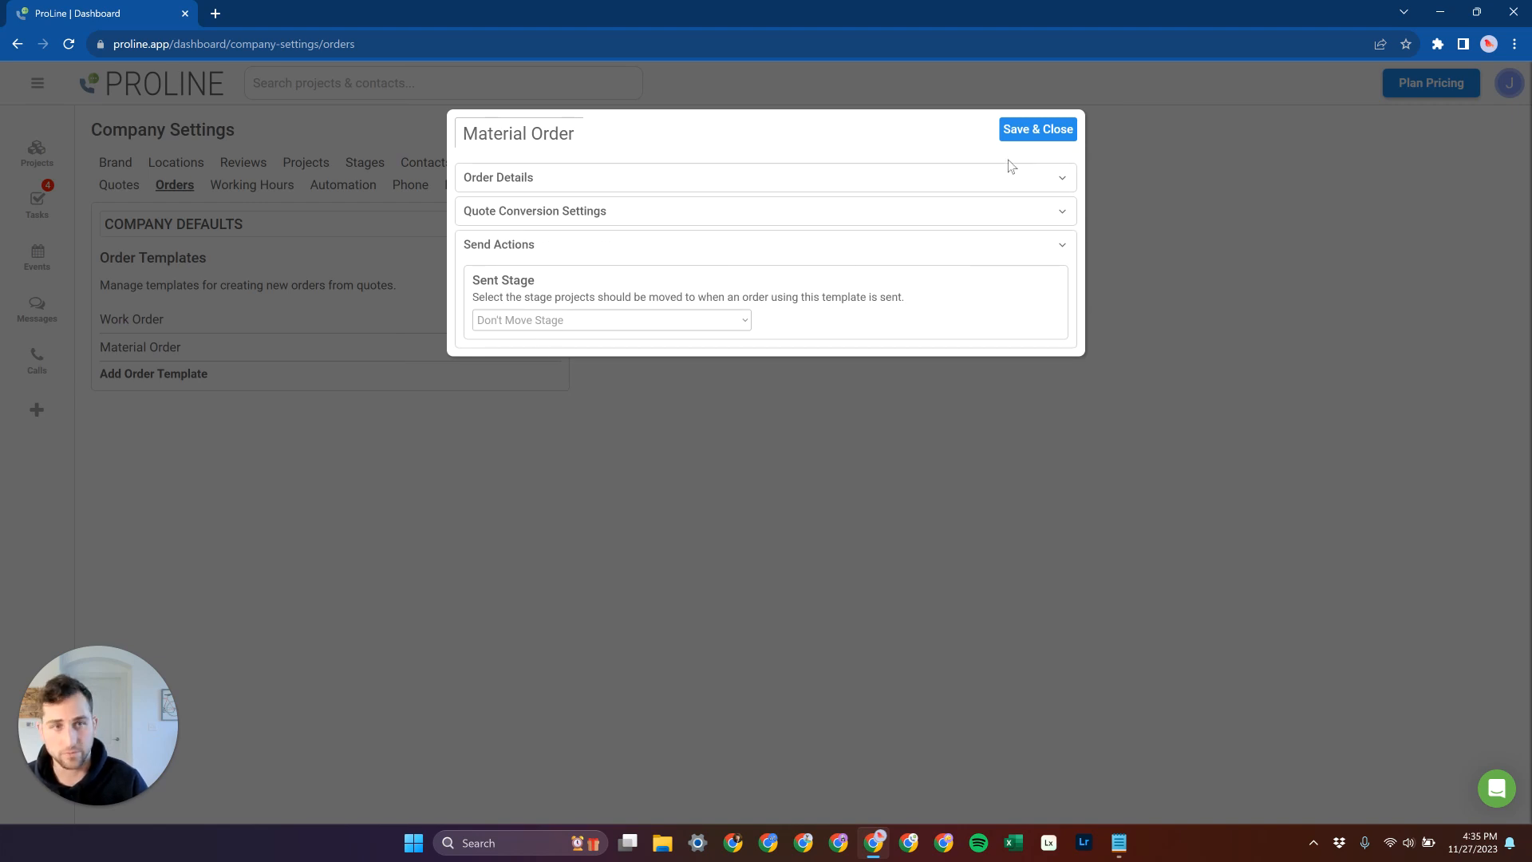
{"action": "left_click", "coordinate": [1037, 130]}
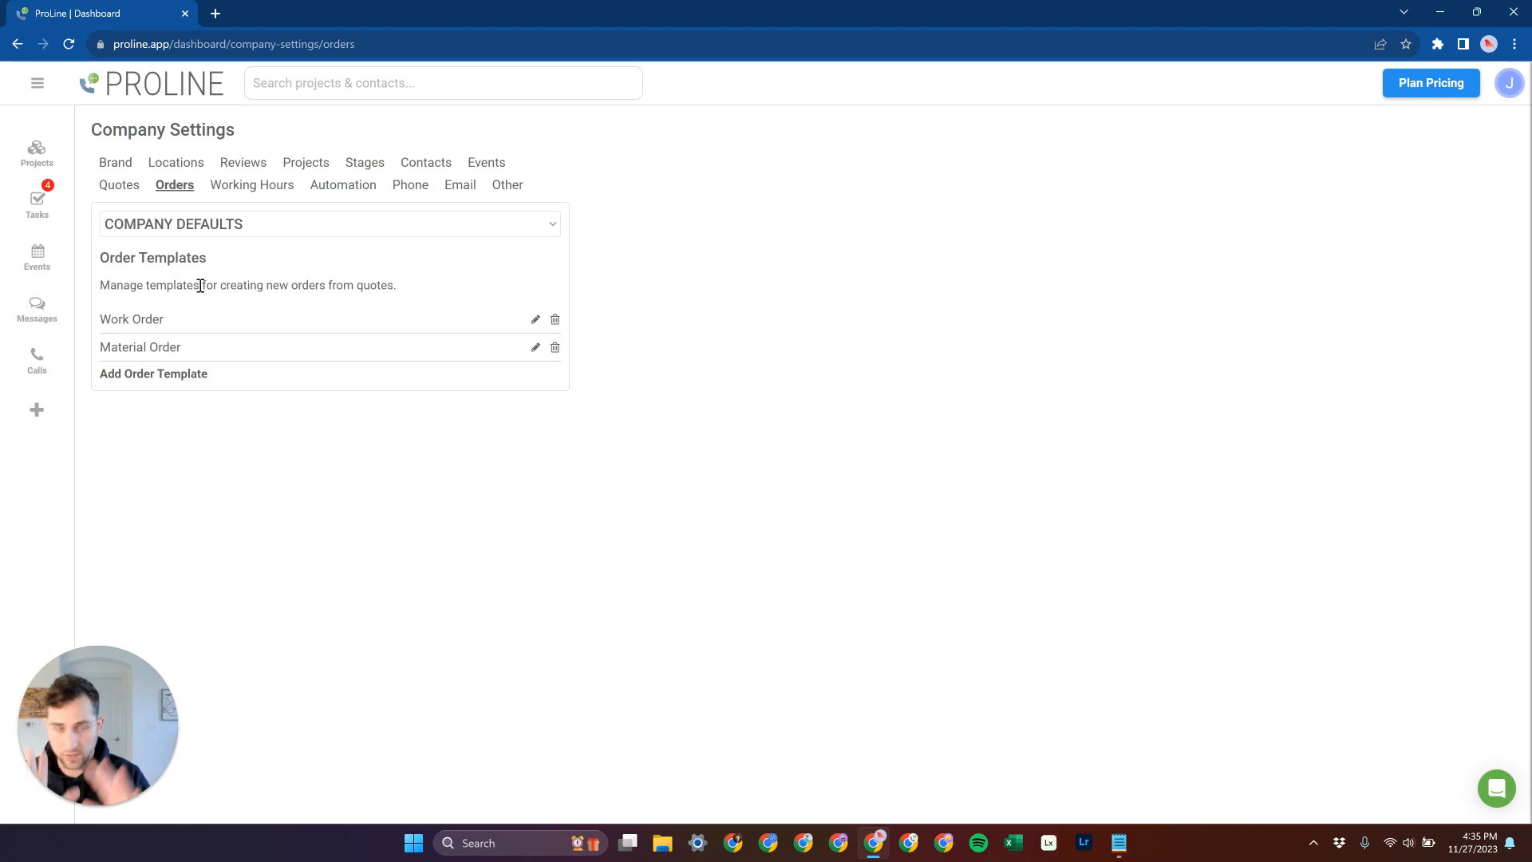
Open the orders of the second project in the Creating Quote stage and check the choices for a new order
{"action": "left_click", "coordinate": [37, 151]}
{"action": "left_click", "coordinate": [862, 290]}
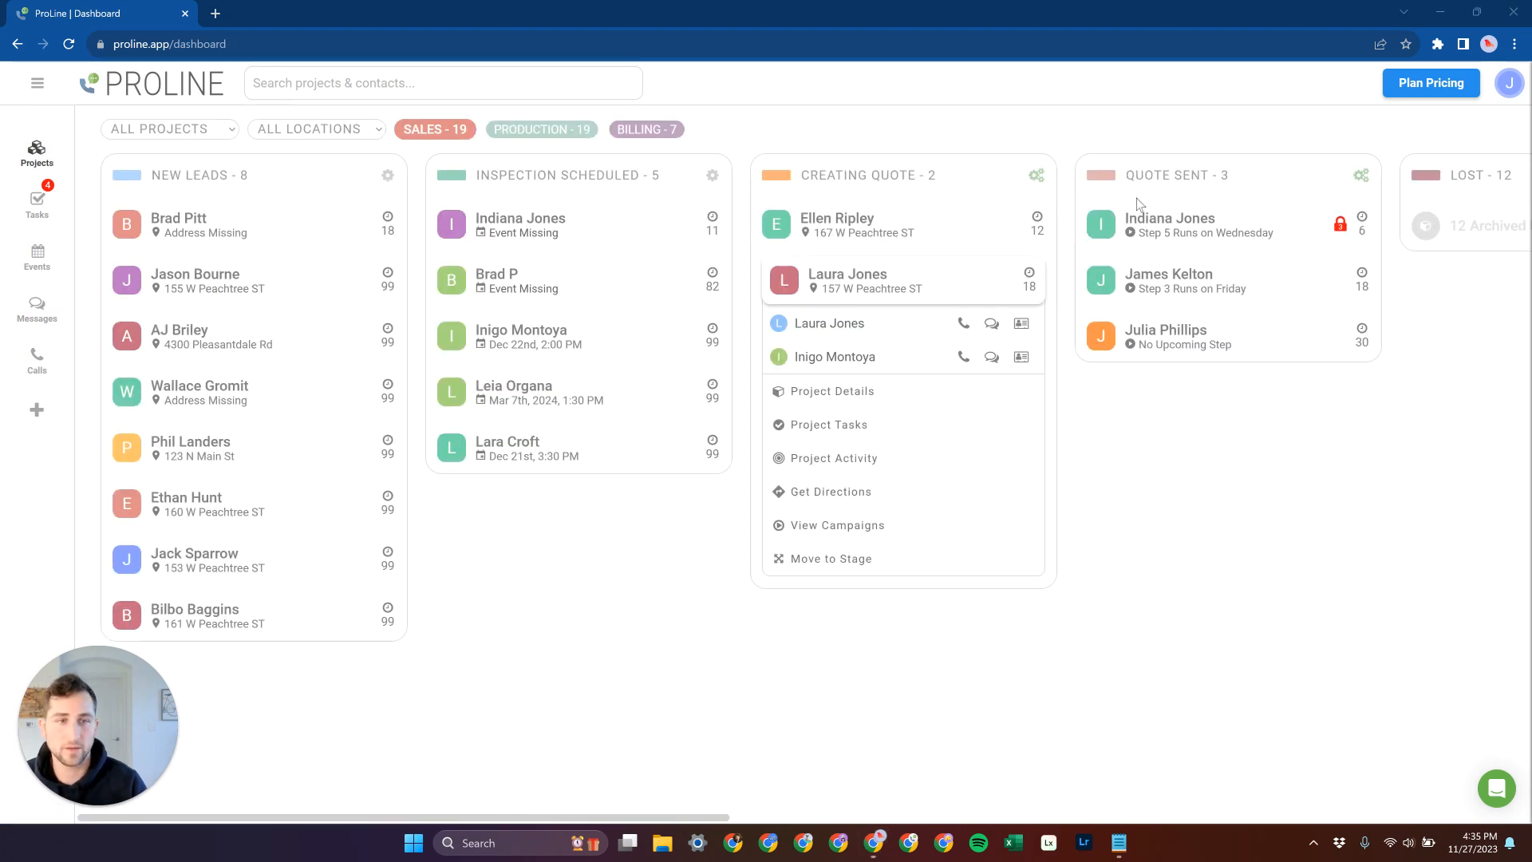
{"action": "left_click_drag", "start_coordinate": [1147, 182], "coordinate": [1069, 261]}
{"action": "left_click", "coordinate": [1116, 457]}
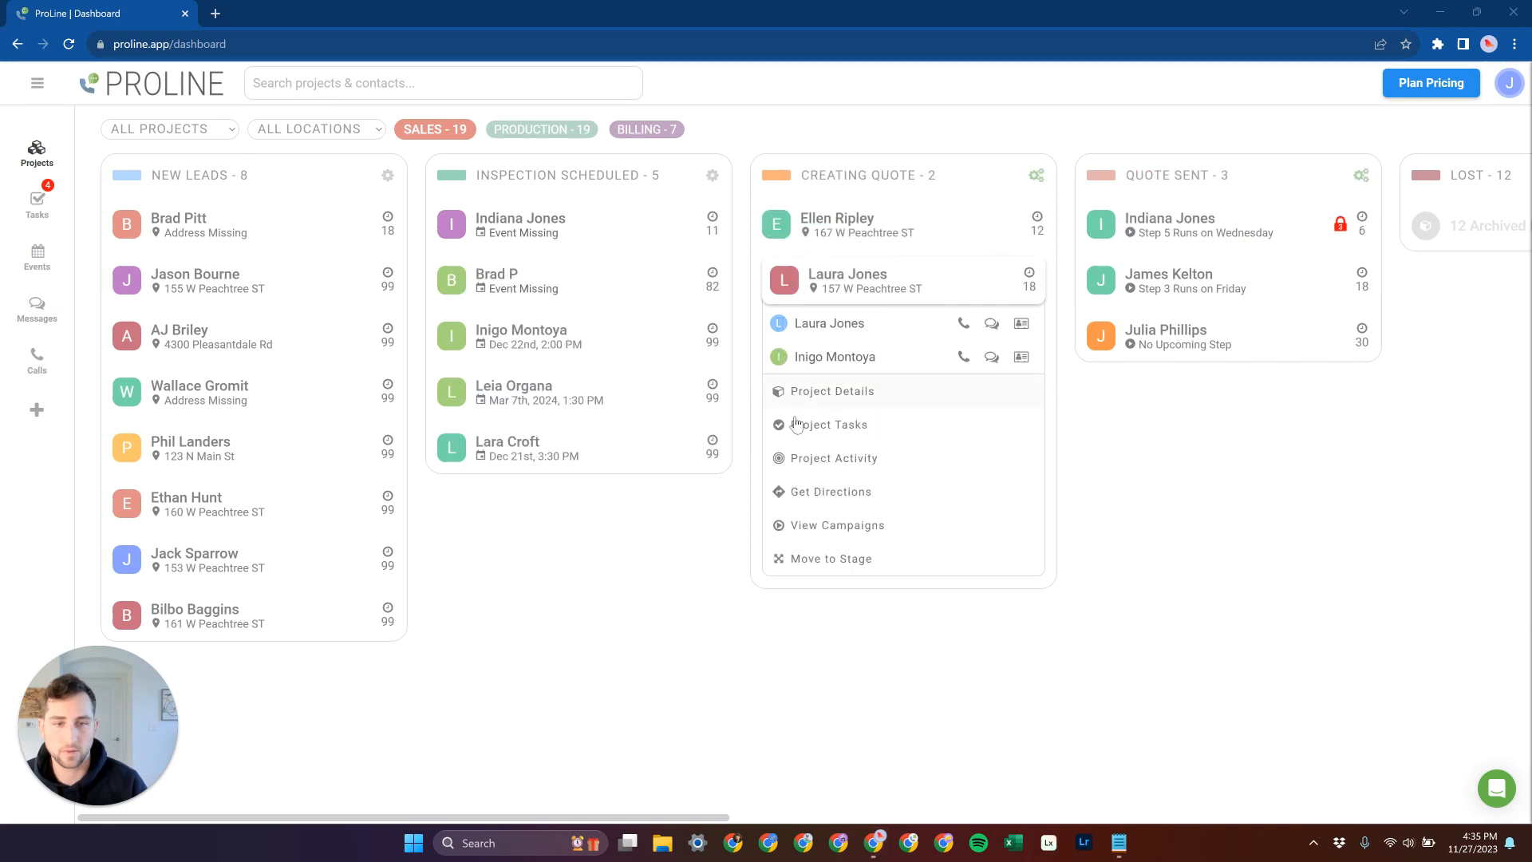
{"action": "left_click", "coordinate": [814, 395]}
{"action": "left_click", "coordinate": [1400, 138]}
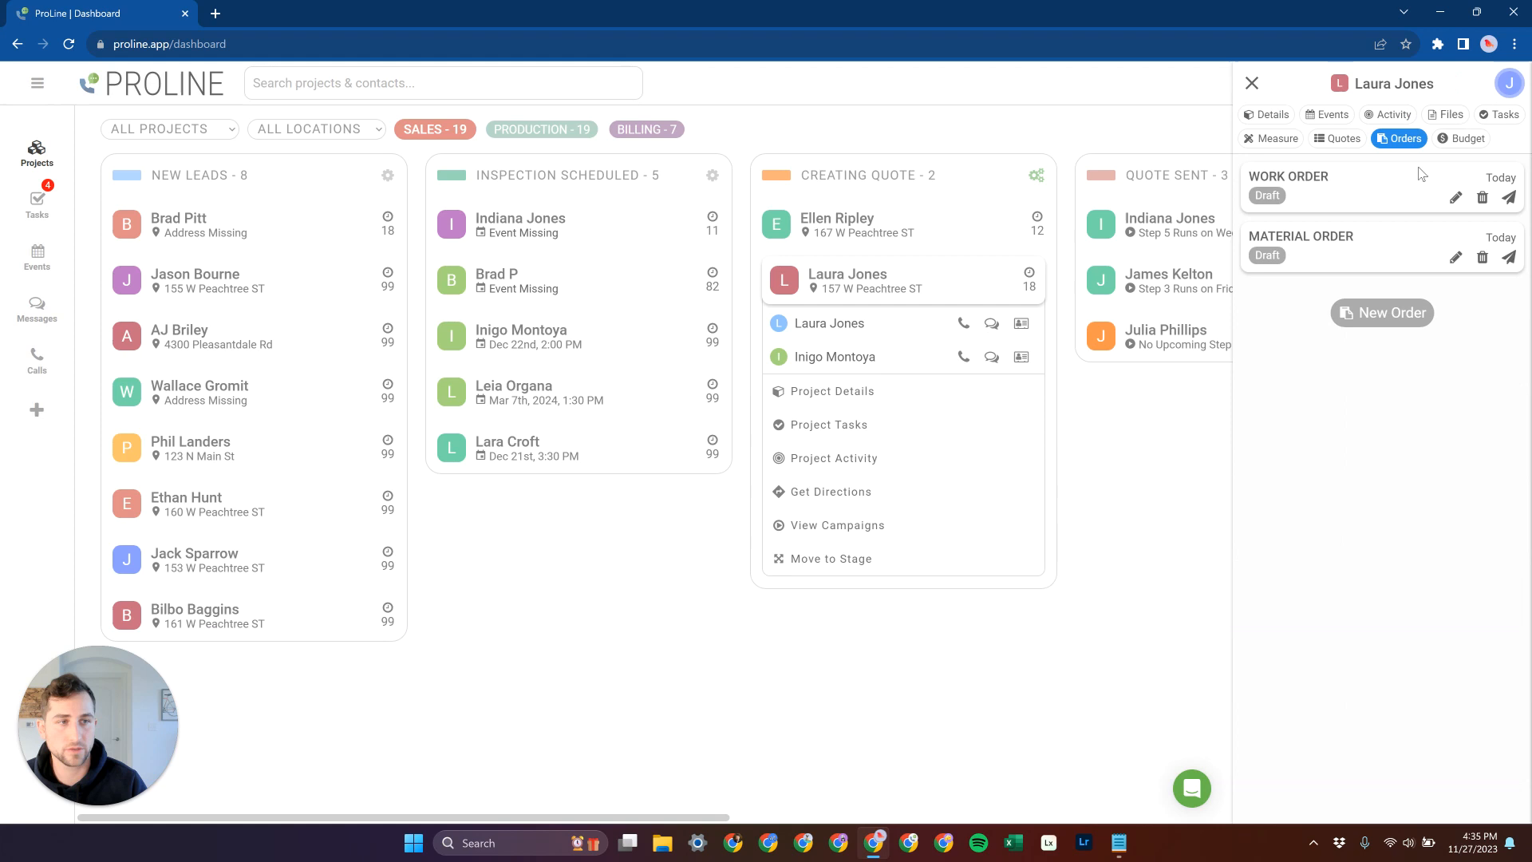
{"action": "left_click", "coordinate": [1377, 315]}
{"action": "left_click", "coordinate": [870, 303]}
Review the Lifetime Pipe Boots and 6in Seamless Gutters upgrade pages of the project's draft Roof Replacement quote, and save and close it
{"action": "left_click", "coordinate": [1336, 139]}
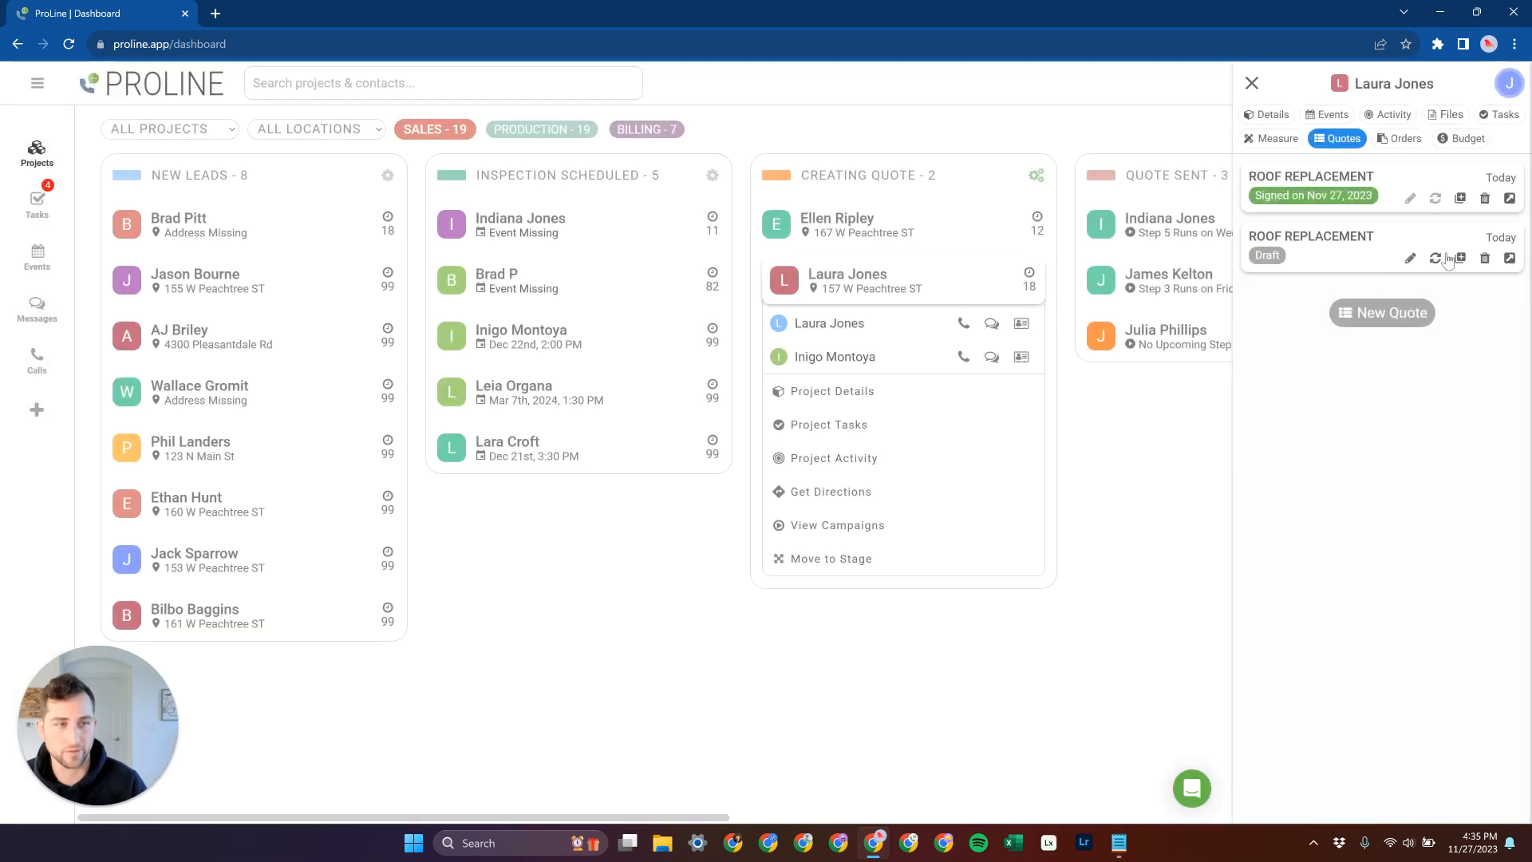
{"action": "left_click", "coordinate": [1510, 257]}
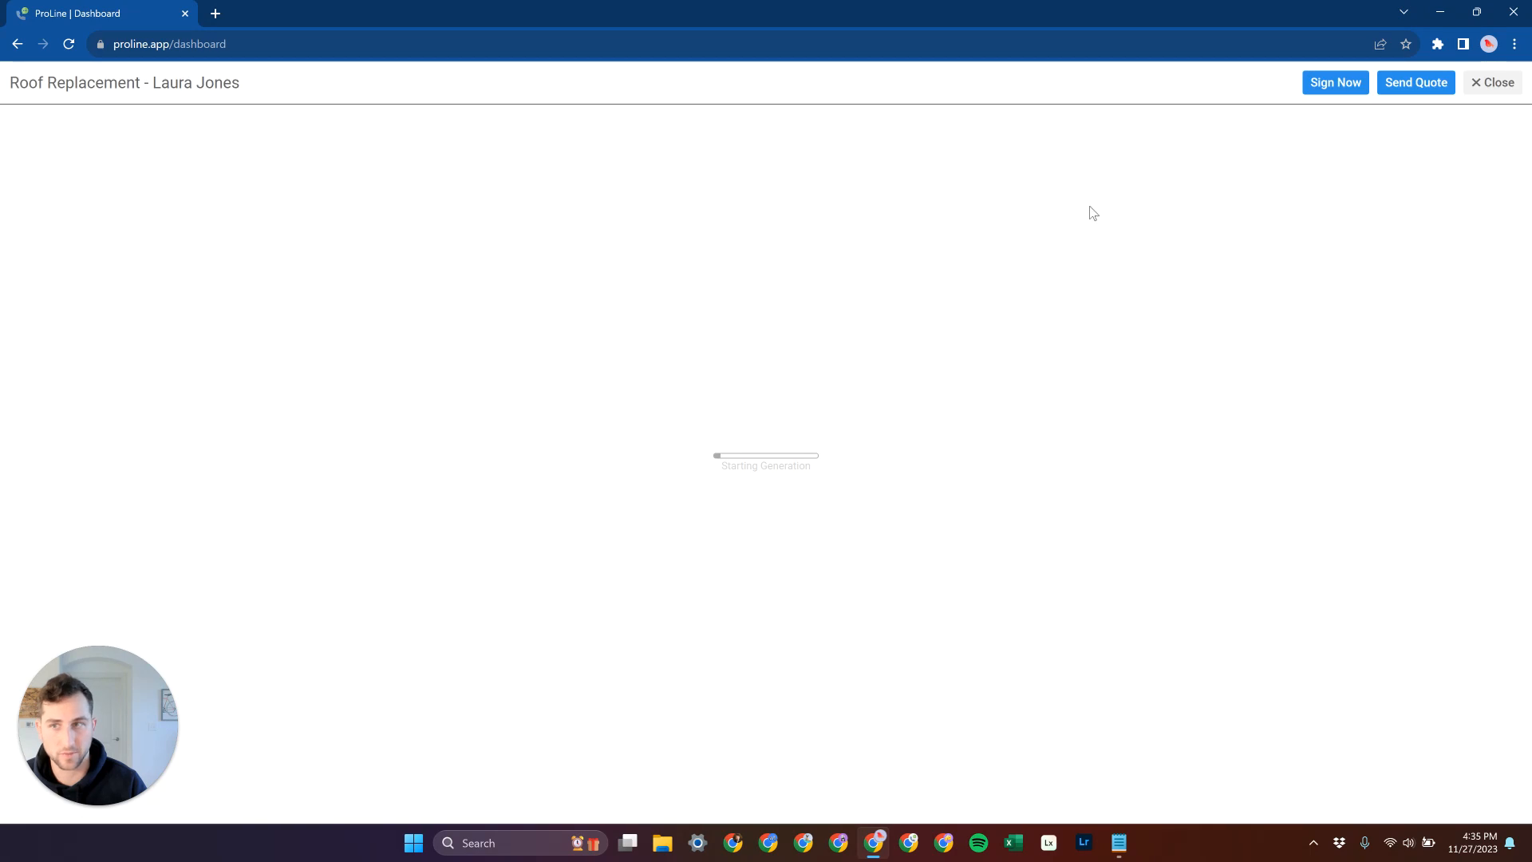
{"action": "left_click", "coordinate": [1504, 90]}
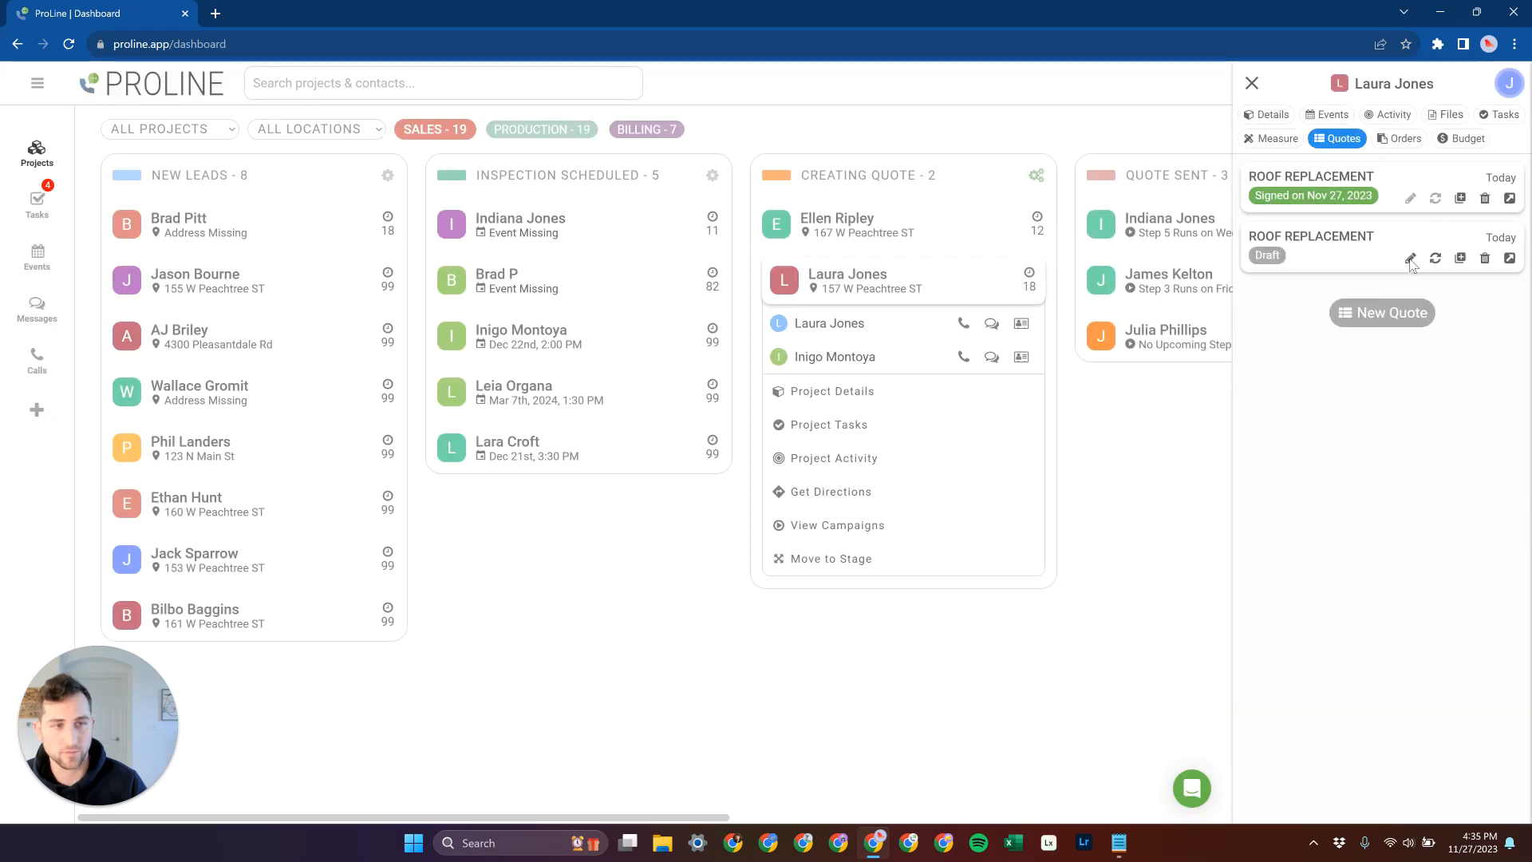
{"action": "left_click", "coordinate": [1410, 257]}
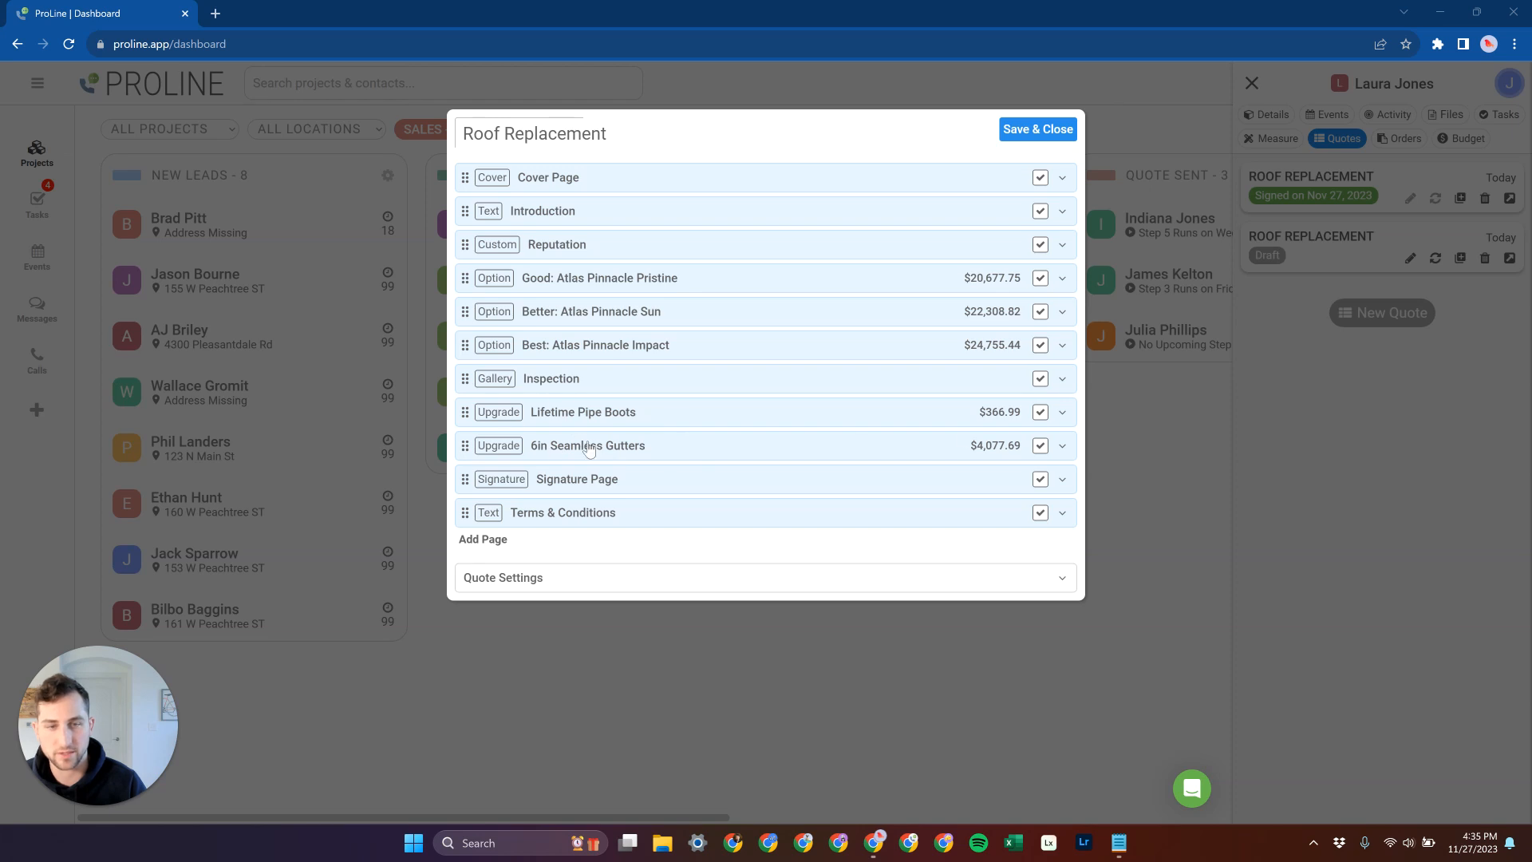
{"action": "left_click", "coordinate": [1062, 445]}
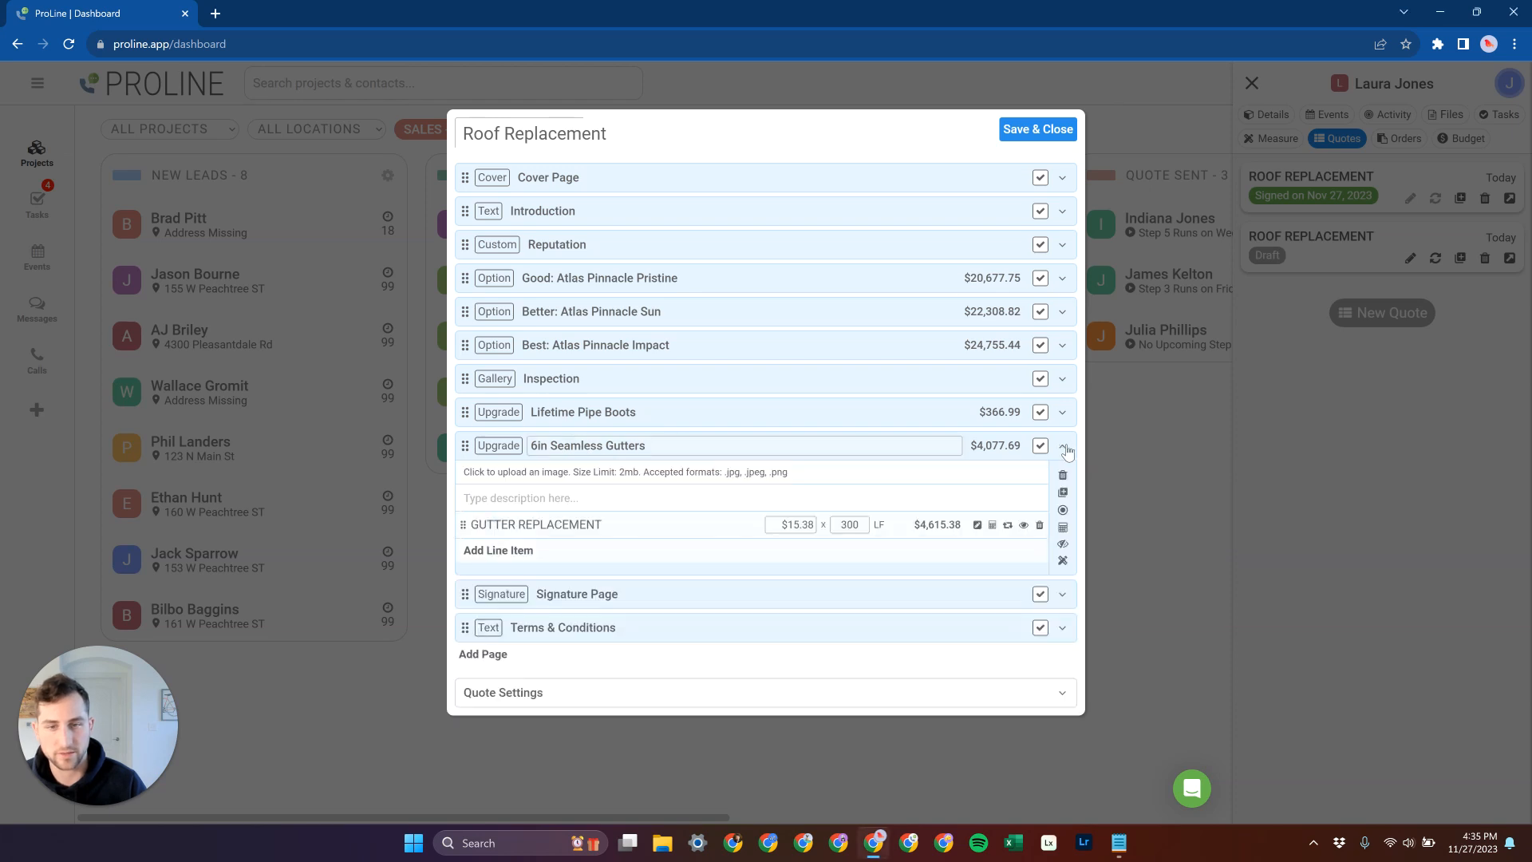
{"action": "left_click", "coordinate": [1062, 411]}
{"action": "left_click", "coordinate": [1062, 412]}
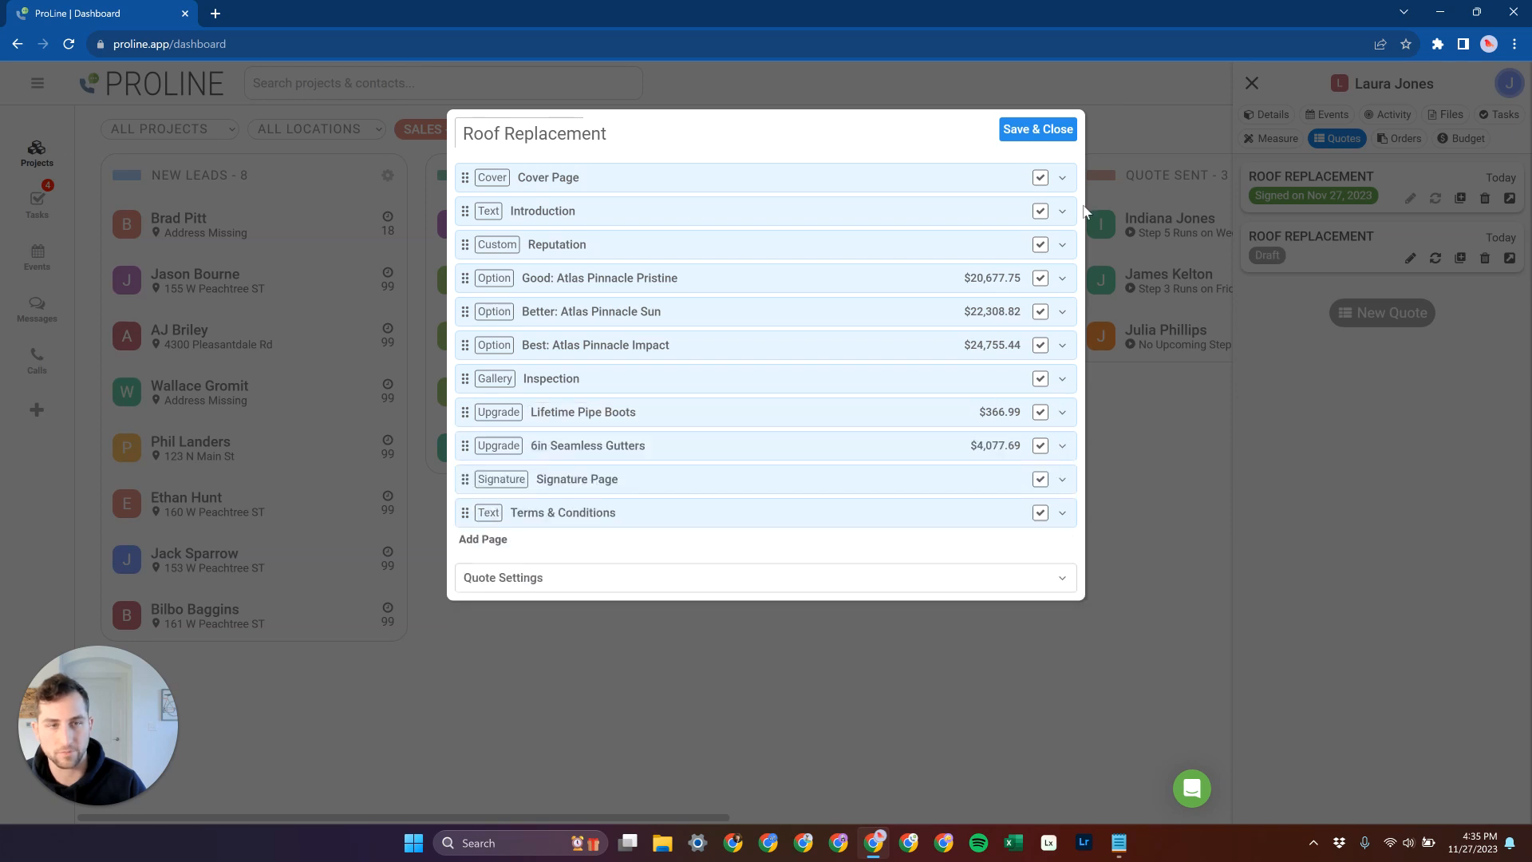
{"action": "left_click", "coordinate": [1049, 130]}
Open the draft Roof Replacement quote as a document and go to its Signature Page
{"action": "left_click", "coordinate": [1510, 259]}
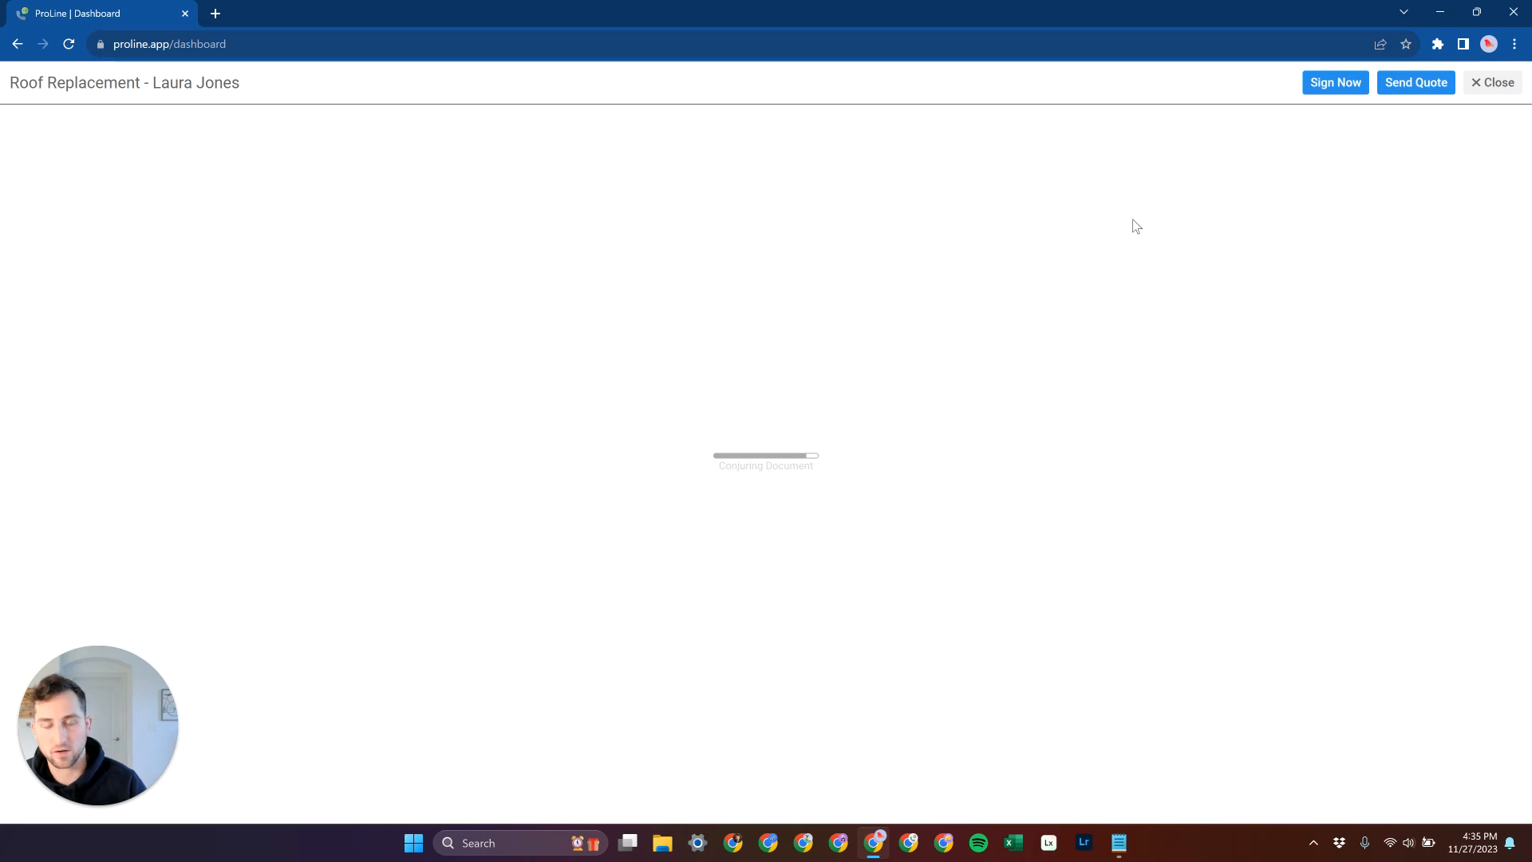
{"action": "scroll", "coordinate": [1498, 263], "scroll_direction": "down", "scroll_amount": 5}
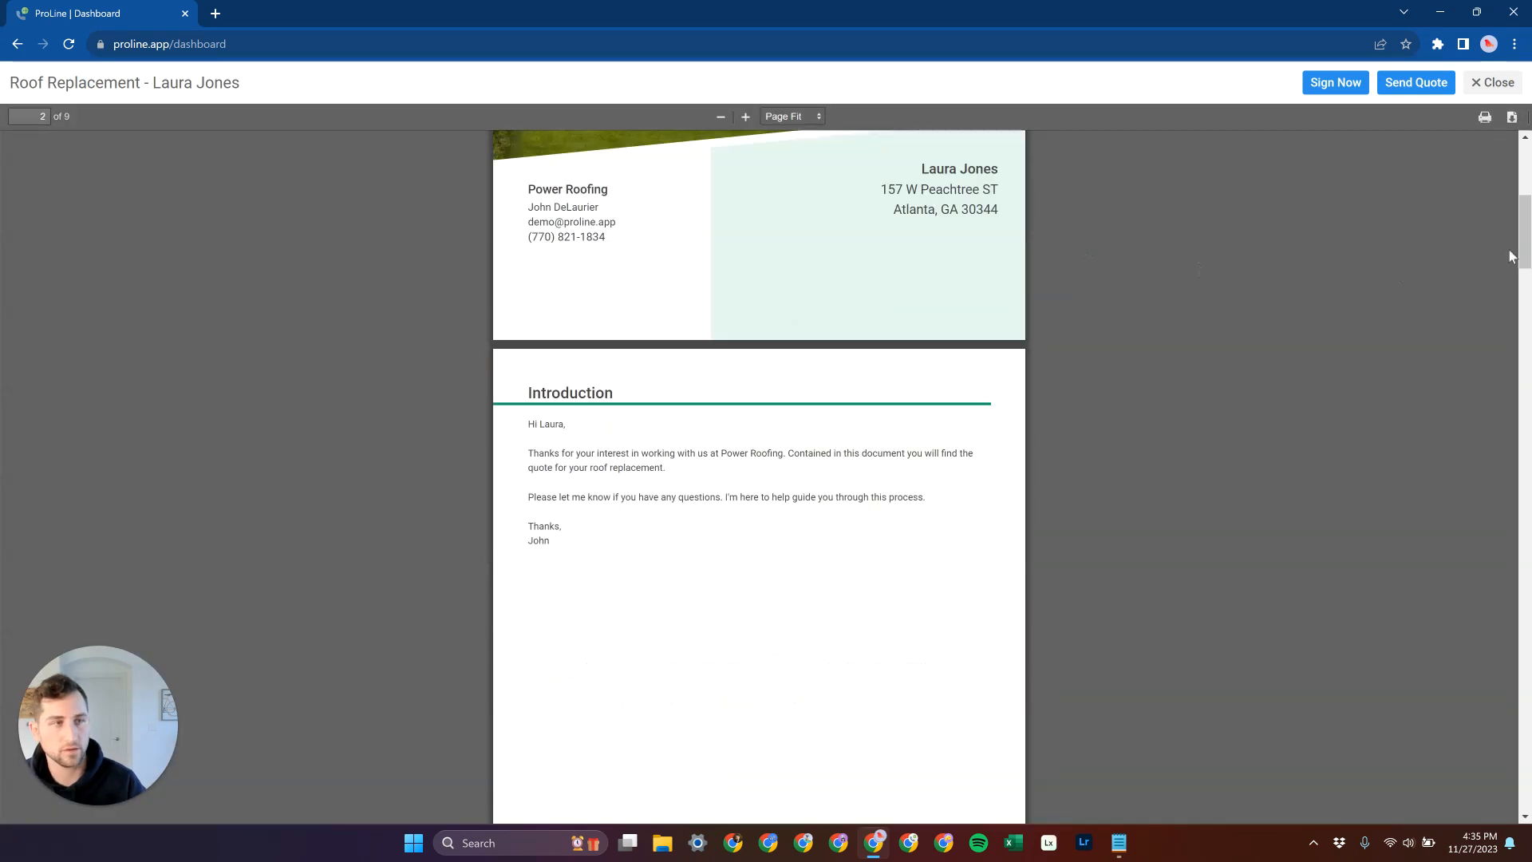
{"action": "scroll", "coordinate": [1502, 295], "scroll_direction": "down", "scroll_amount": 10}
{"action": "left_click_drag", "start_coordinate": [1522, 328], "coordinate": [1524, 693]}
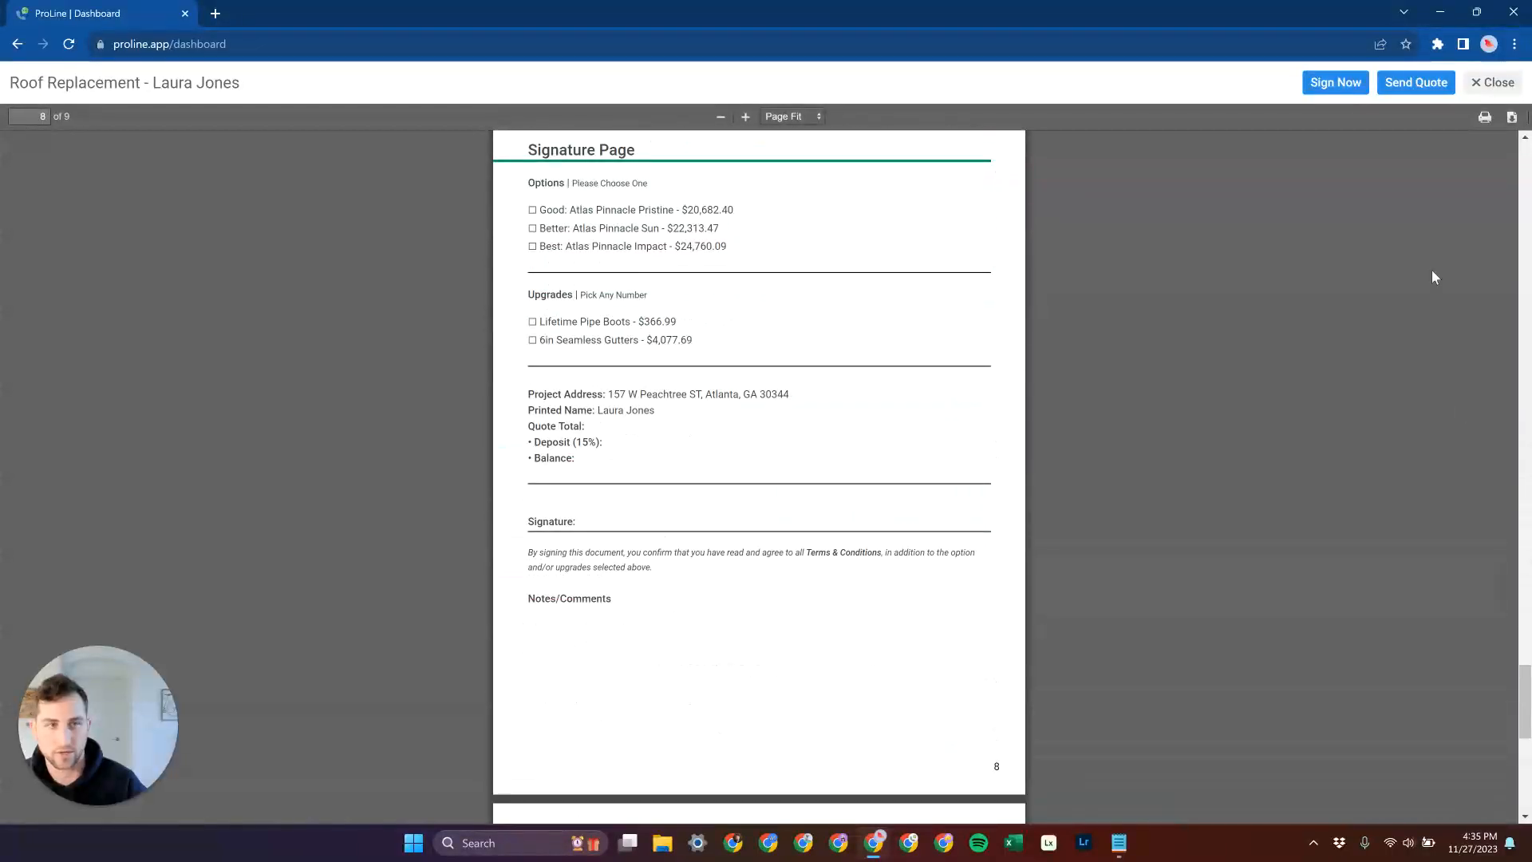
Sign the Roof Replacement quote on the spot, choosing an option and upgrades, and submit the signature
{"action": "left_click", "coordinate": [1331, 86]}
{"action": "left_click", "coordinate": [514, 341]}
{"action": "left_click", "coordinate": [529, 438]}
{"action": "left_click", "coordinate": [550, 470]}
{"action": "left_click", "coordinate": [645, 576]}
{"action": "left_click", "coordinate": [776, 679]}
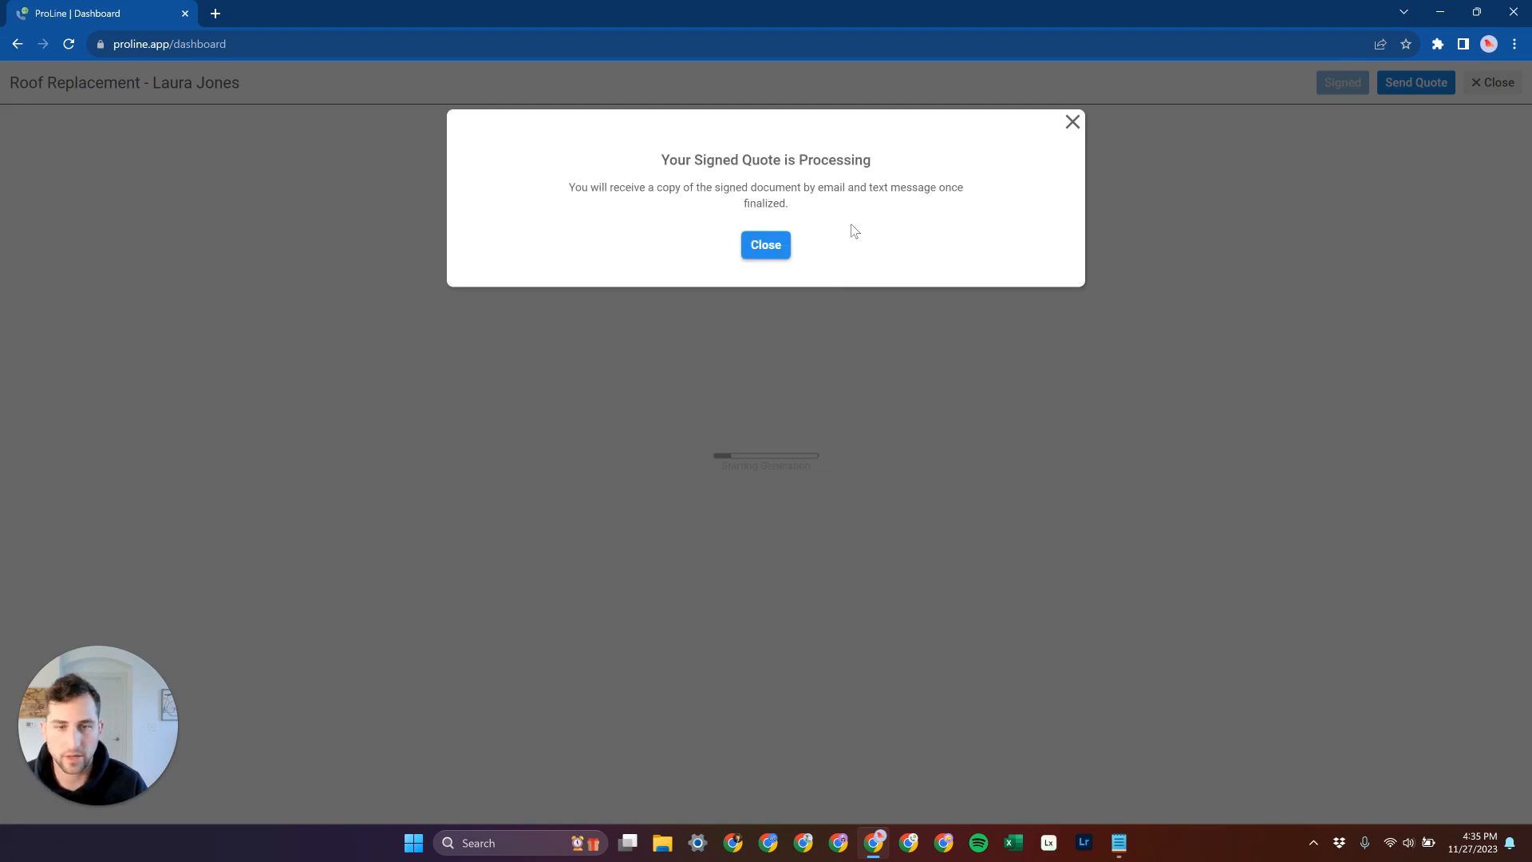
Close the signed-quote confirmation and the quote document, and open the project's orders
{"action": "left_click", "coordinate": [766, 247]}
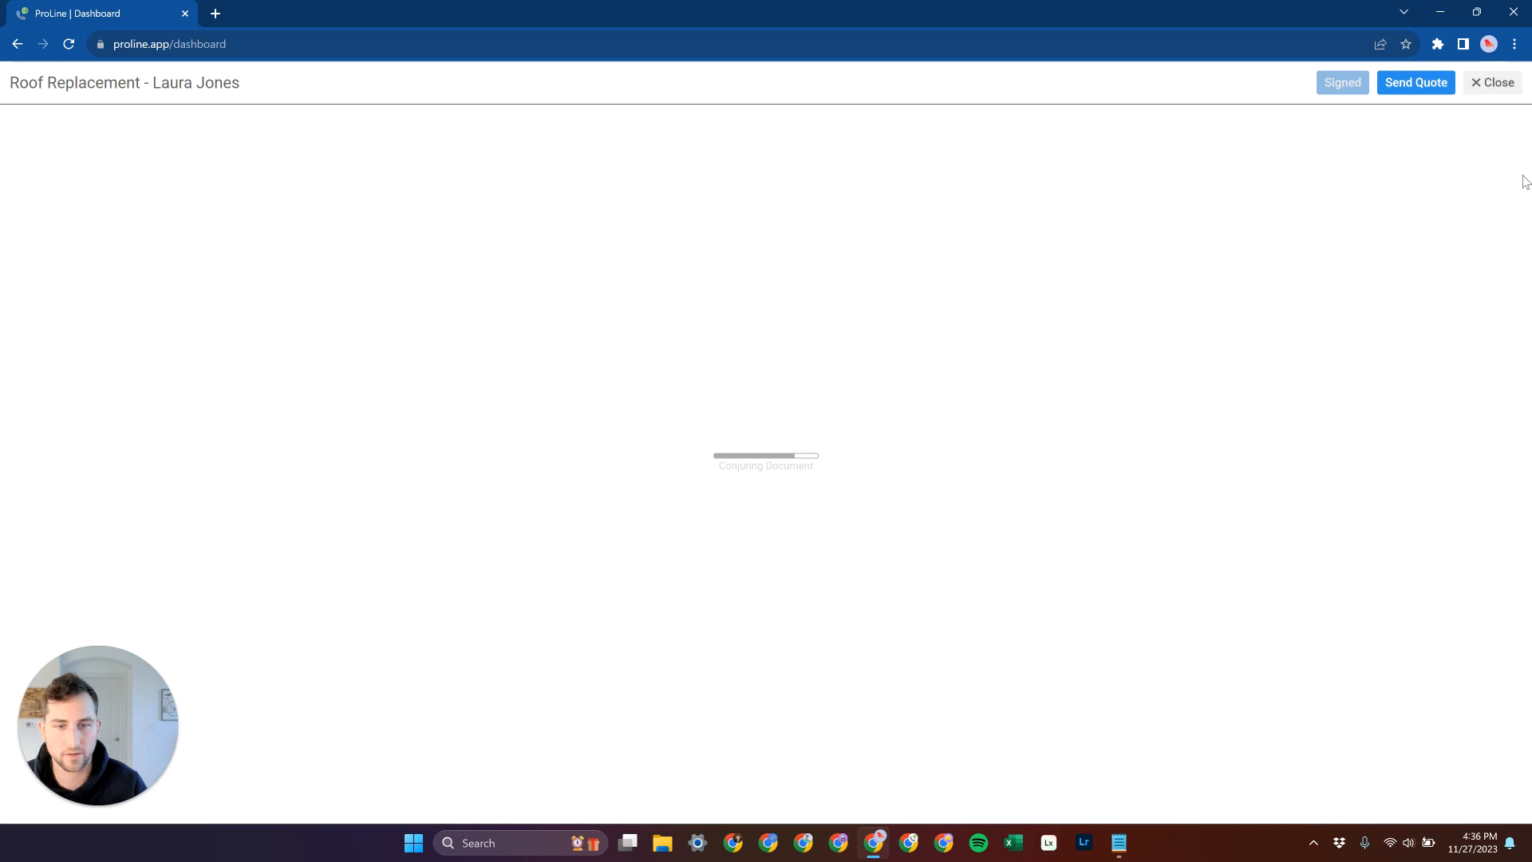
{"action": "left_click", "coordinate": [1494, 84]}
{"action": "left_click", "coordinate": [1401, 139]}
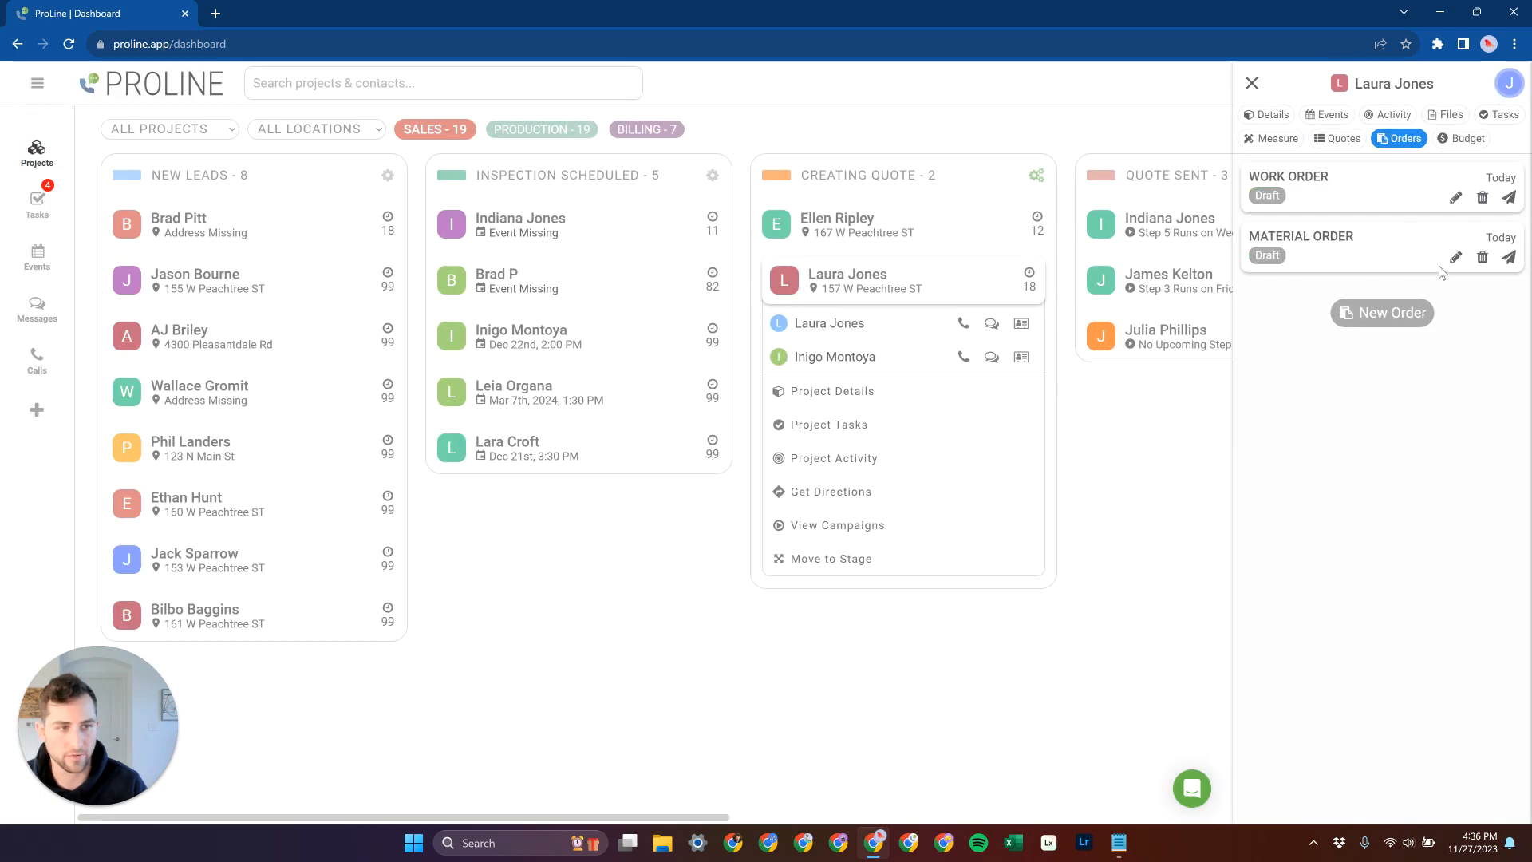
{"action": "left_click", "coordinate": [1384, 312]}
{"action": "left_click", "coordinate": [807, 226]}
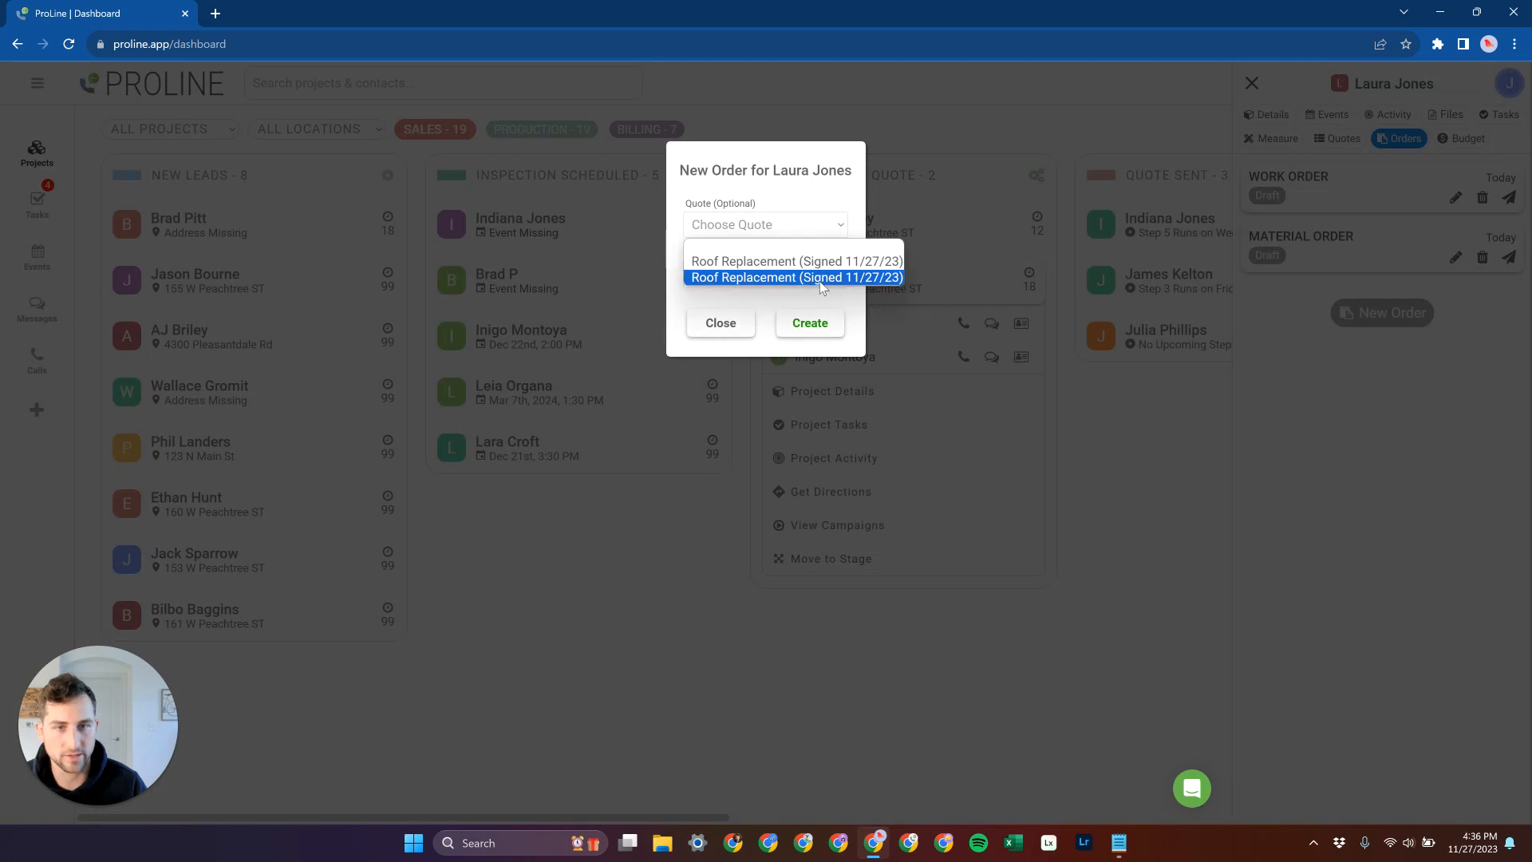
{"action": "left_click", "coordinate": [806, 262]}
{"action": "left_click", "coordinate": [723, 323]}
Remove the duplicate signed Roof Replacement quote from the project's quotes
{"action": "left_click", "coordinate": [1338, 138]}
{"action": "left_click", "coordinate": [1485, 198]}
{"action": "left_click", "coordinate": [811, 257]}
{"action": "left_click", "coordinate": [1460, 198]}
{"action": "left_click", "coordinate": [811, 287]}
Create a new order for the project from the signed Roof Replacement quote using the Work Order template
{"action": "left_click", "coordinate": [1403, 139]}
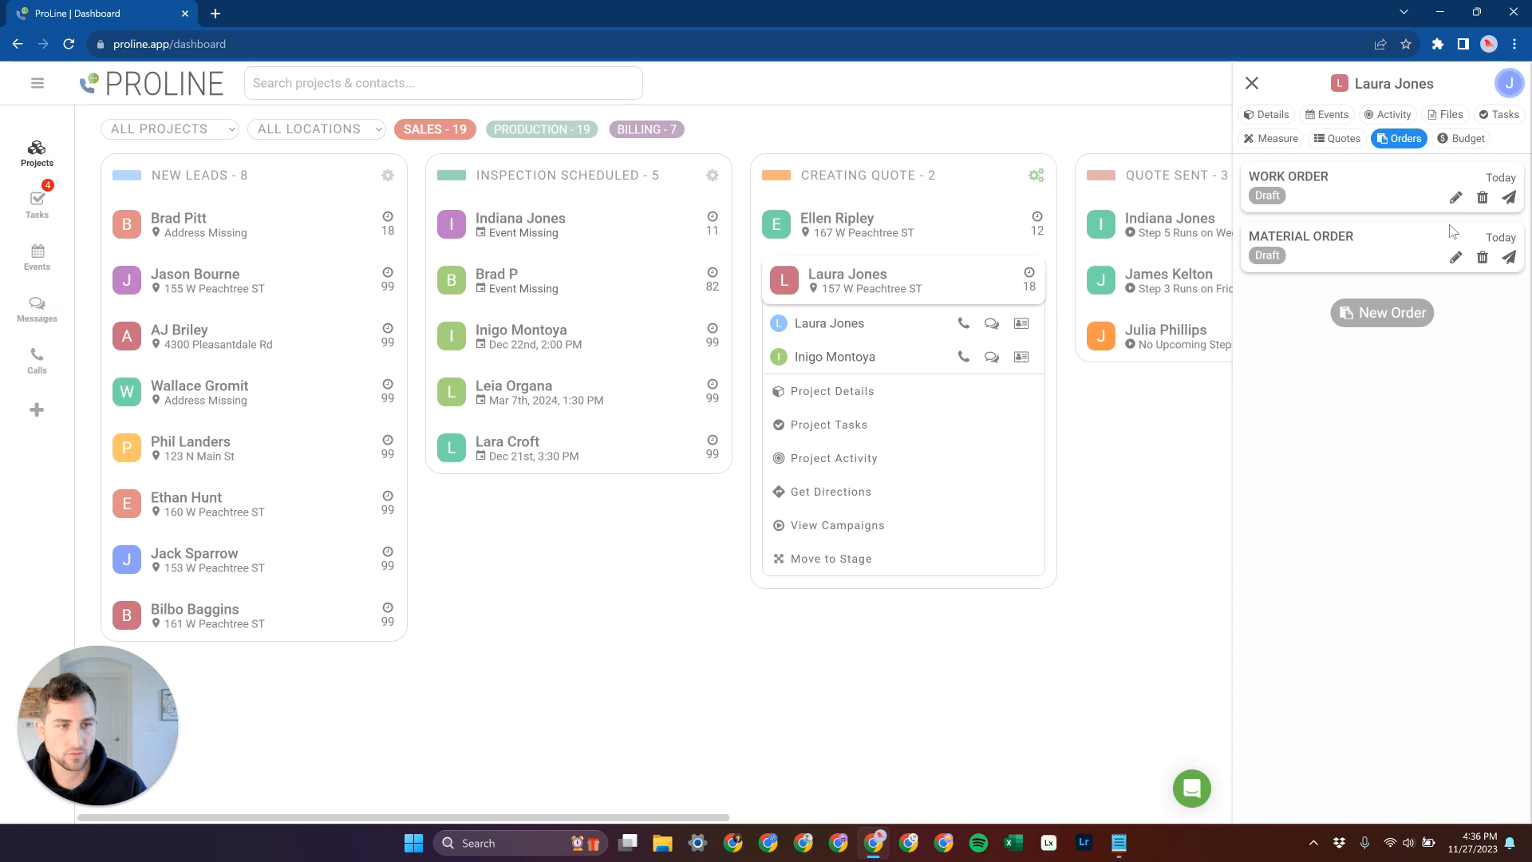
{"action": "left_click", "coordinate": [1390, 312]}
{"action": "left_click", "coordinate": [764, 224]}
{"action": "left_click", "coordinate": [767, 256]}
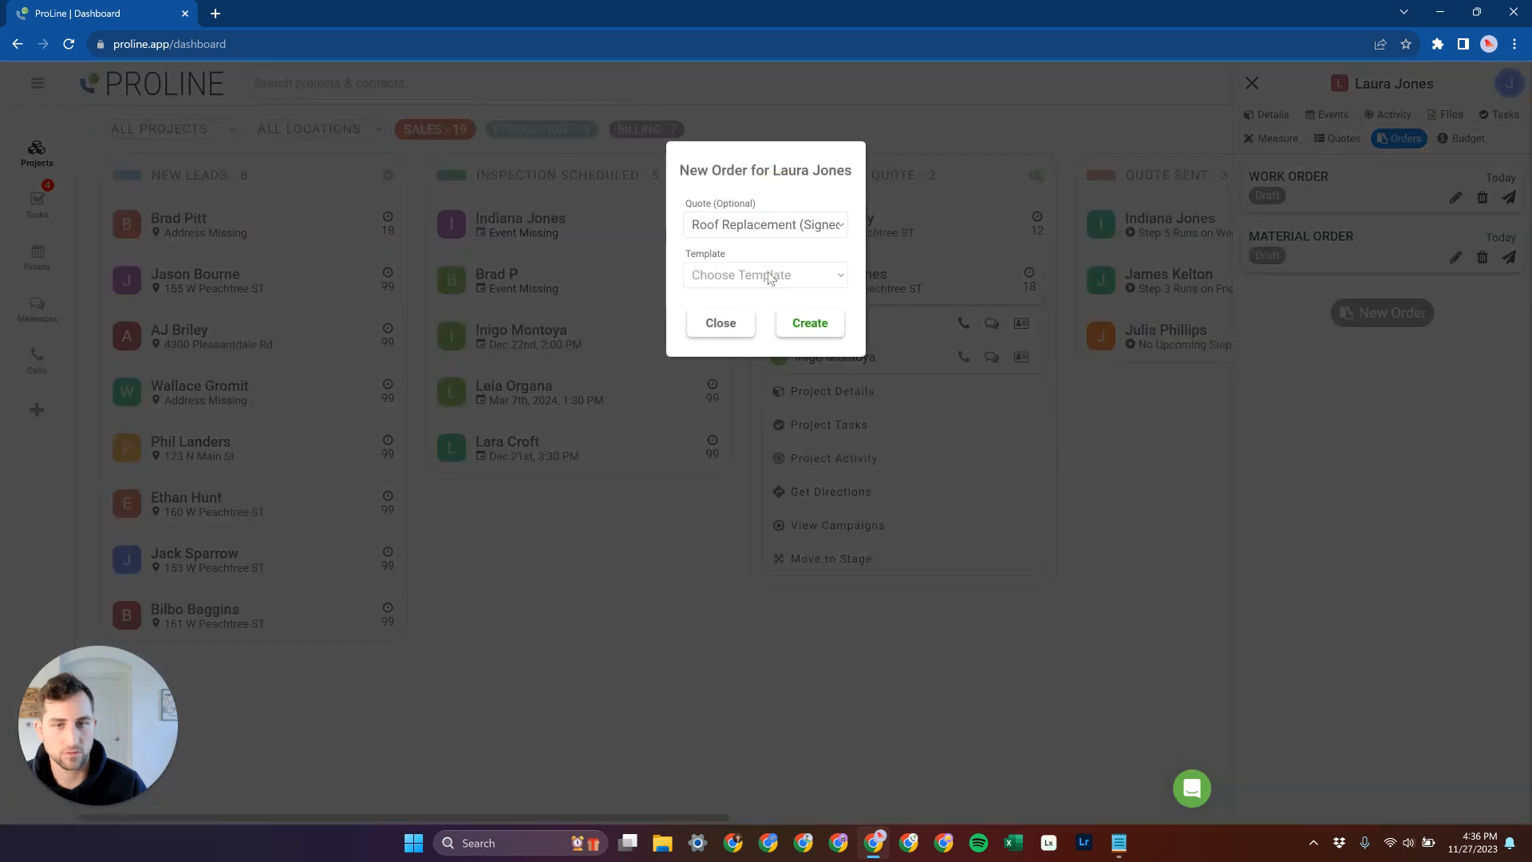
{"action": "left_click", "coordinate": [768, 276]}
{"action": "left_click", "coordinate": [793, 317]}
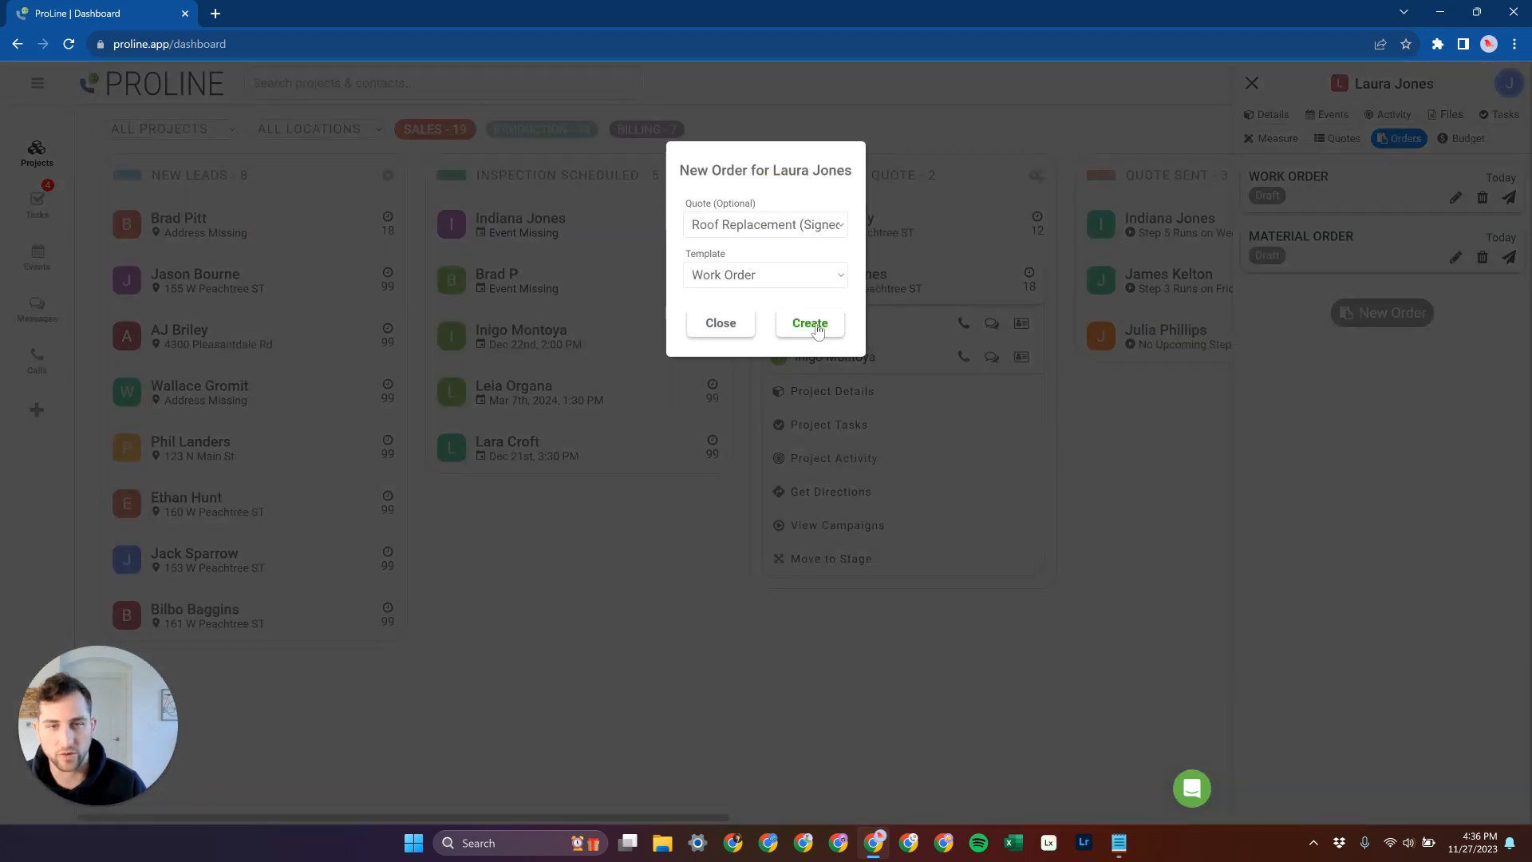
{"action": "left_click", "coordinate": [820, 331]}
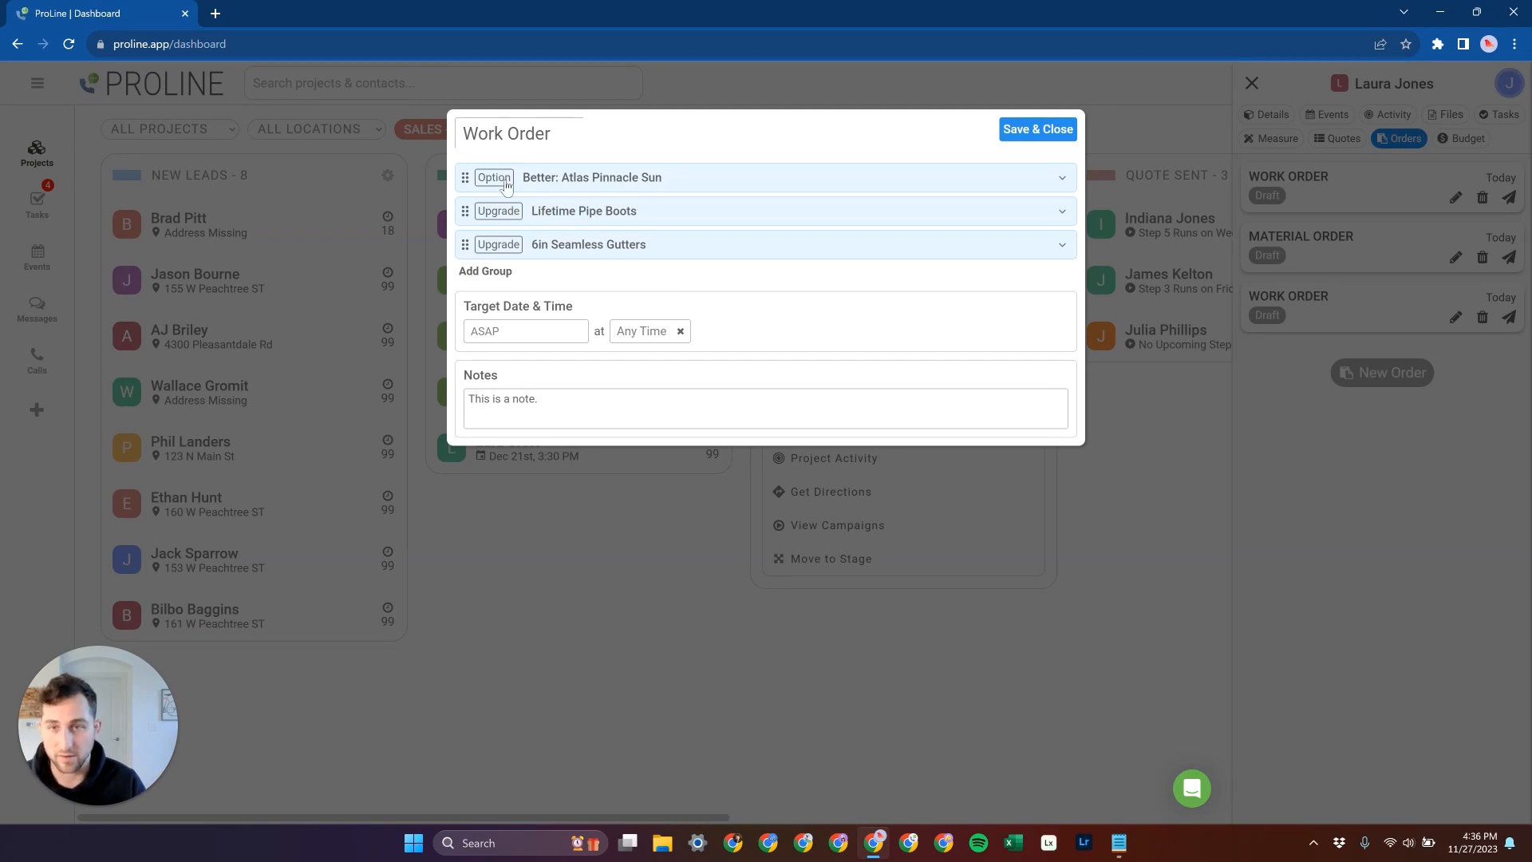
Review the line items of the Better: Atlas Pinnacle Sun option and the Lifetime Pipe Boots and 6in Seamless Gutters upgrades
{"action": "left_click", "coordinate": [1062, 179]}
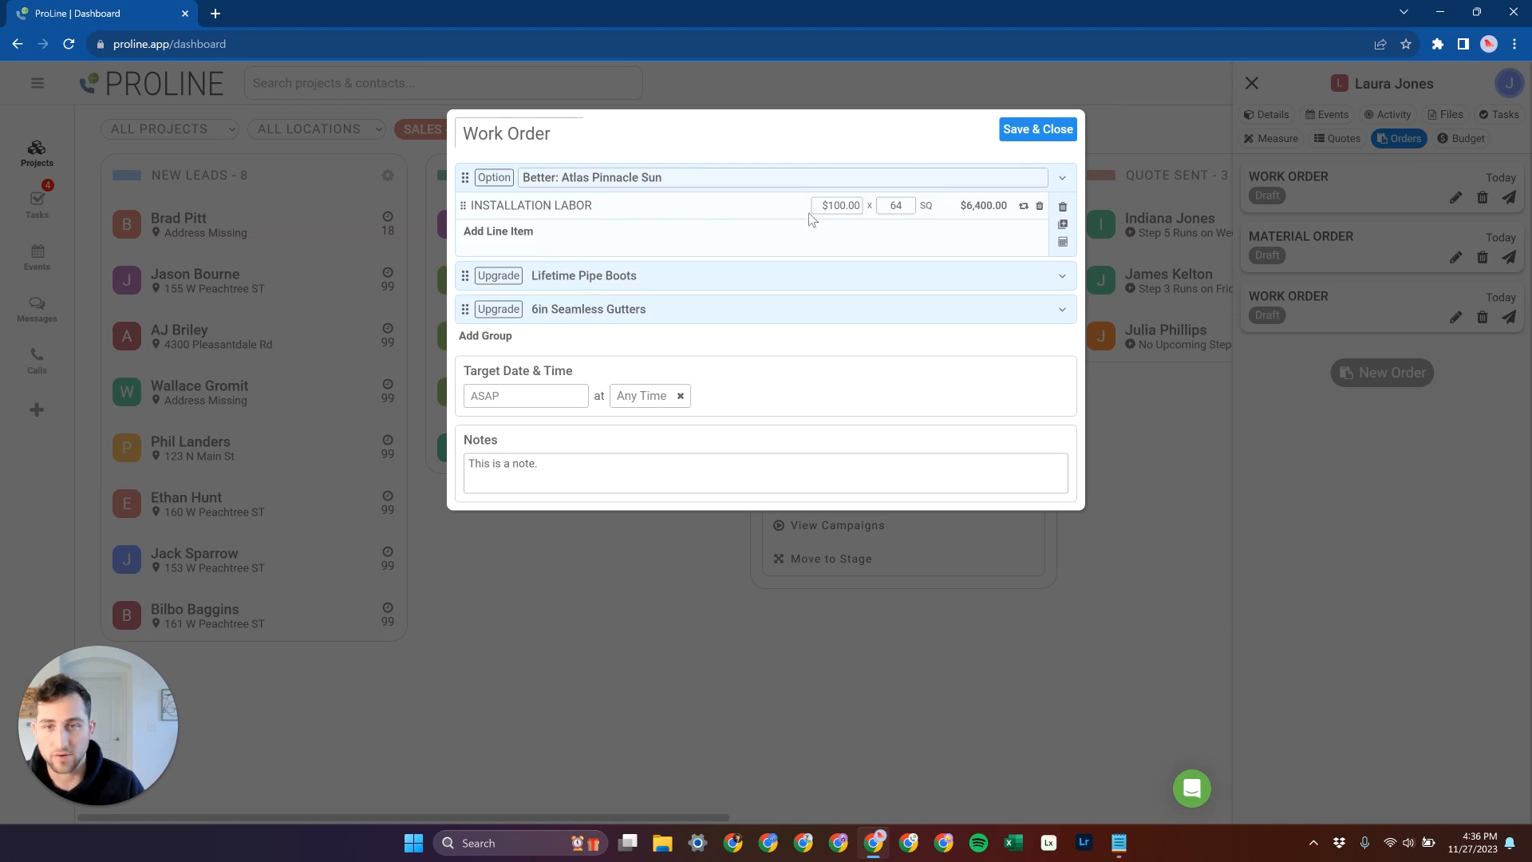
{"action": "left_click", "coordinate": [1062, 276]}
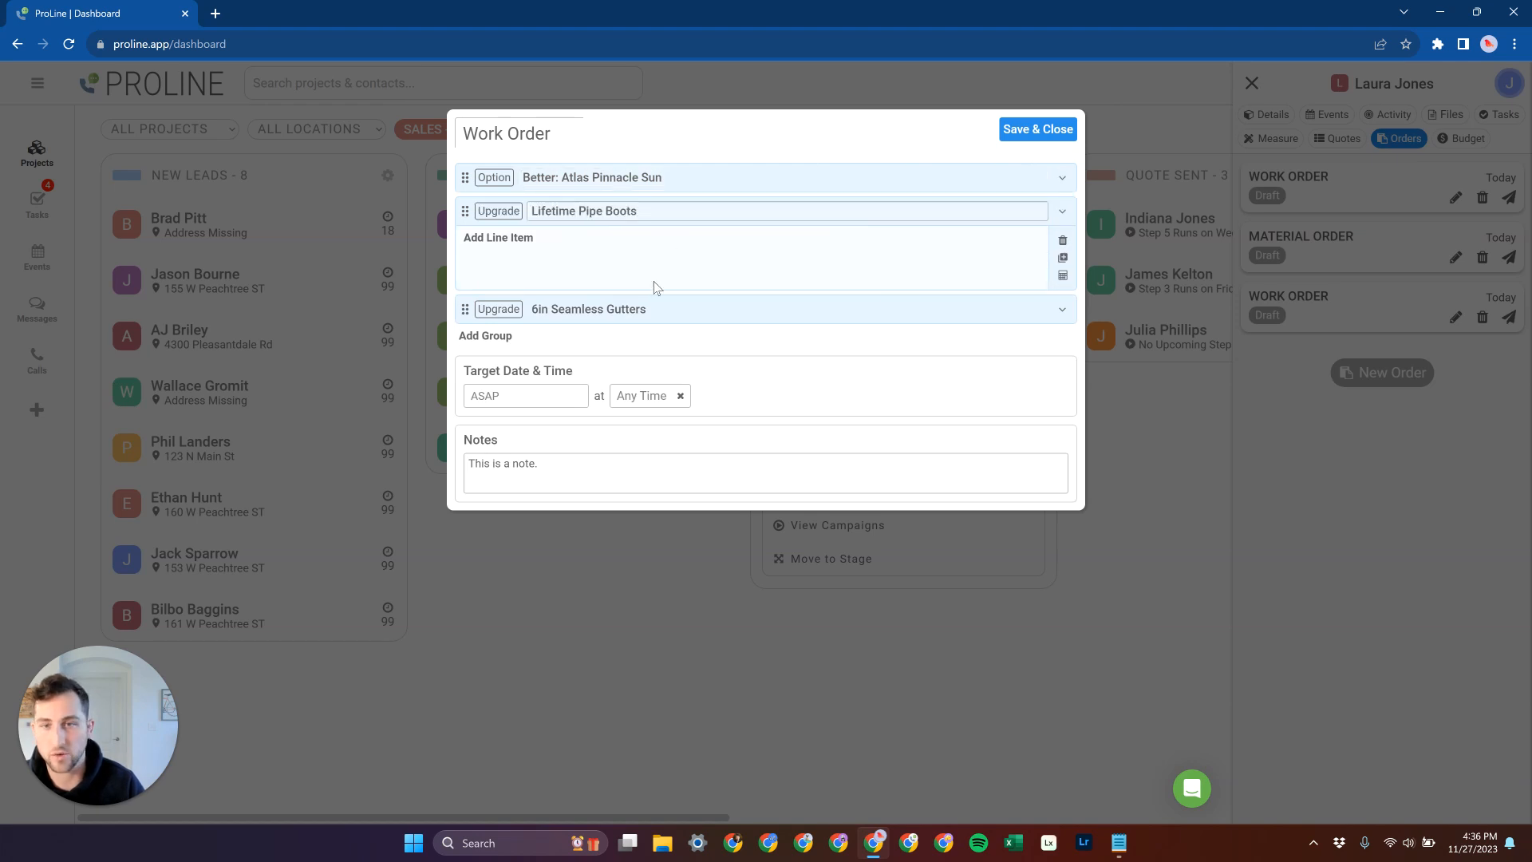
{"action": "left_click", "coordinate": [1063, 310]}
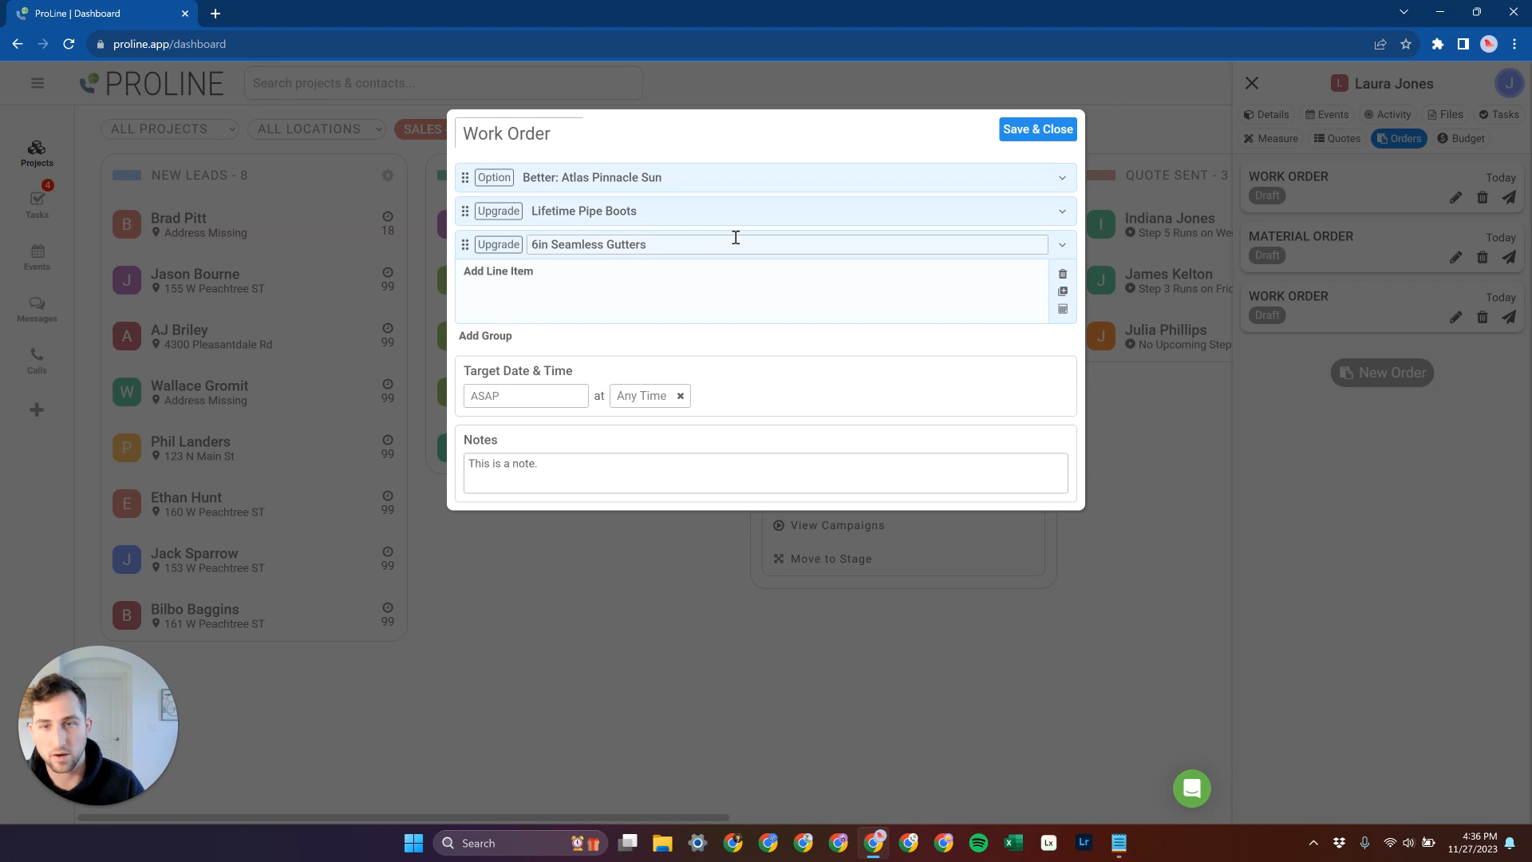
{"action": "left_click", "coordinate": [1063, 211]}
{"action": "left_click", "coordinate": [1065, 213]}
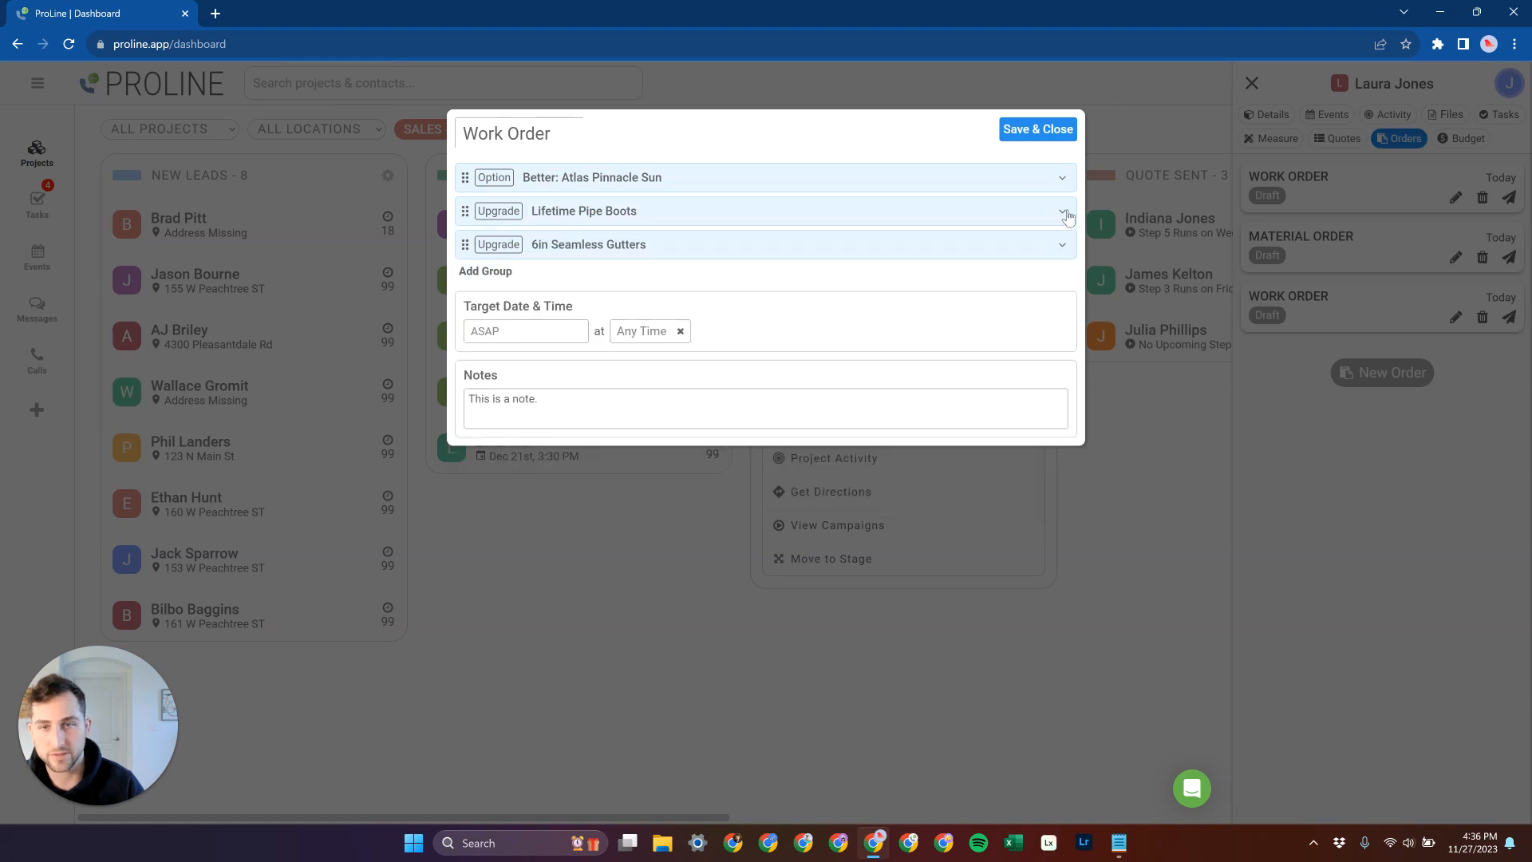
{"action": "left_click", "coordinate": [1063, 212]}
{"action": "left_click", "coordinate": [1063, 212]}
Set the work order's target date to Wed, Nov 22nd, 2023, try 10:00 am as the time, and clear it to Any Time
{"action": "left_click", "coordinate": [528, 332]}
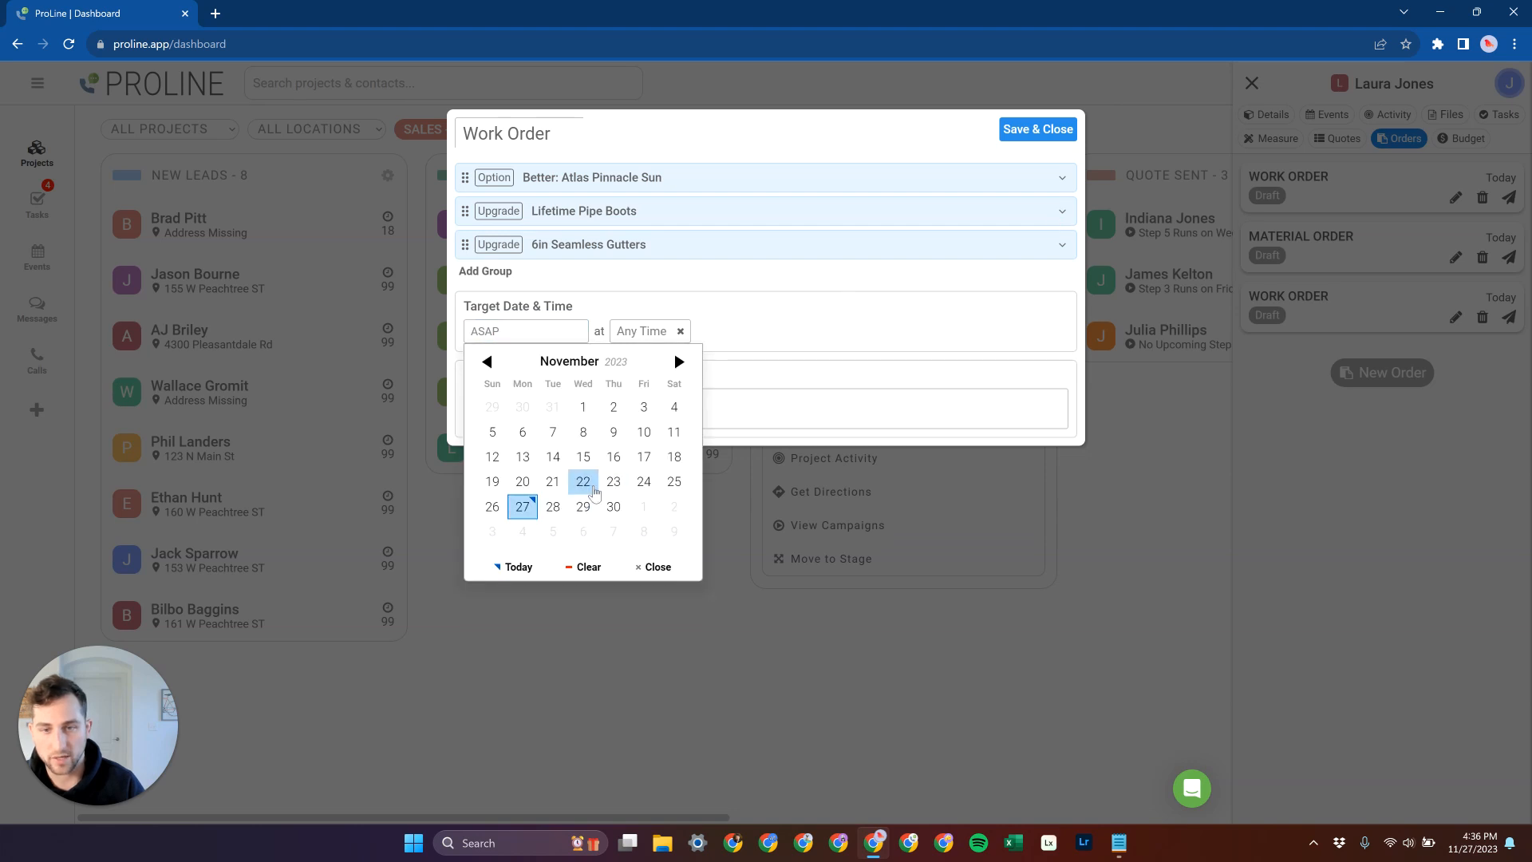
{"action": "left_click", "coordinate": [583, 481]}
{"action": "left_click", "coordinate": [648, 339]}
{"action": "left_click_drag", "start_coordinate": [547, 362], "coordinate": [608, 367]}
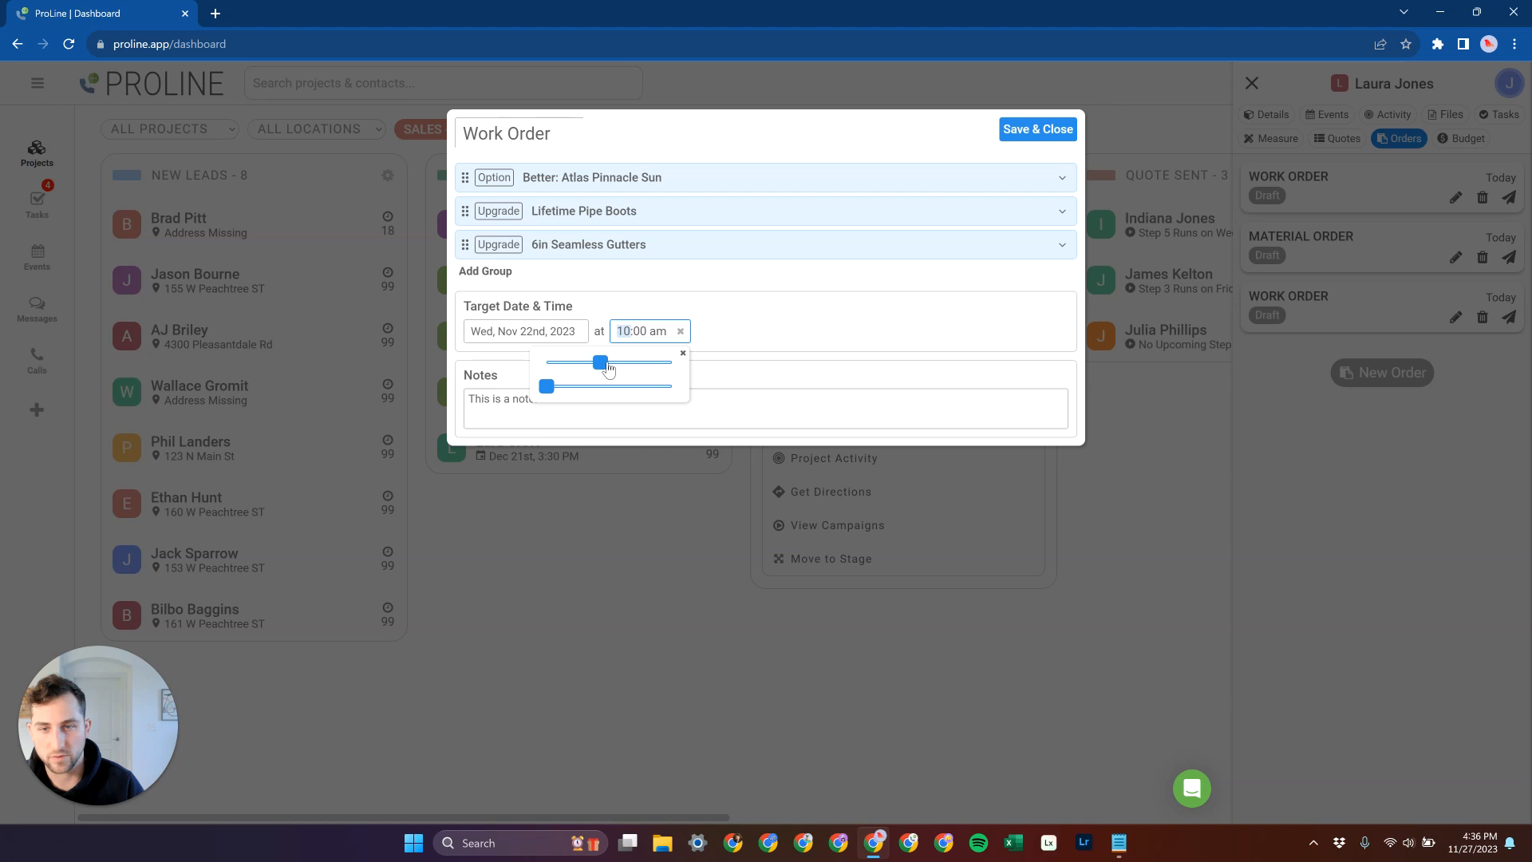
{"action": "left_click", "coordinate": [664, 288]}
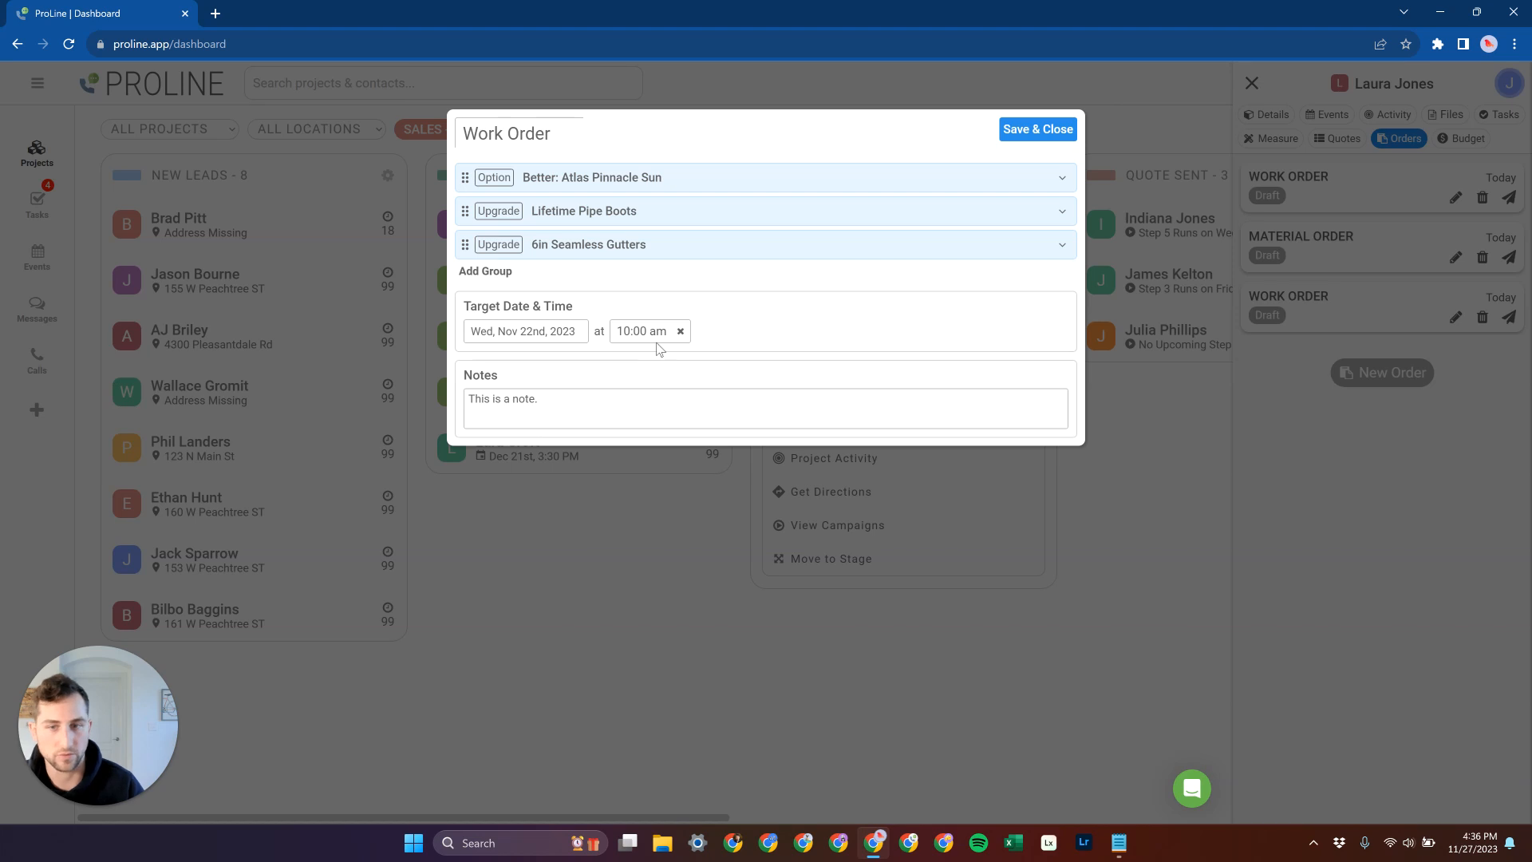
{"action": "left_click", "coordinate": [680, 331]}
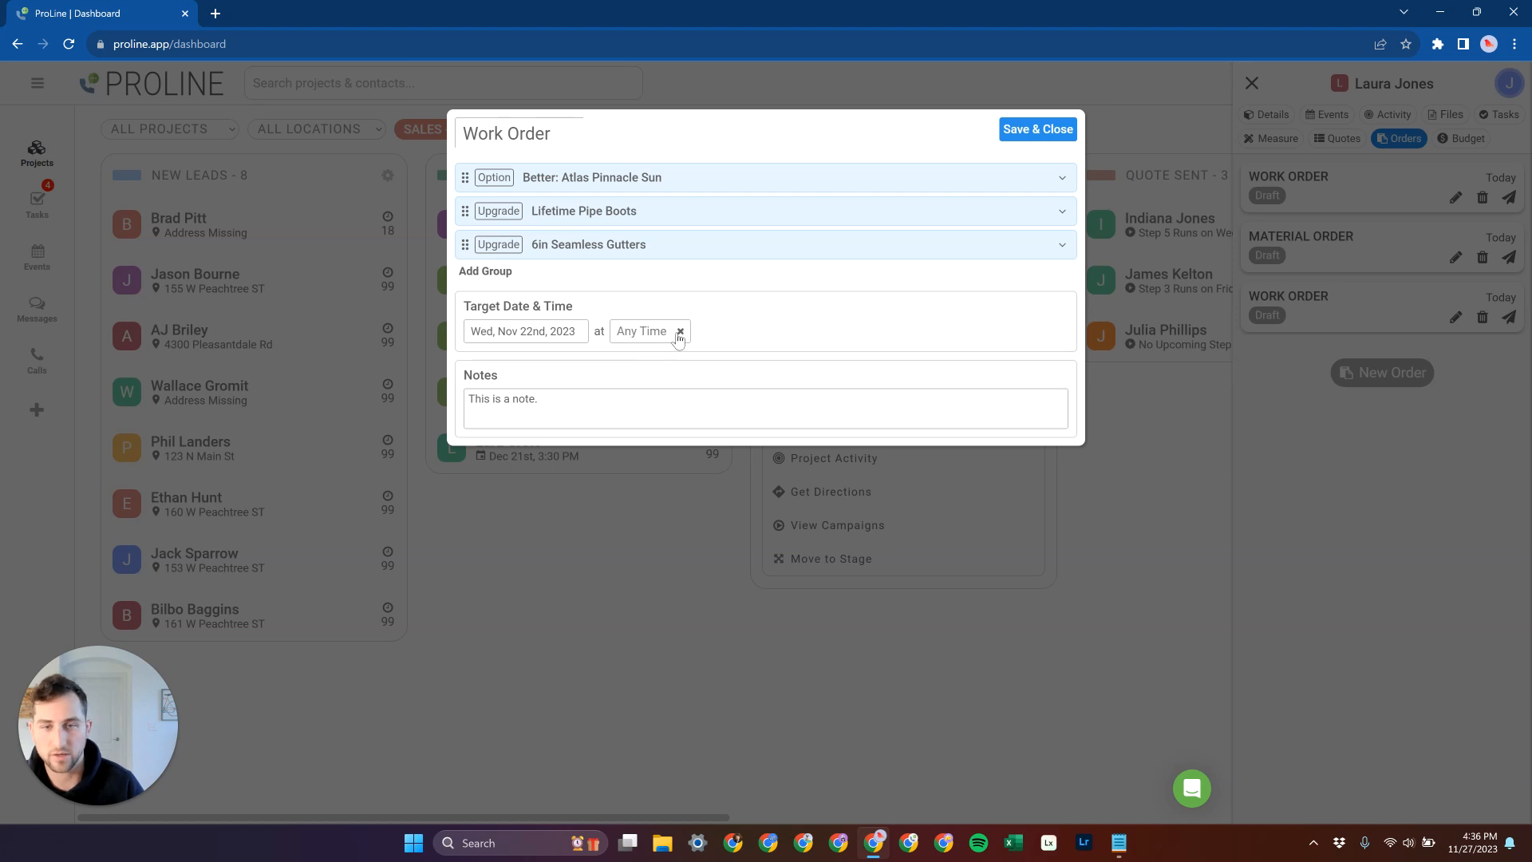
Check the work order's note, and save and close the order
{"action": "left_click_drag", "start_coordinate": [583, 403], "coordinate": [454, 405]}
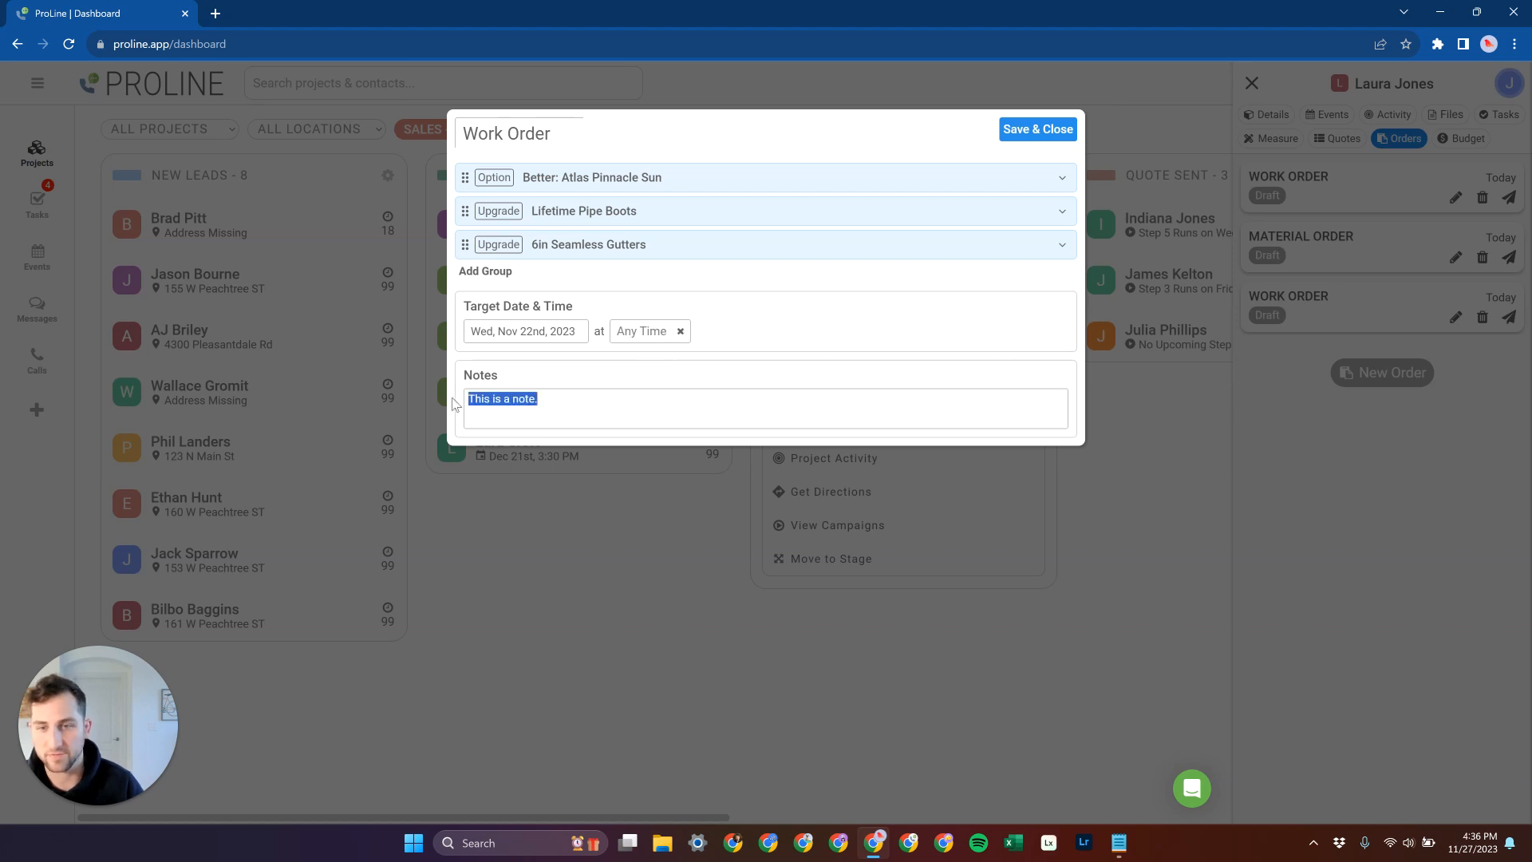
{"action": "left_click", "coordinate": [525, 391]}
{"action": "left_click_drag", "start_coordinate": [557, 398], "coordinate": [459, 403]}
{"action": "left_click", "coordinate": [824, 333]}
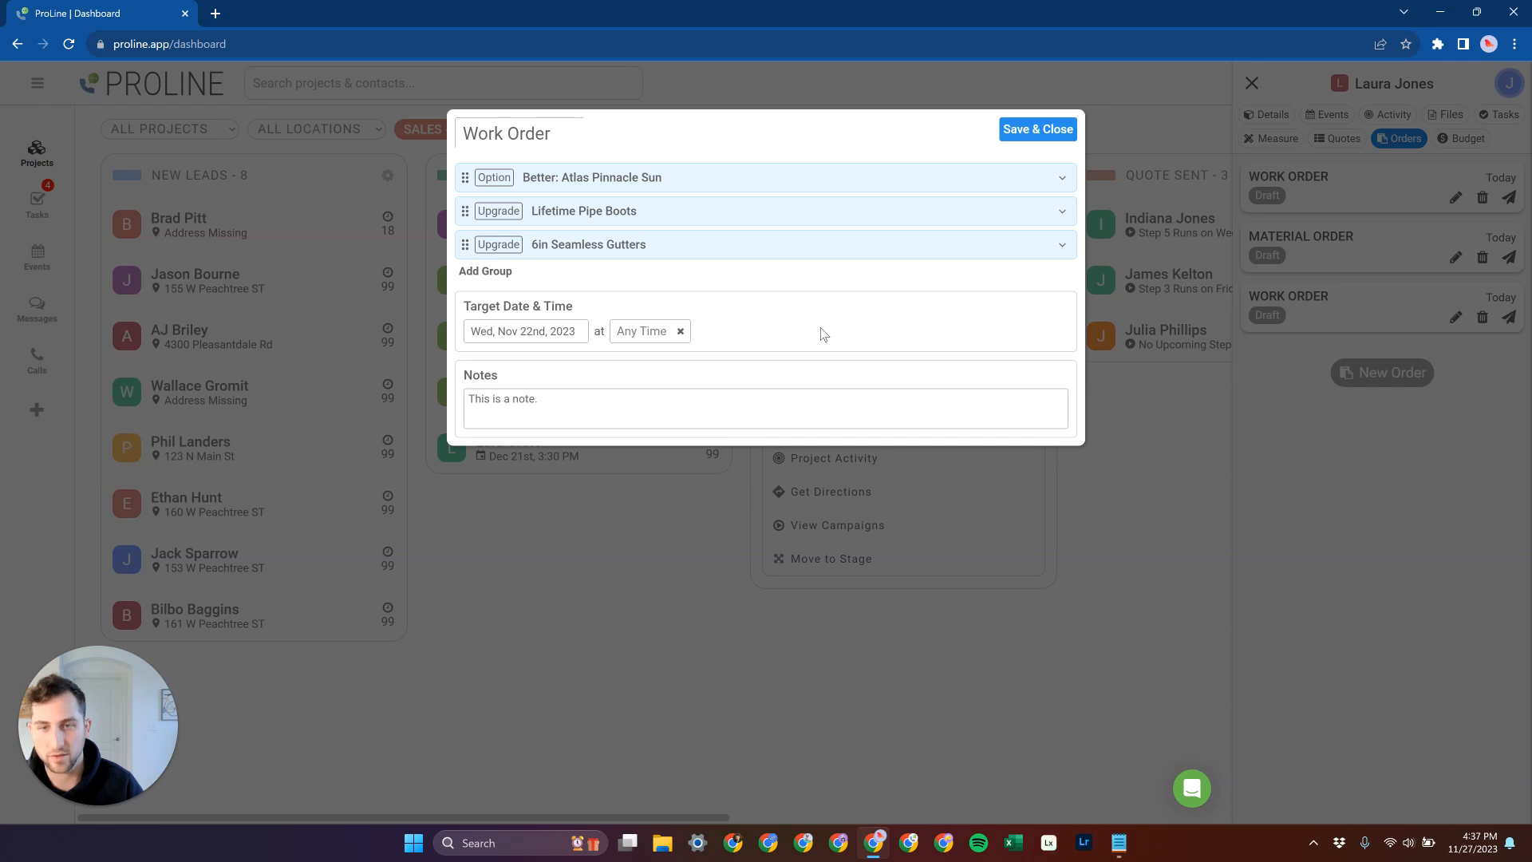
{"action": "left_click", "coordinate": [1037, 131]}
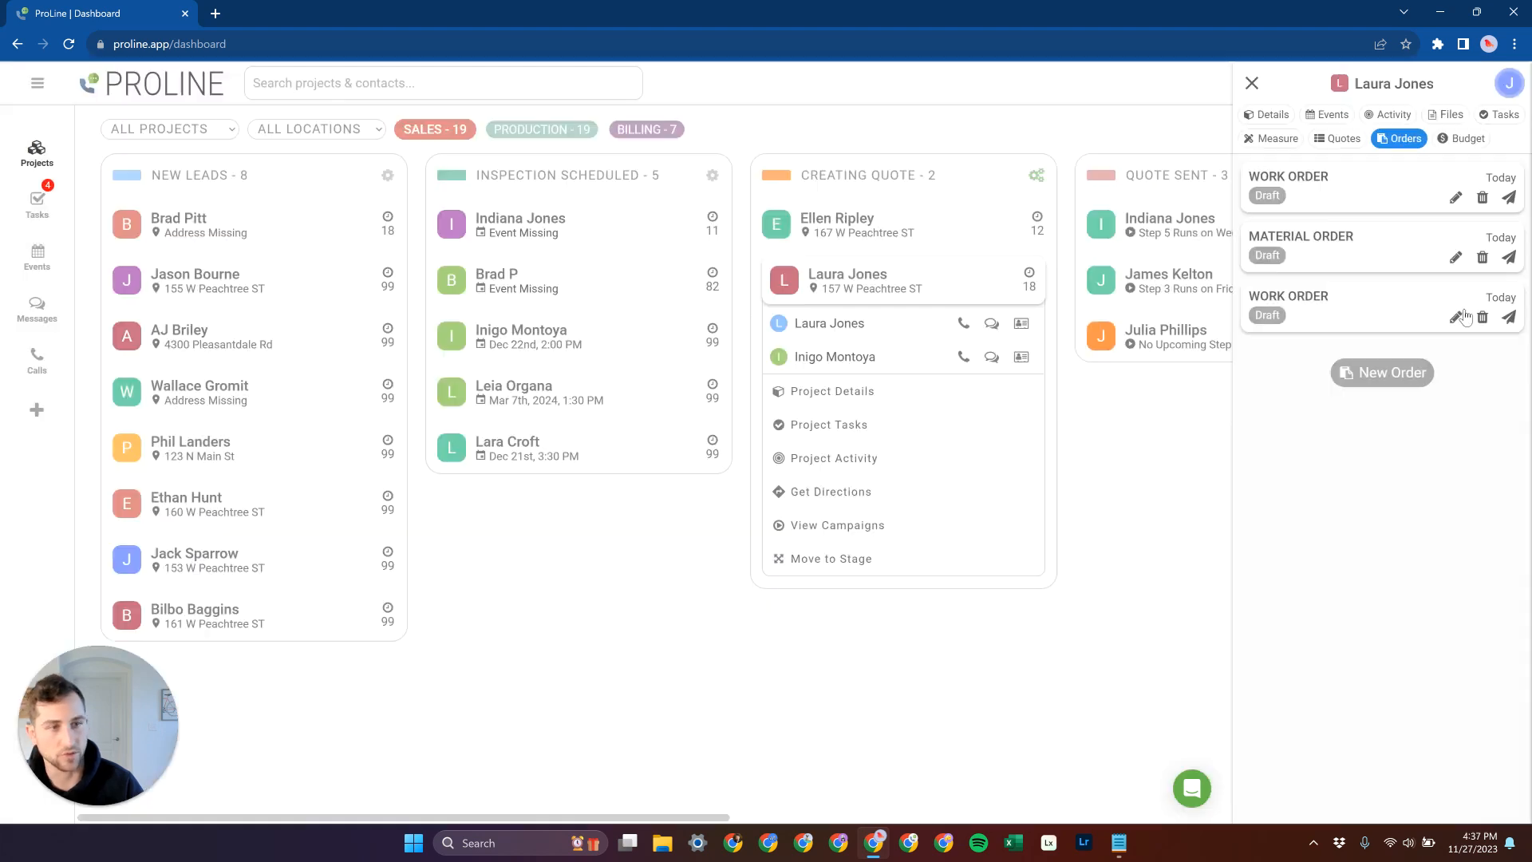
Start sending the newly created work order, expand its full text message, and open that message for editing
{"action": "left_click", "coordinate": [1509, 317]}
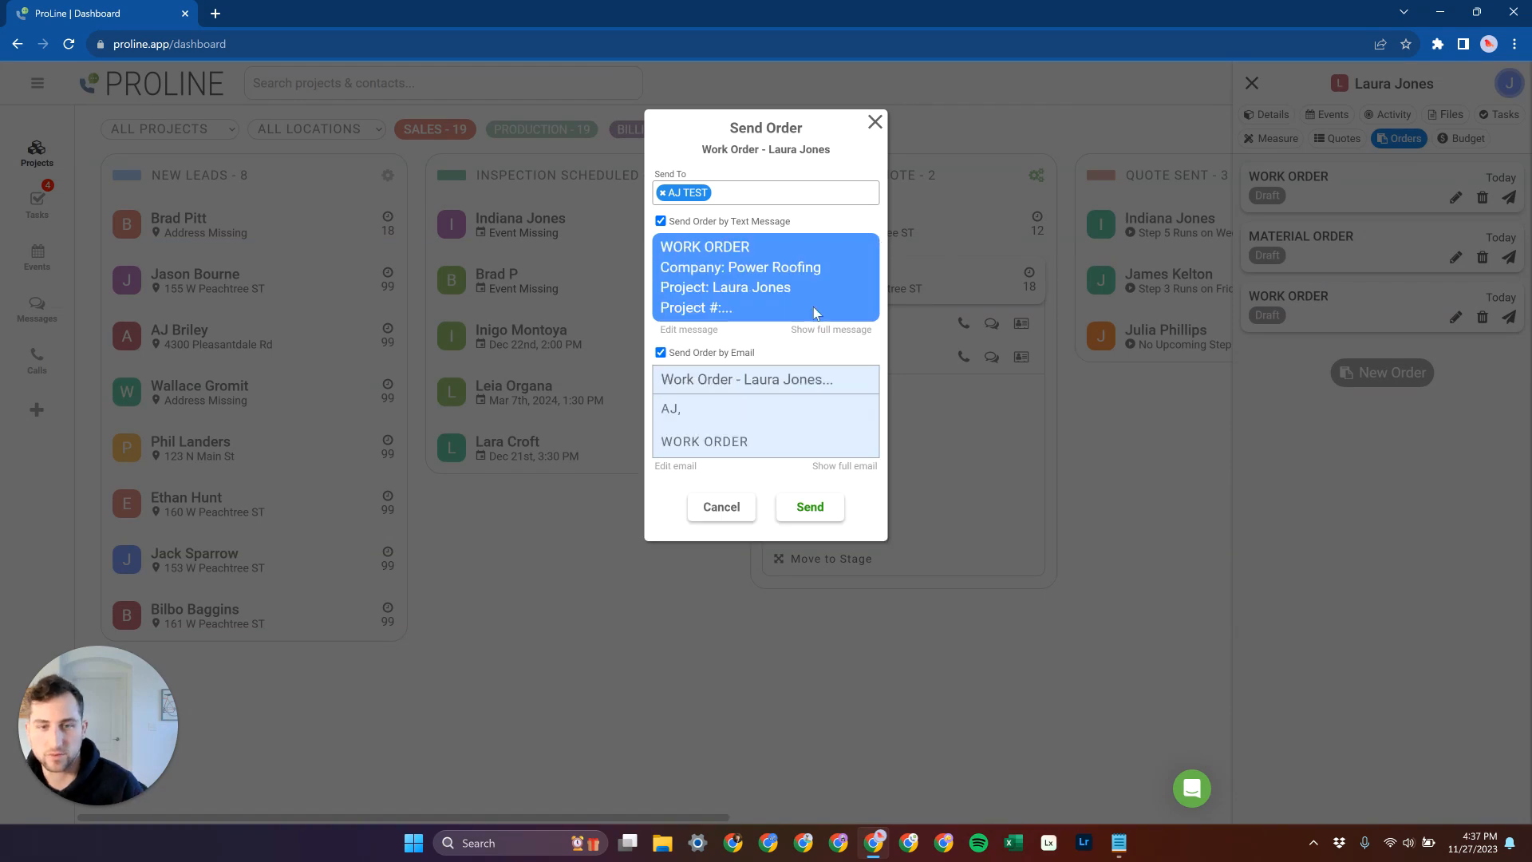
{"action": "left_click", "coordinate": [826, 340]}
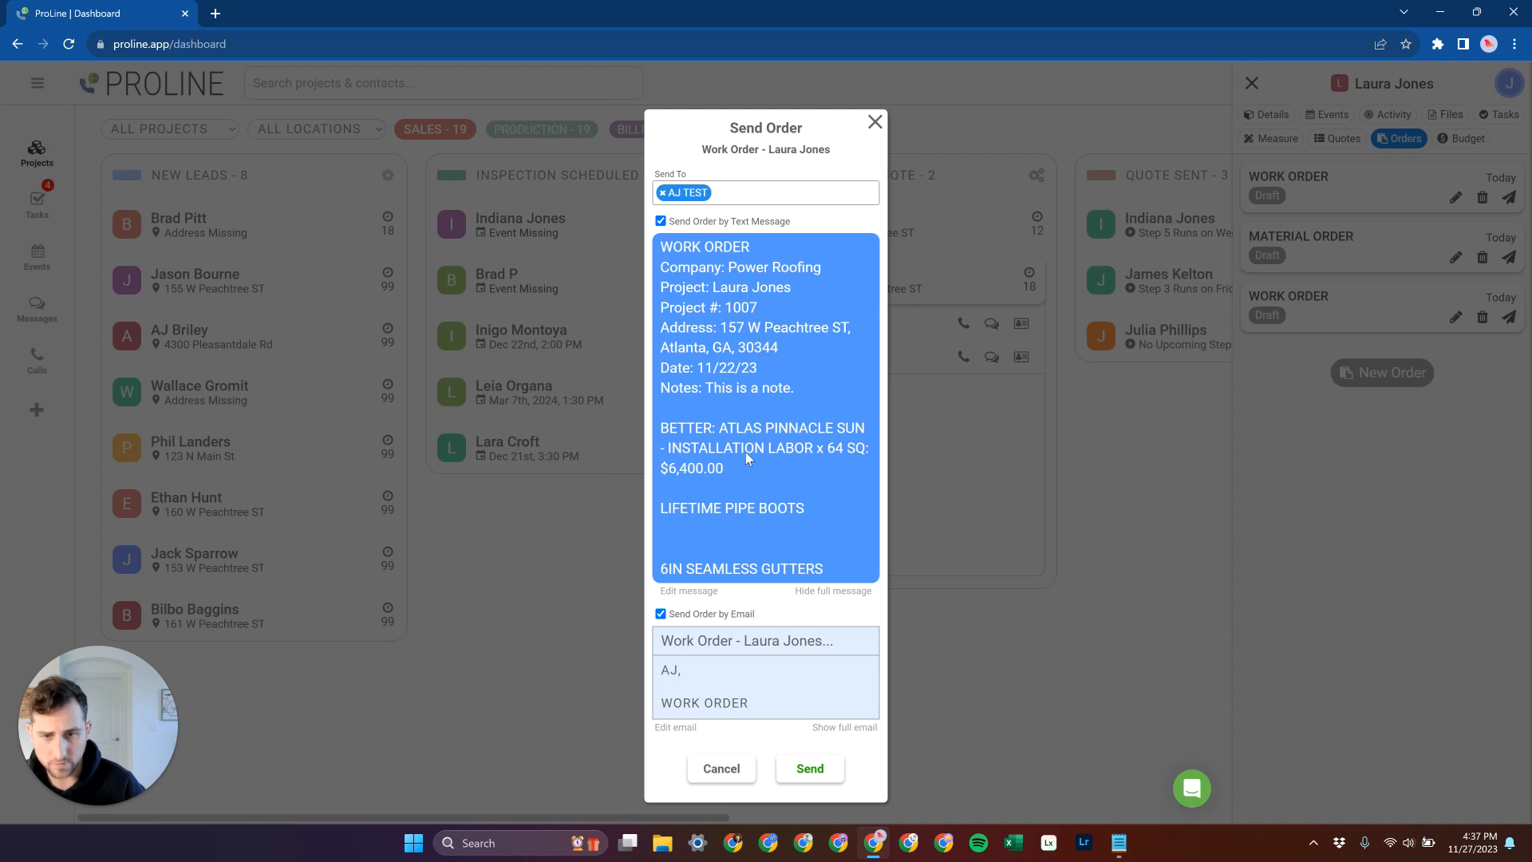
{"action": "left_click", "coordinate": [702, 597]}
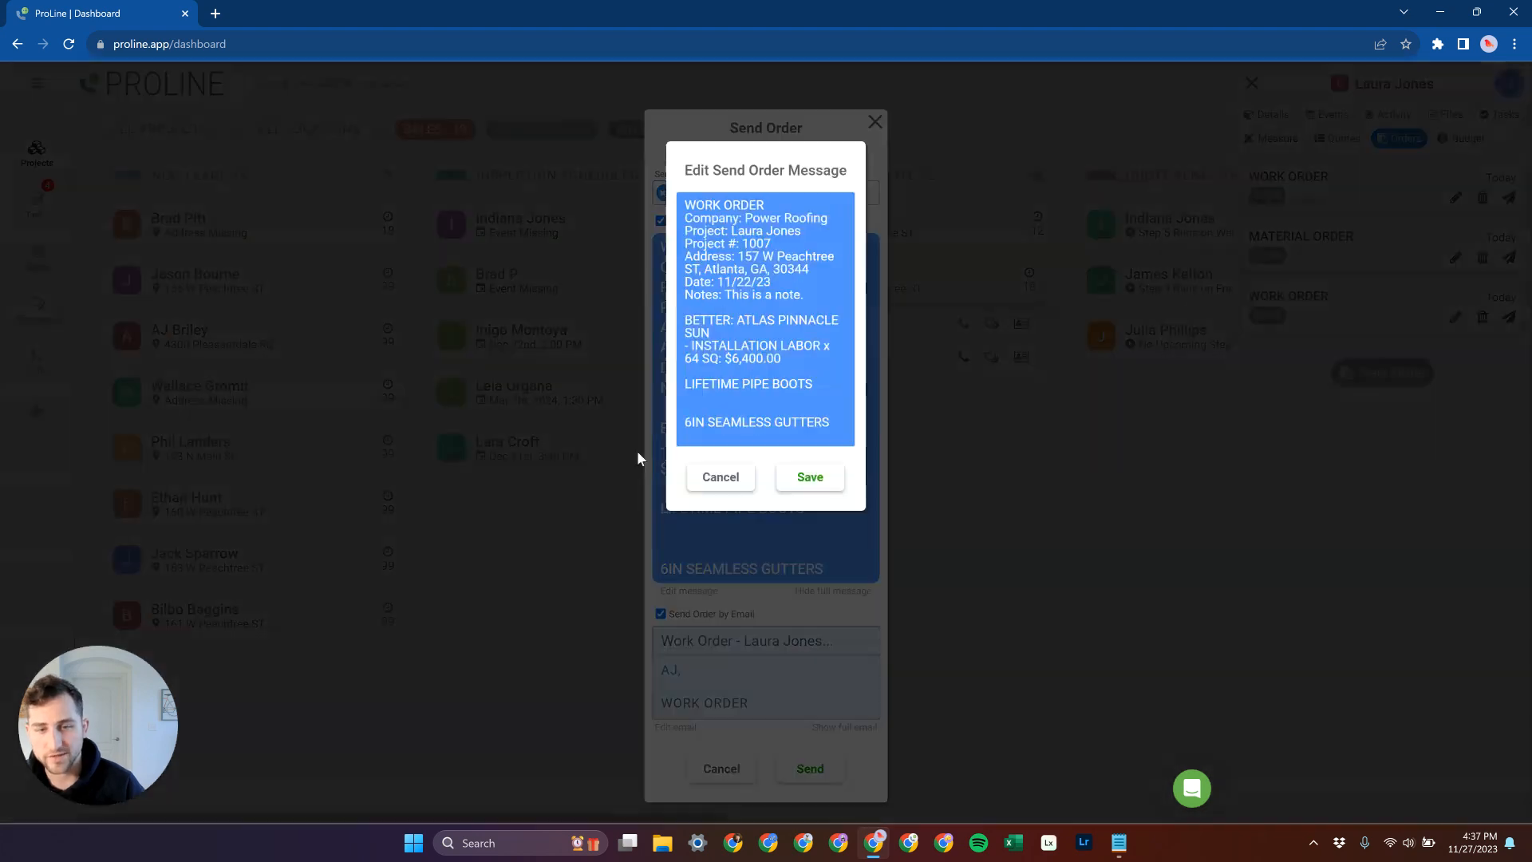
Examine the option, installation labor line and upgrade headings in the order's text message, and close the message editor
{"action": "left_click", "coordinate": [748, 375]}
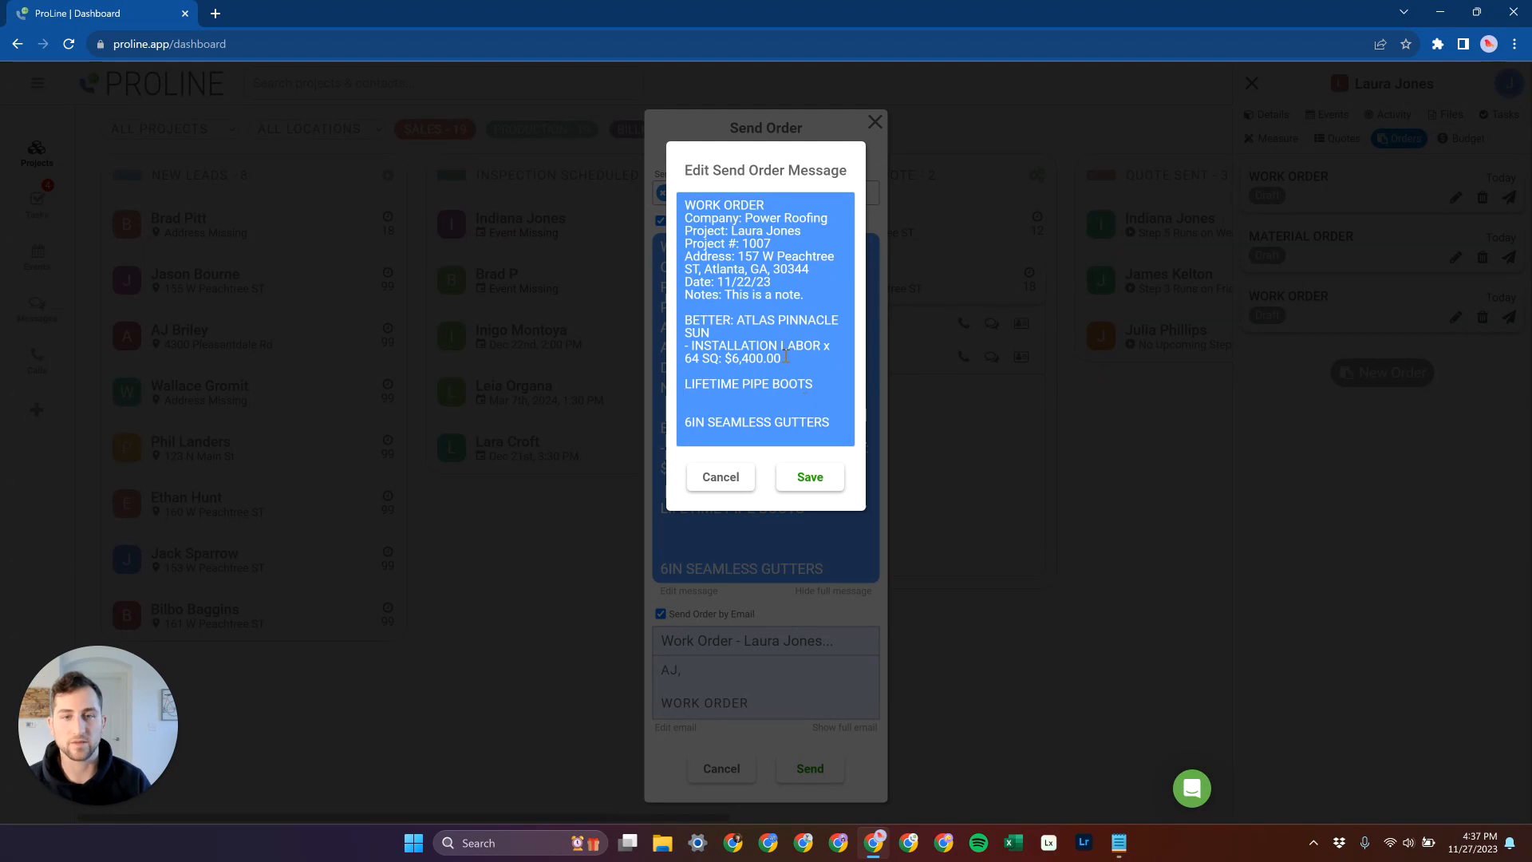
{"action": "left_click_drag", "start_coordinate": [799, 357], "coordinate": [678, 314]}
{"action": "left_click_drag", "start_coordinate": [767, 371], "coordinate": [678, 327]}
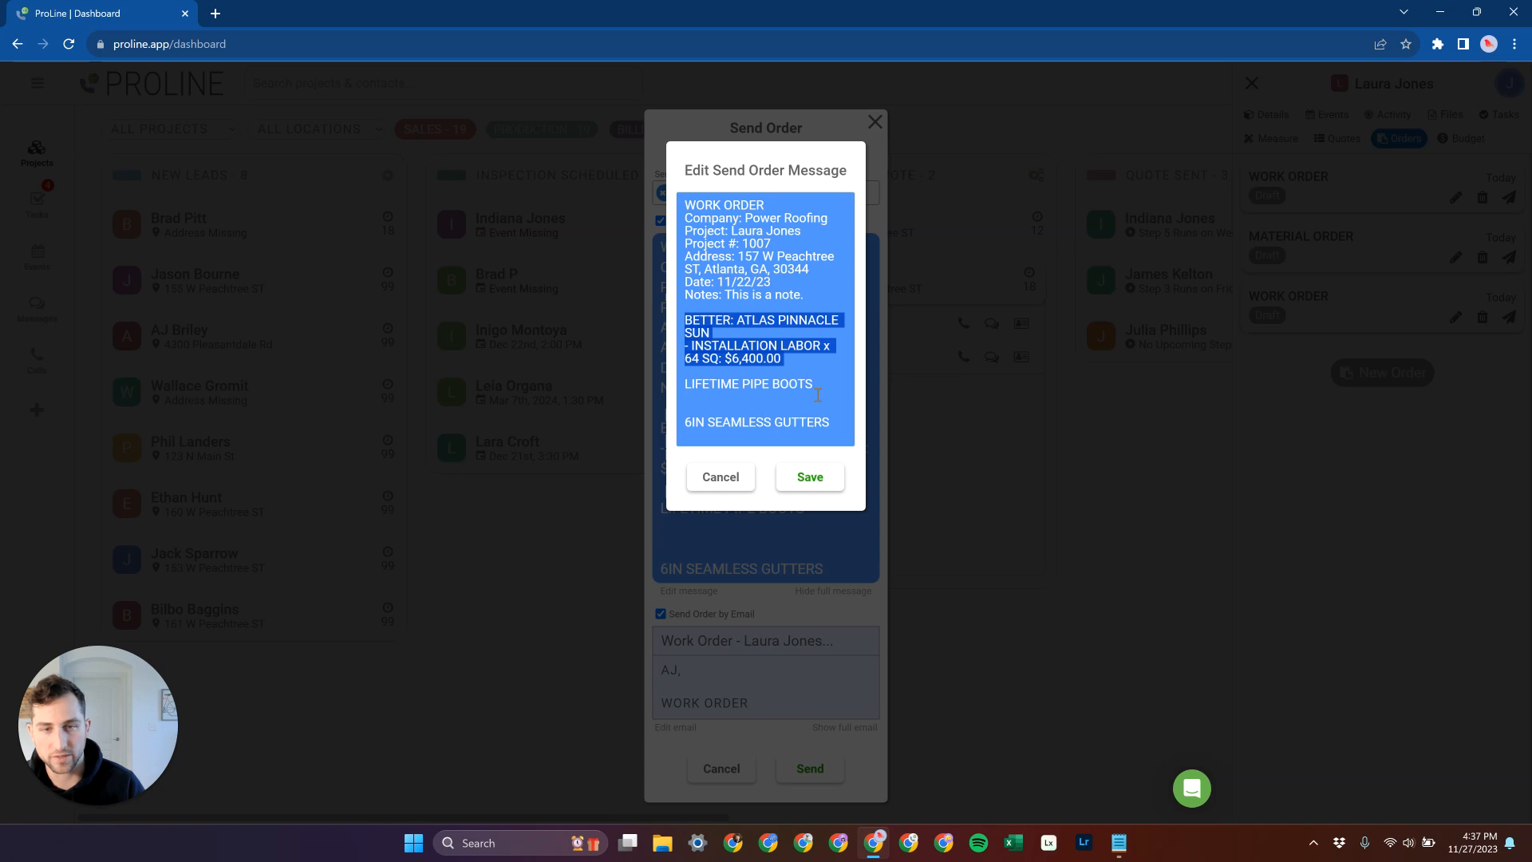
{"action": "left_click_drag", "start_coordinate": [816, 386], "coordinate": [664, 384]}
{"action": "left_click_drag", "start_coordinate": [840, 425], "coordinate": [674, 427]}
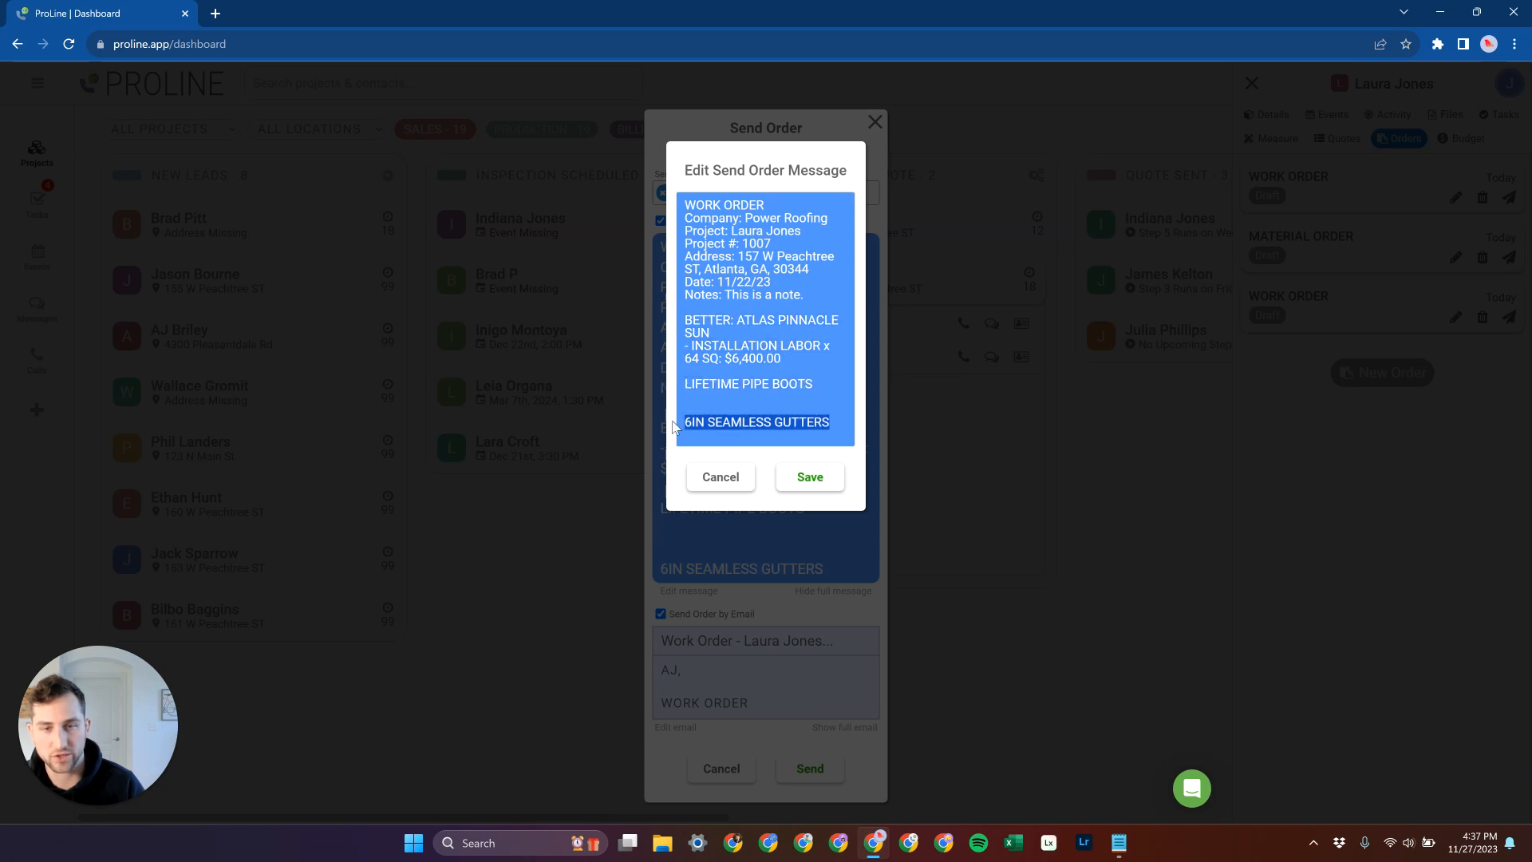
{"action": "left_click_drag", "start_coordinate": [784, 360], "coordinate": [677, 357]}
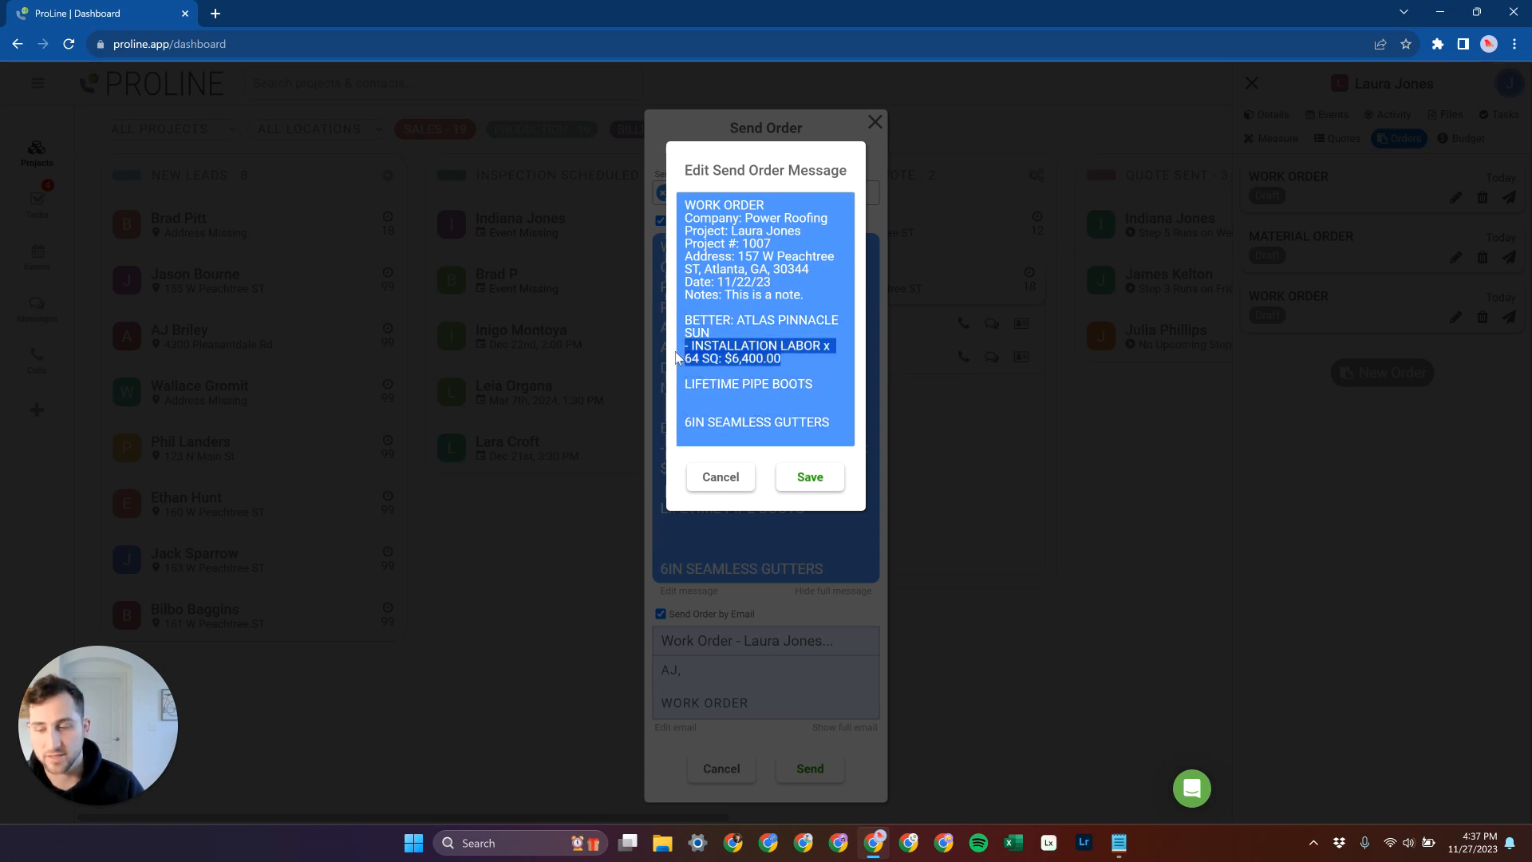
{"action": "left_click_drag", "start_coordinate": [772, 358], "coordinate": [686, 348]}
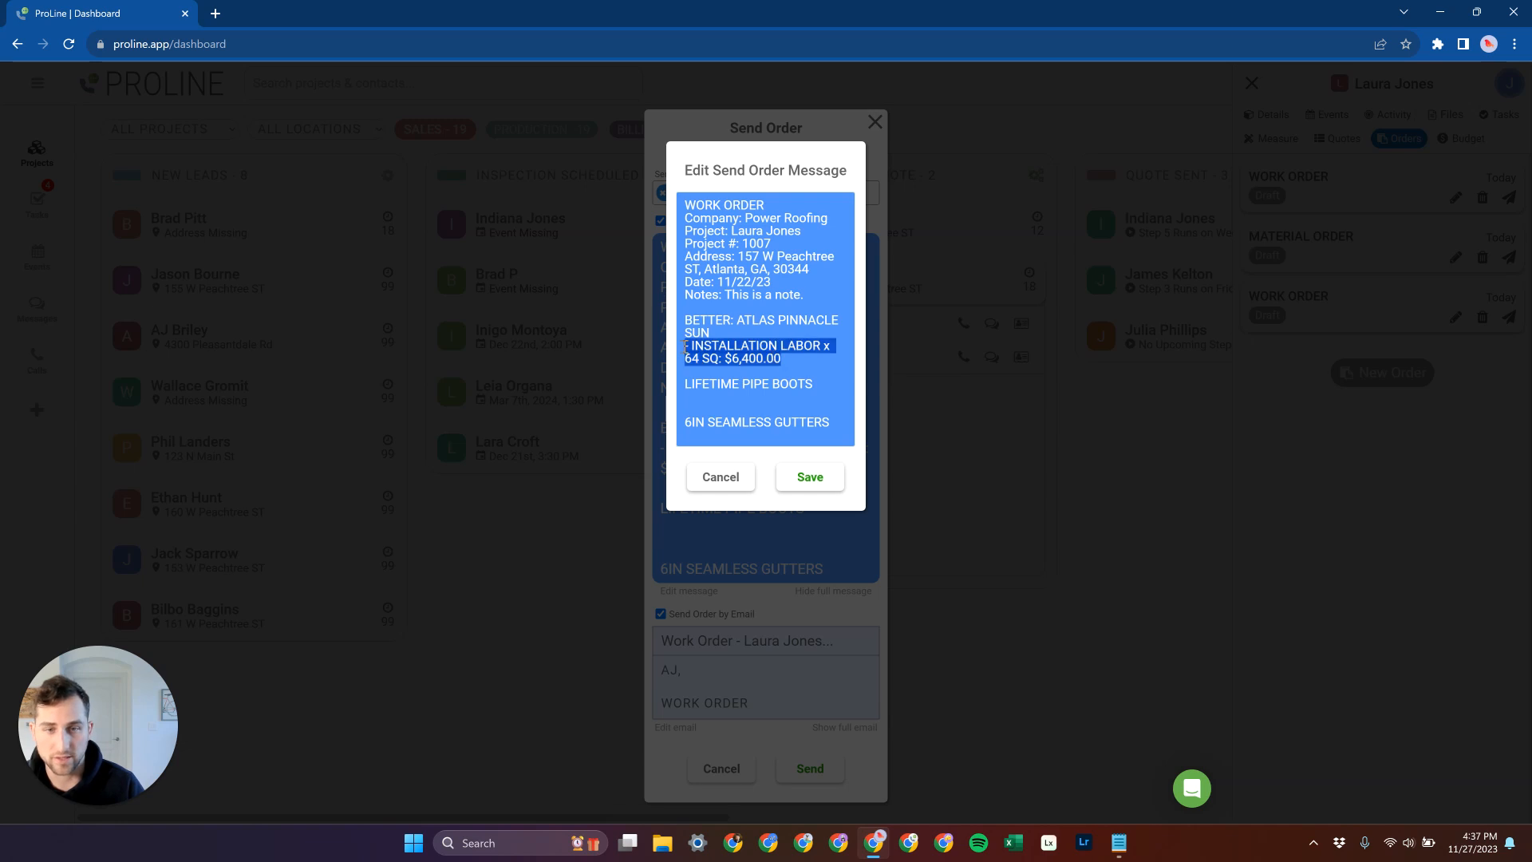
{"action": "left_click", "coordinate": [754, 327]}
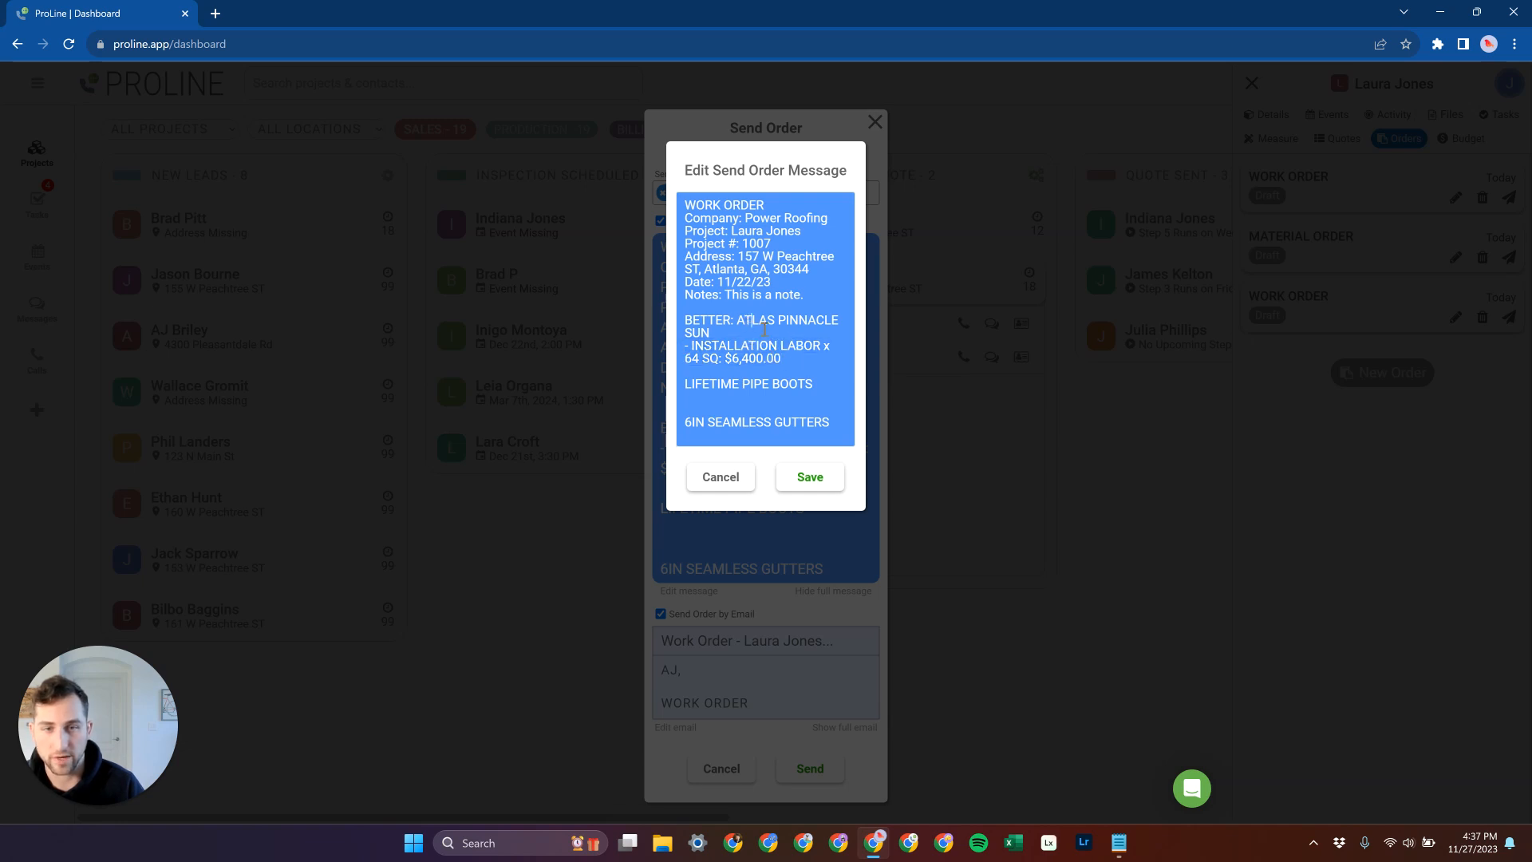
{"action": "triple_click", "coordinate": [681, 328]}
{"action": "left_click", "coordinate": [794, 370]}
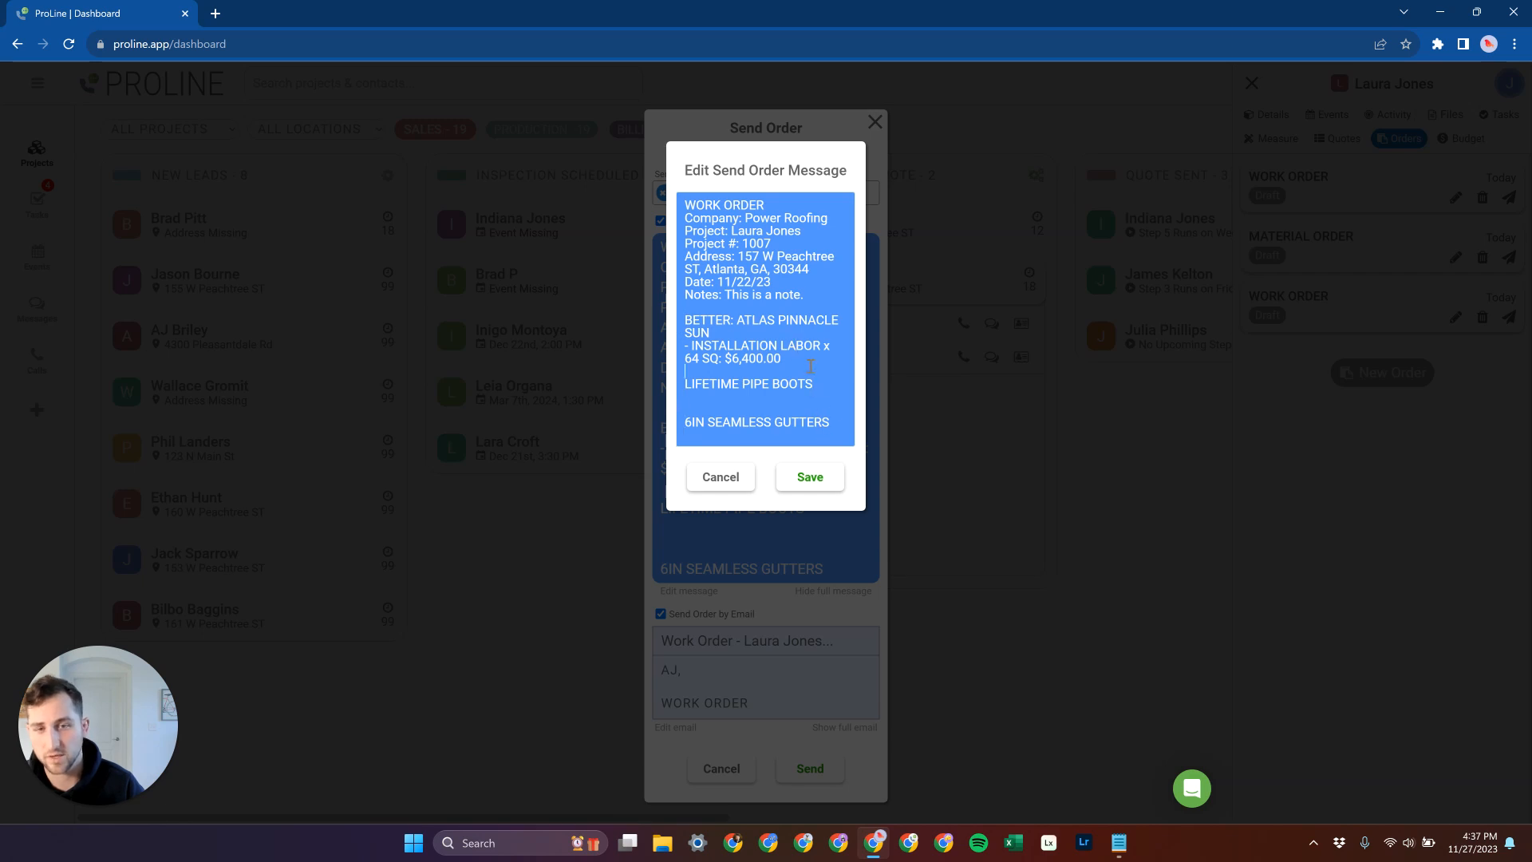
{"action": "left_click", "coordinate": [796, 385]}
{"action": "left_click", "coordinate": [779, 475]}
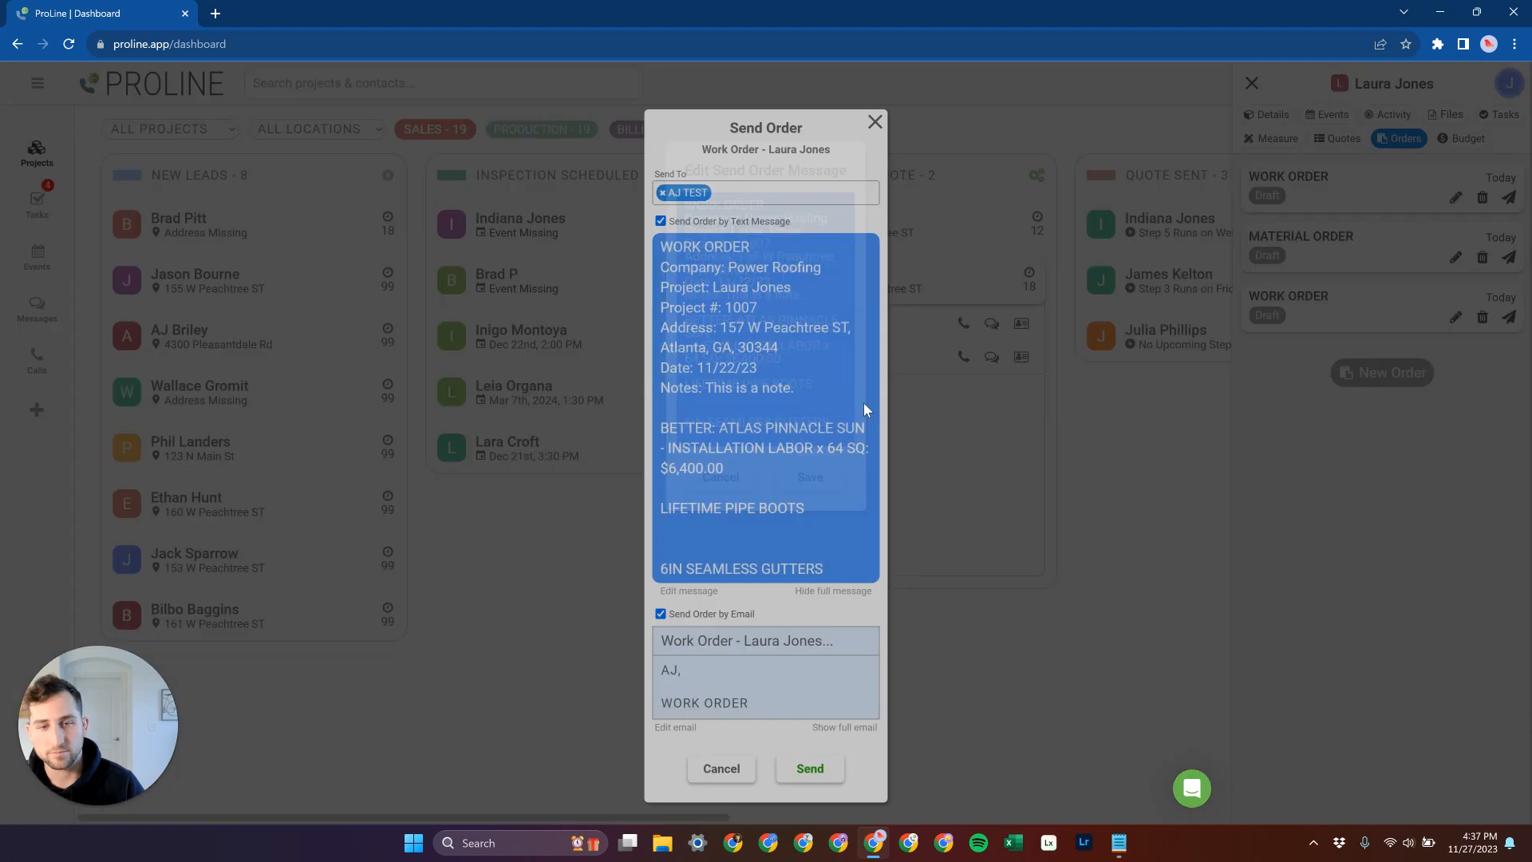
Collapse the text message, review the full order email, and close the email preview
{"action": "left_click", "coordinate": [804, 590]}
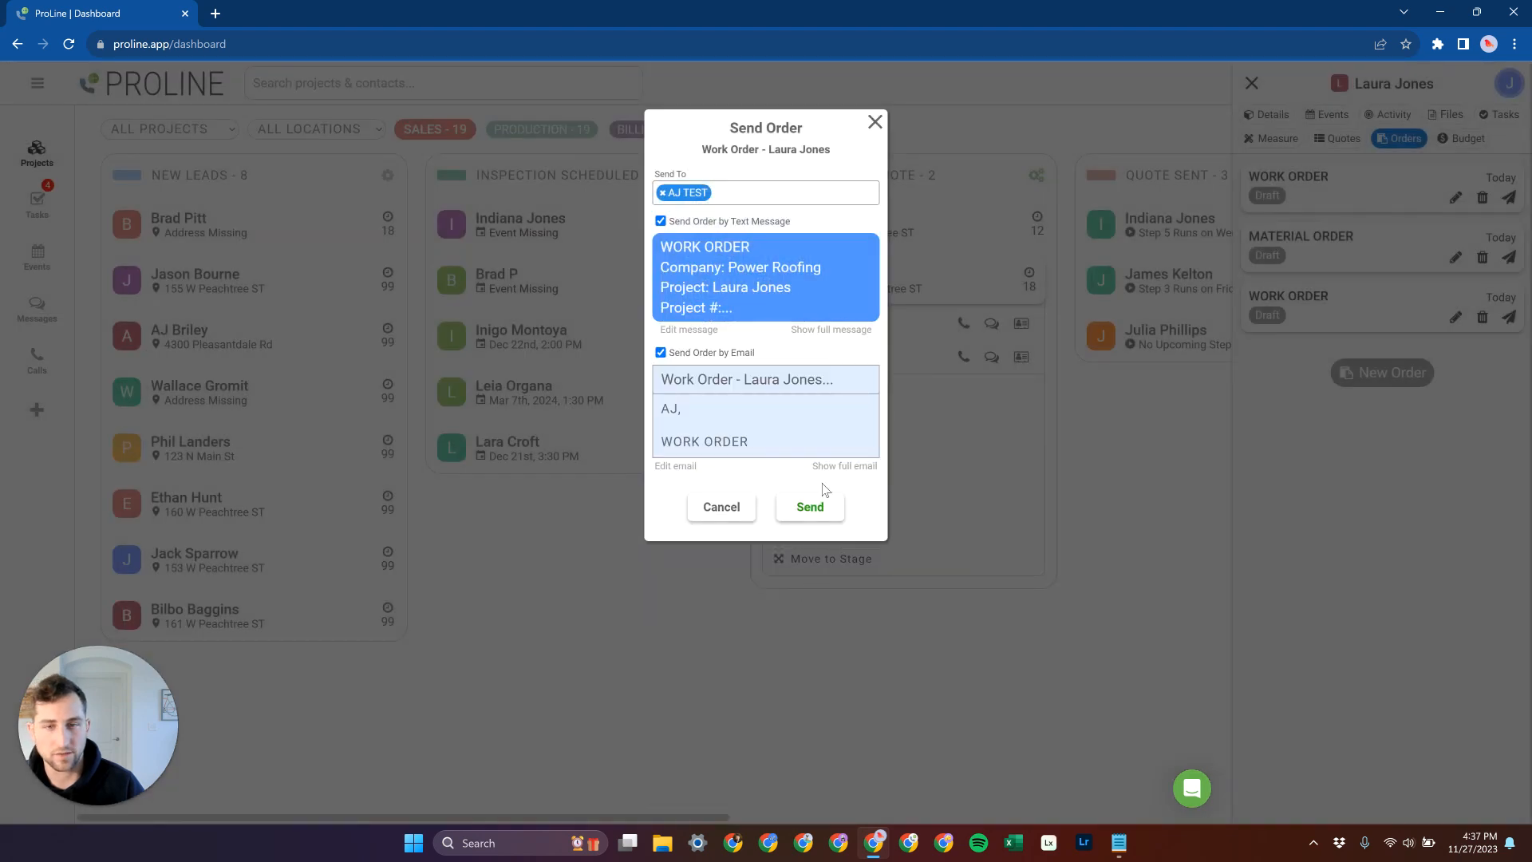
{"action": "left_click", "coordinate": [838, 470]}
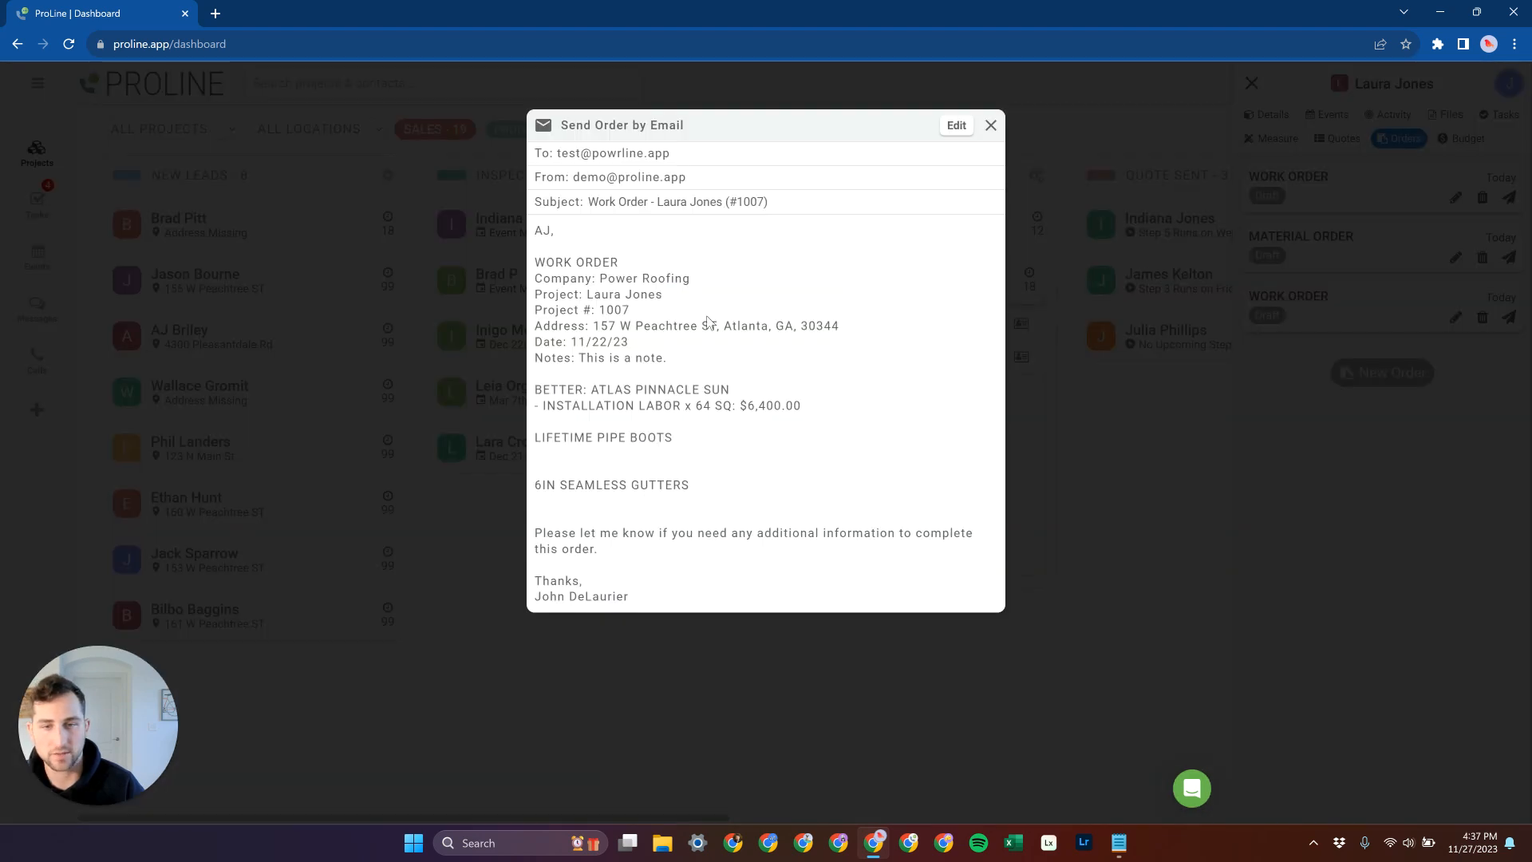
{"action": "left_click", "coordinate": [991, 127]}
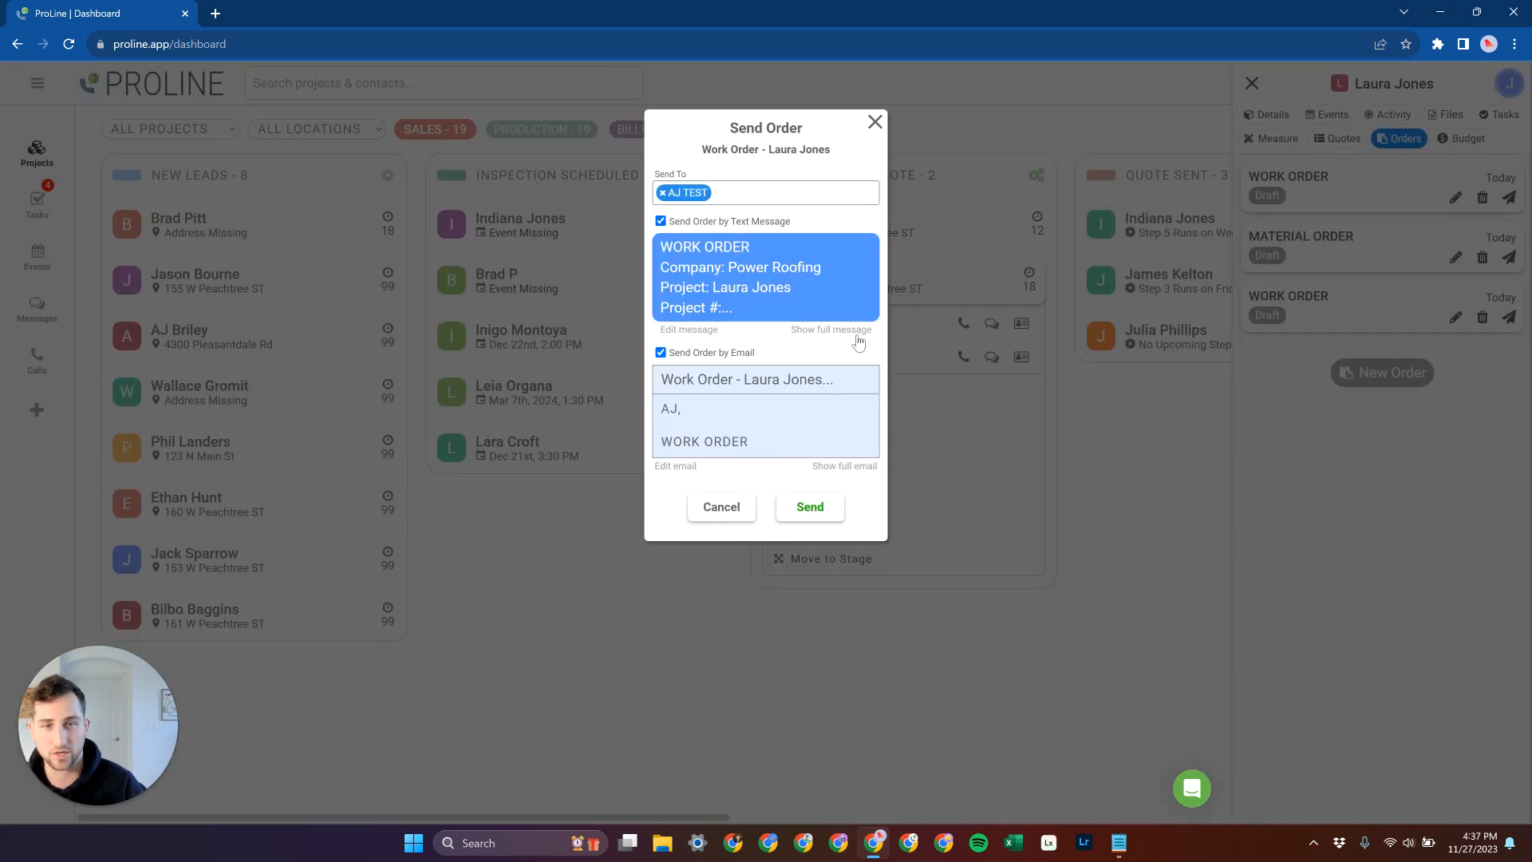
Replace the order's recipient with the project's second contact
{"action": "left_click", "coordinate": [662, 193]}
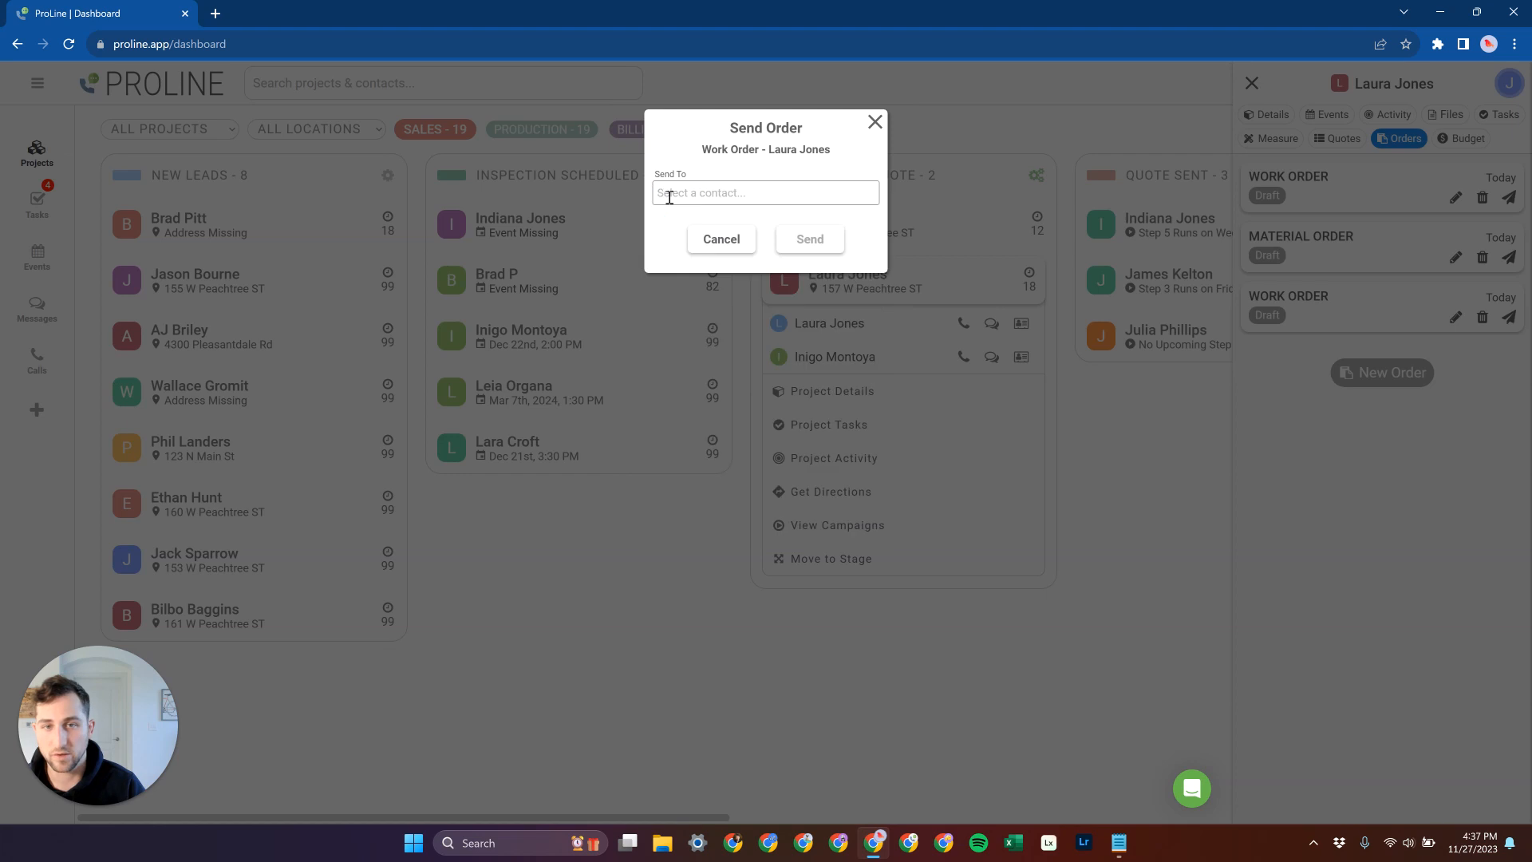
{"action": "type", "text": "indi"}
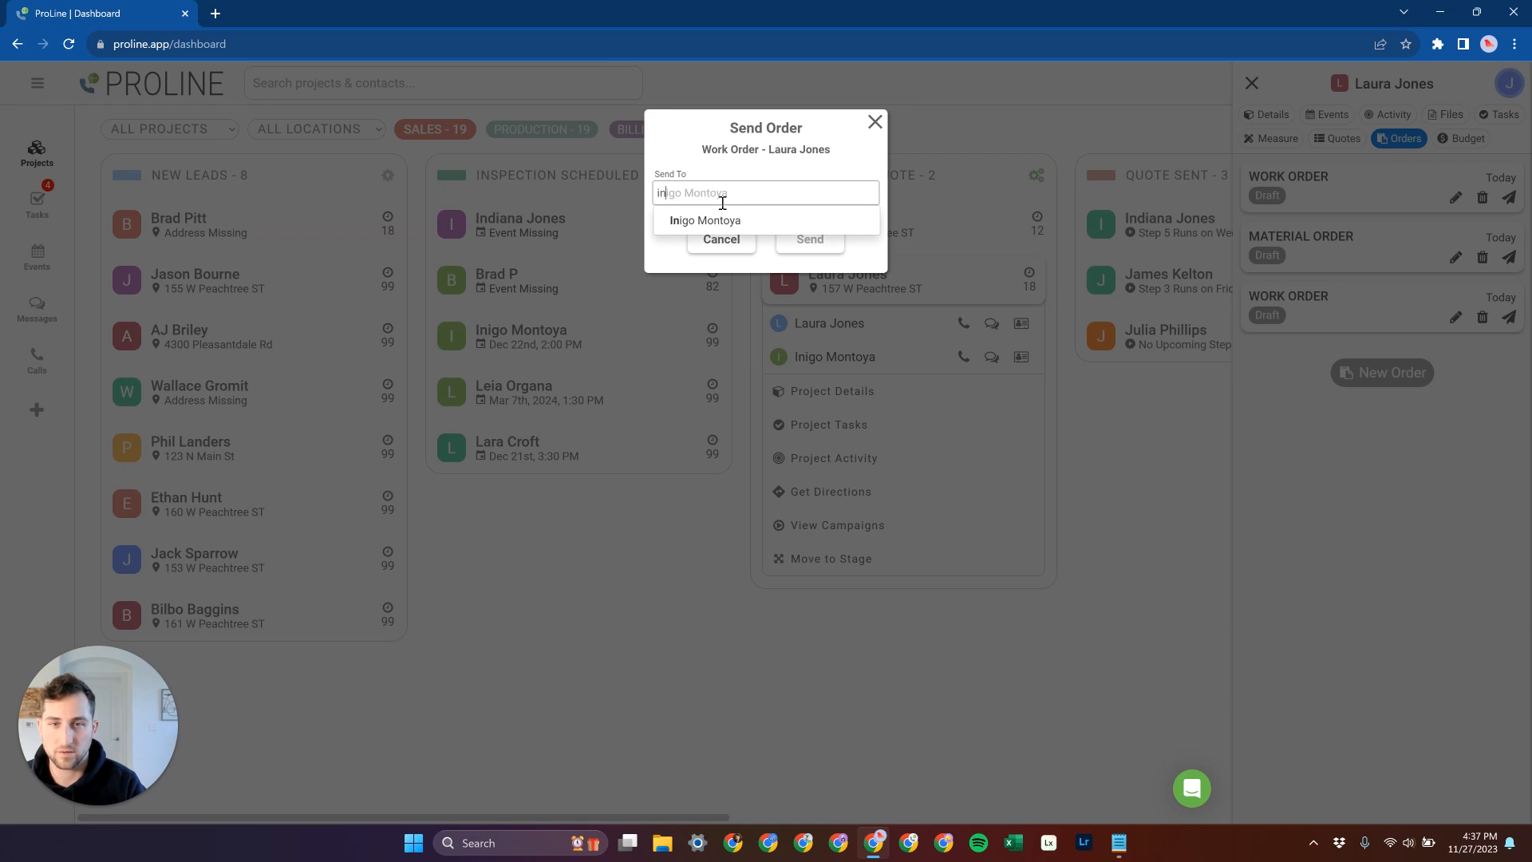
{"action": "left_click", "coordinate": [793, 220]}
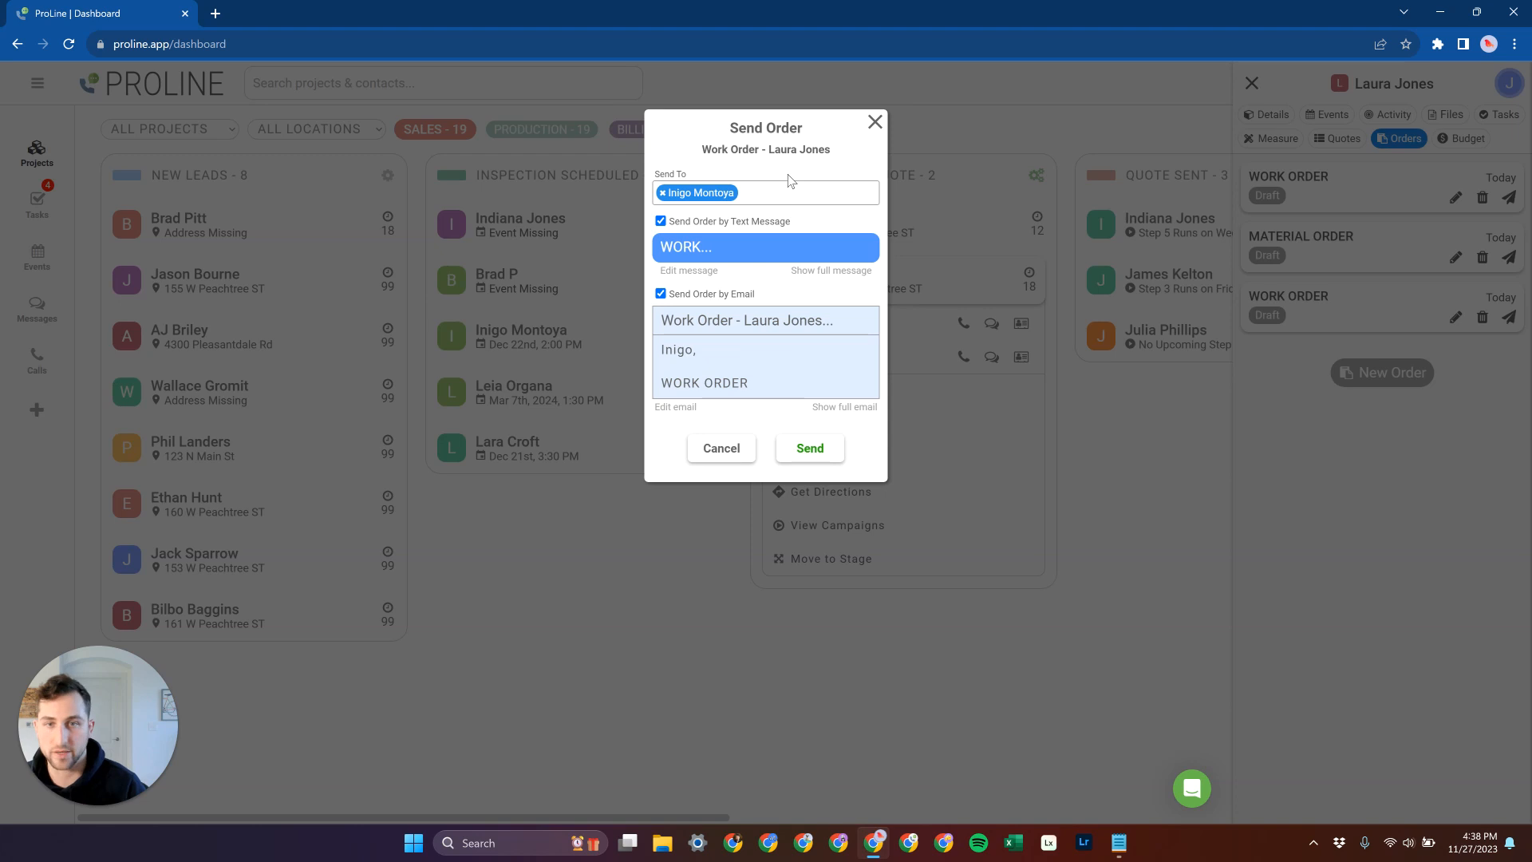
Remove the selected recipient from the work order and cancel sending it
{"action": "left_click", "coordinate": [663, 193]}
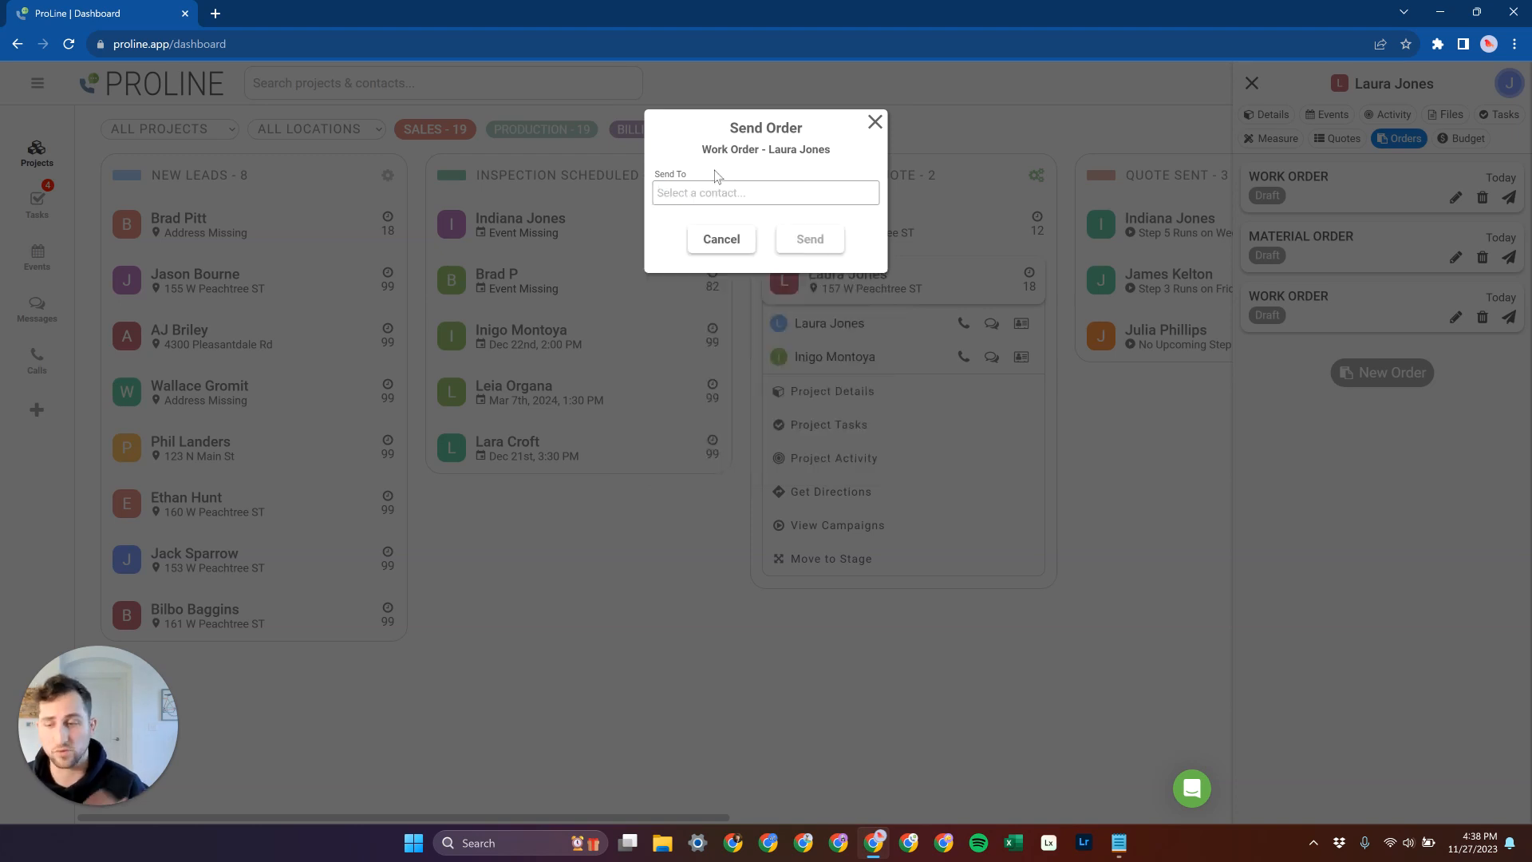
{"action": "left_click", "coordinate": [720, 239]}
Create a new order for the project from the signed Roof Replacement quote using the Material Order template
{"action": "left_click", "coordinate": [1409, 373]}
{"action": "left_click", "coordinate": [790, 224]}
{"action": "left_click", "coordinate": [794, 261]}
{"action": "left_click", "coordinate": [790, 275]}
{"action": "left_click", "coordinate": [790, 294]}
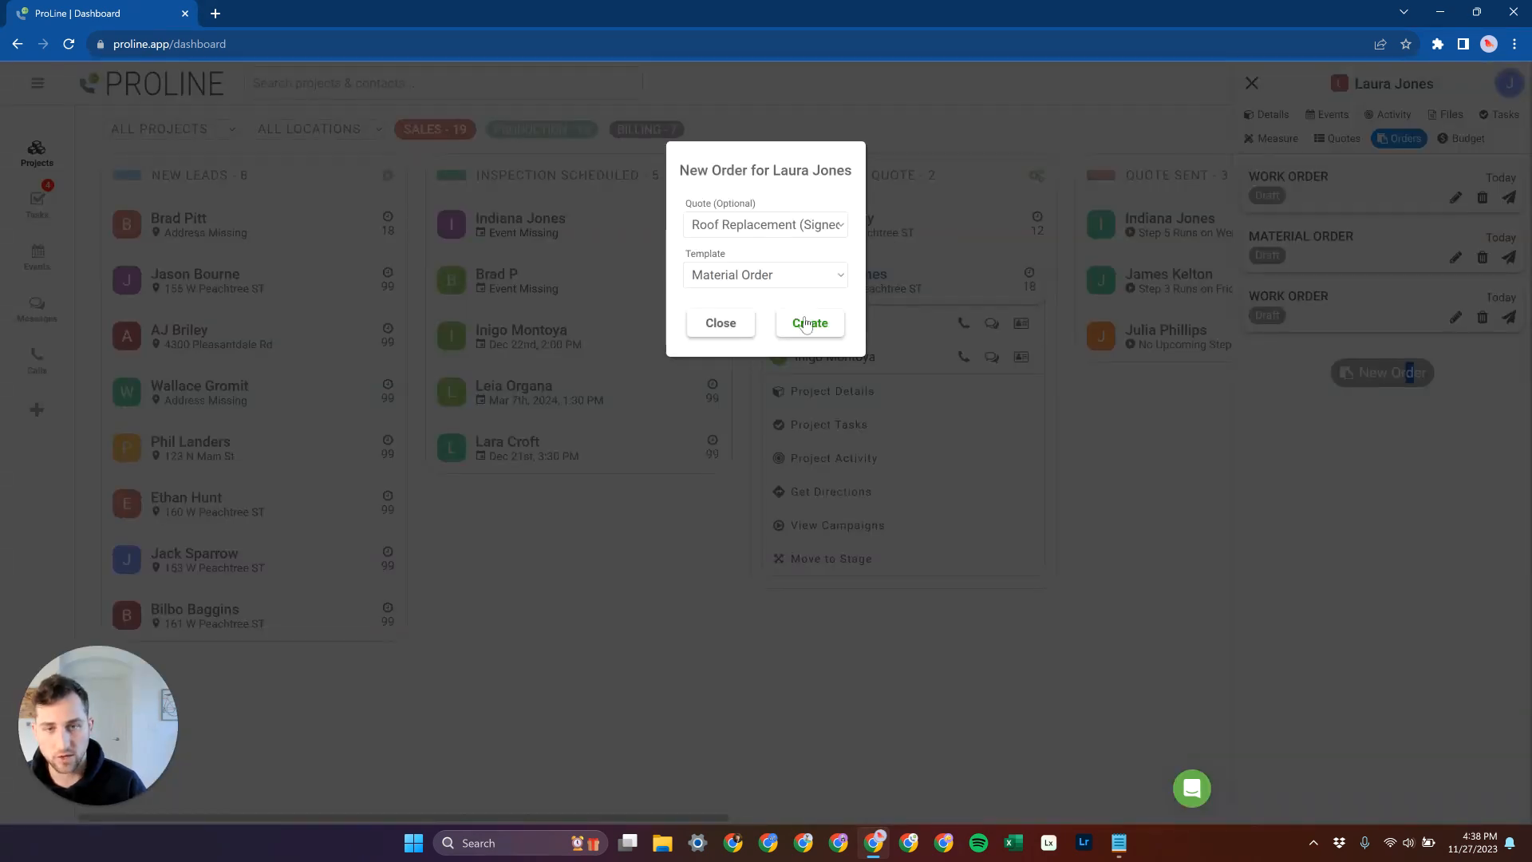
{"action": "left_click", "coordinate": [836, 321]}
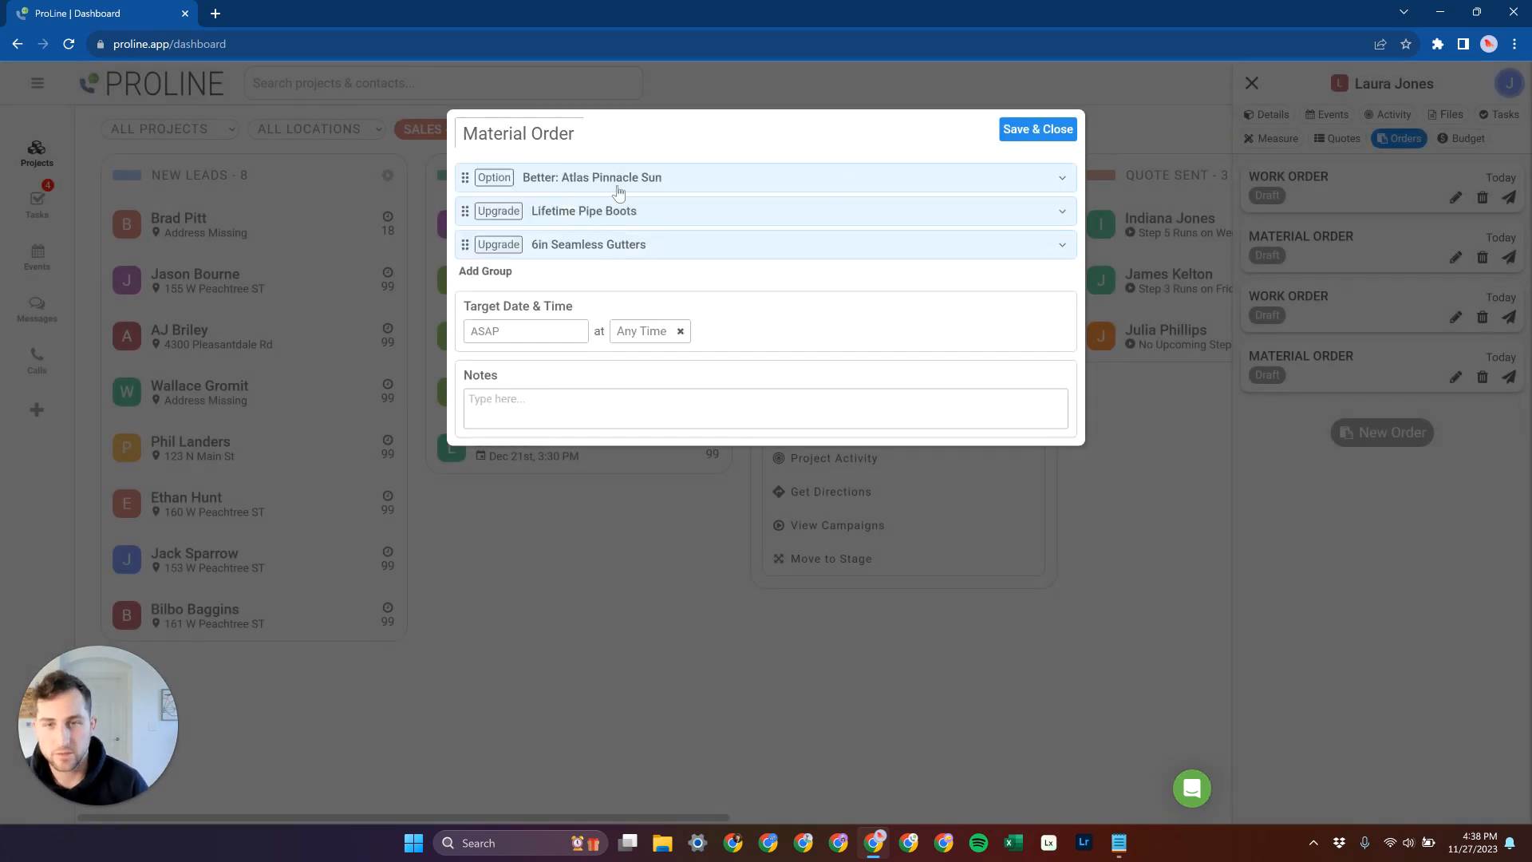
Examine the line items in the material order's Atlas Pinnacle Sun option, Lifetime Pipe Boots and 6in Seamless Gutters upgrades, and save the order
{"action": "left_click", "coordinate": [1037, 178]}
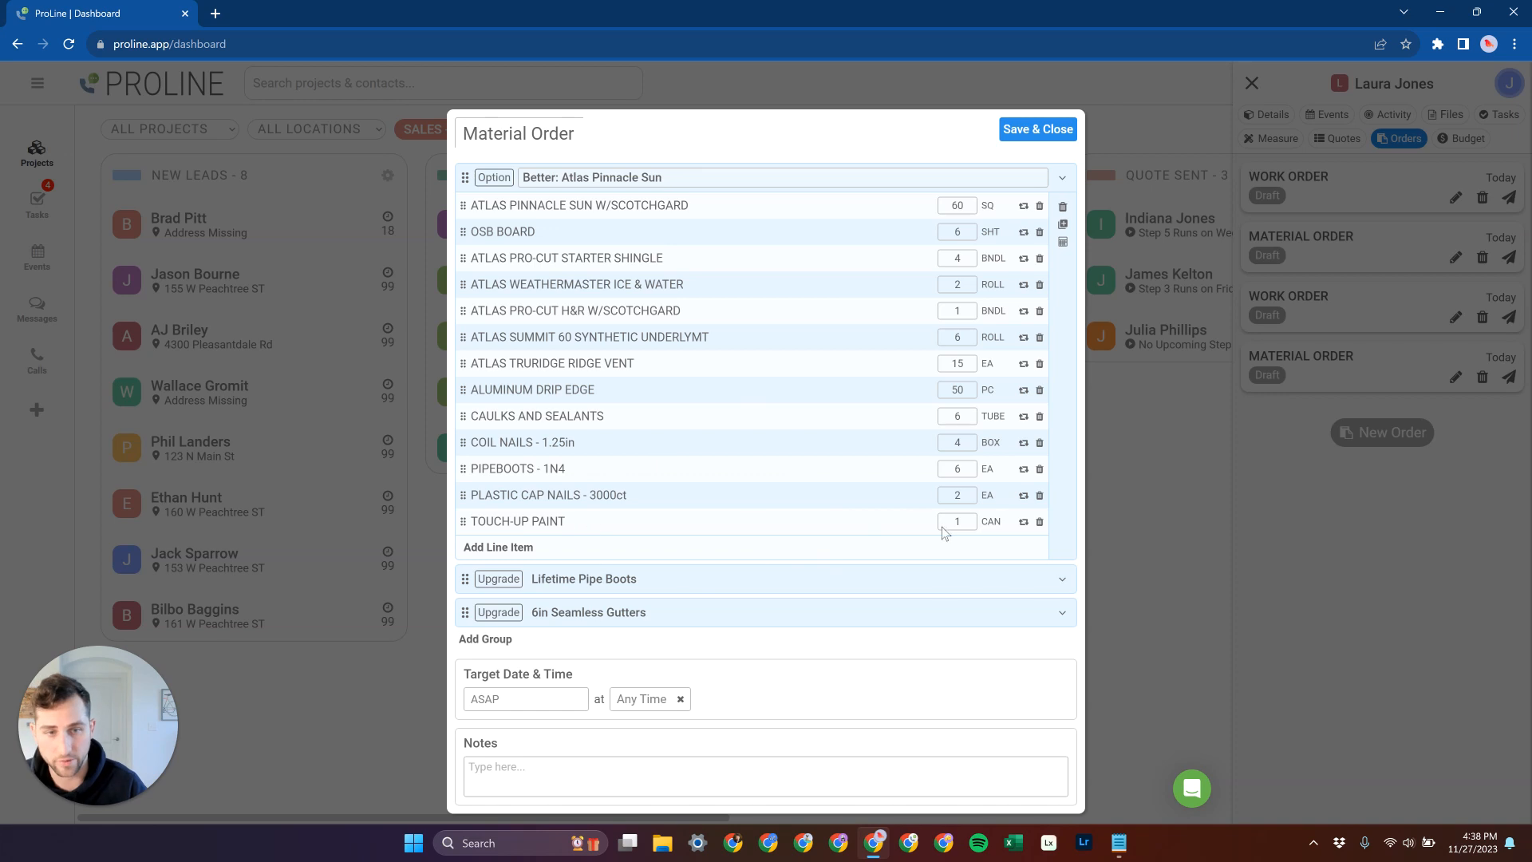
{"action": "left_click", "coordinate": [964, 580]}
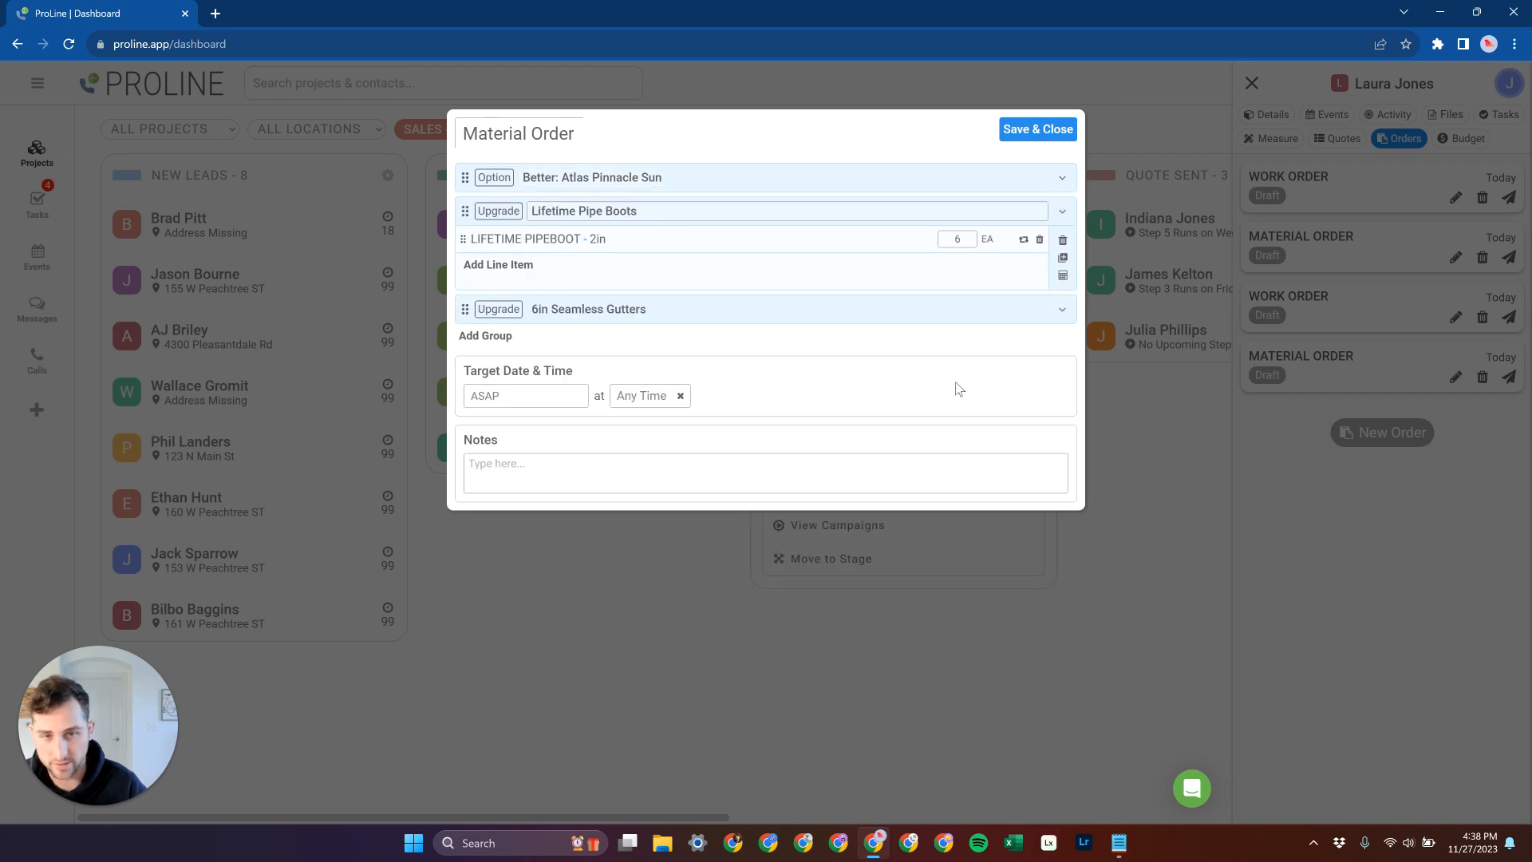
{"action": "left_click", "coordinate": [967, 312]}
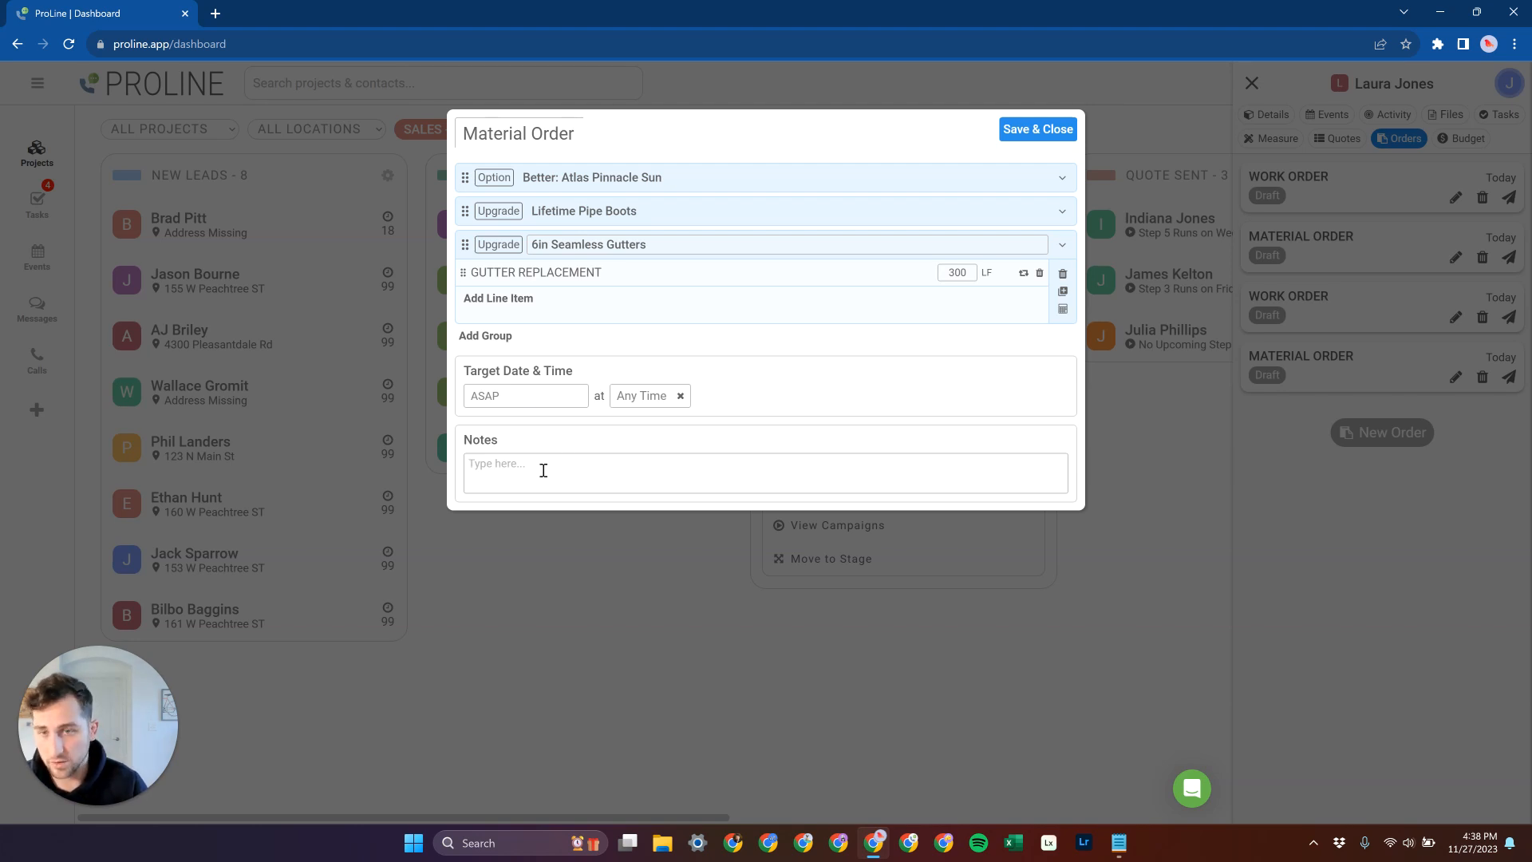
{"action": "left_click", "coordinate": [1038, 130]}
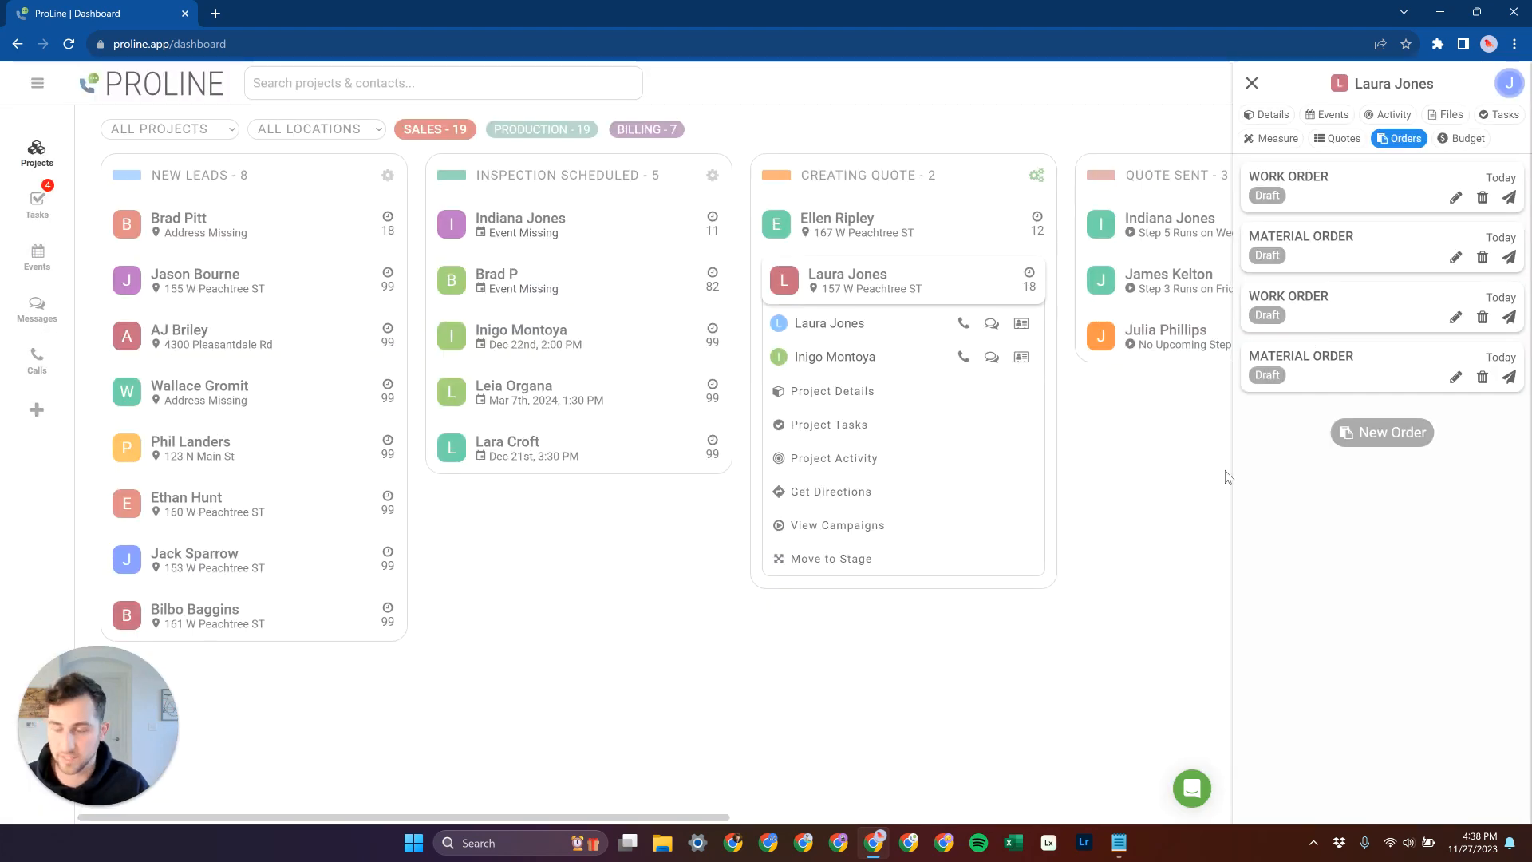